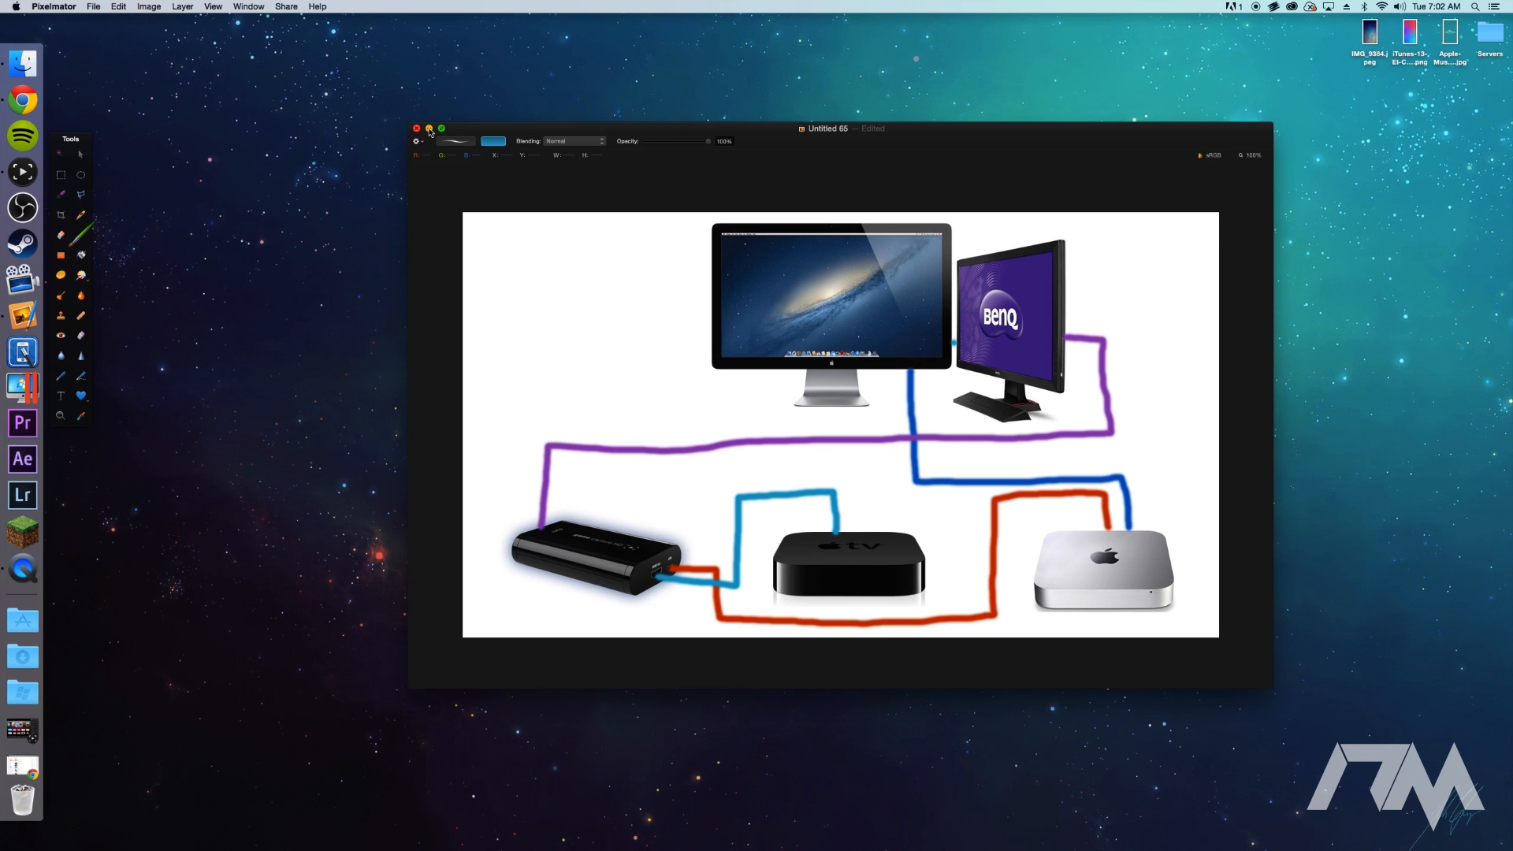
- Switch to Game Capture HD and record a phone-screen clip of about 48 seconds with live commentary turned on
left_click(428, 129)
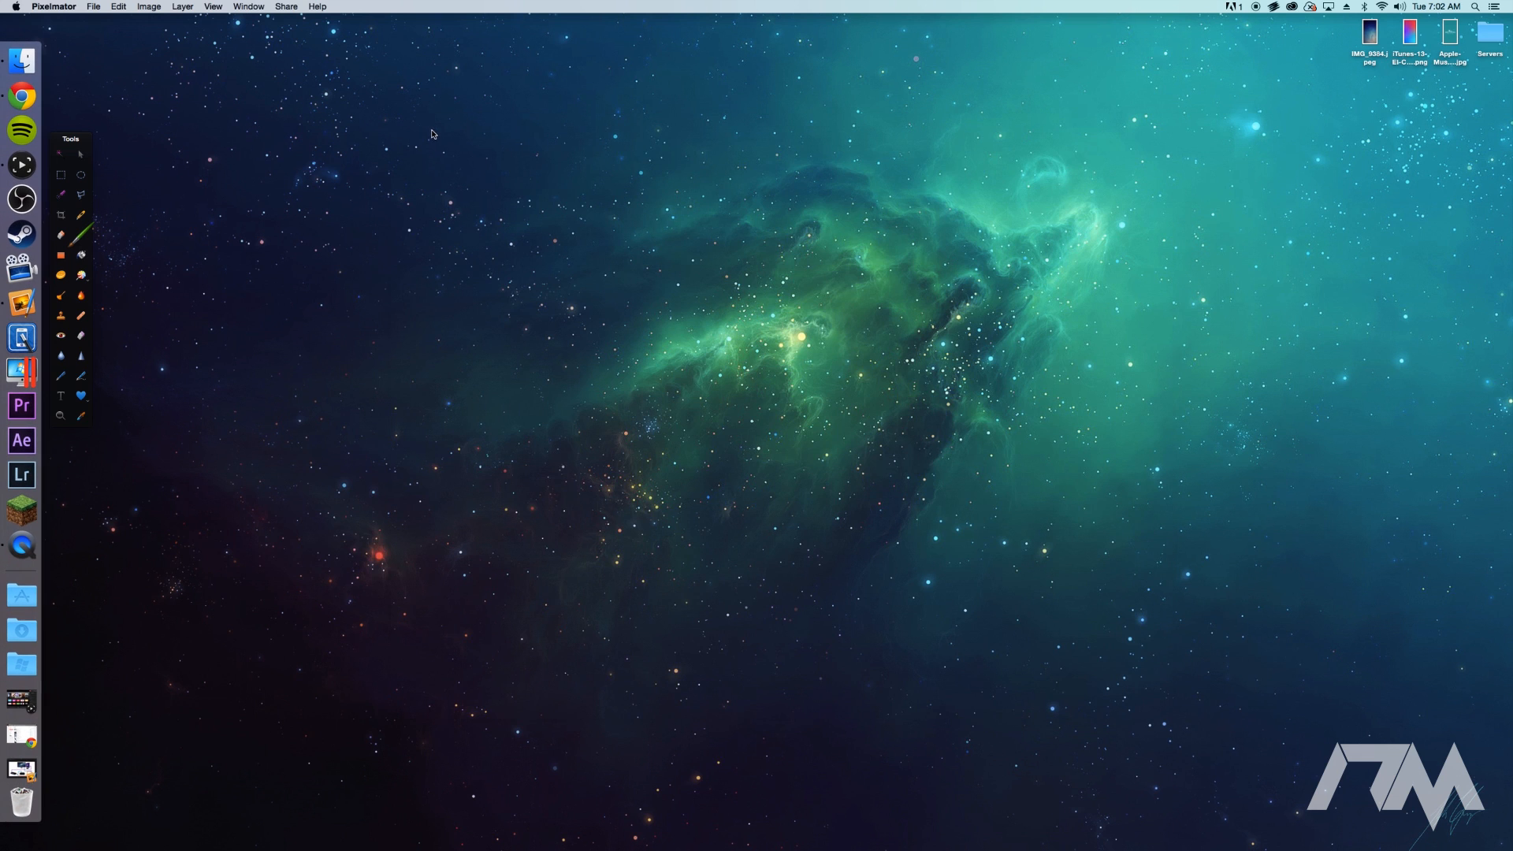
left_click(22, 165)
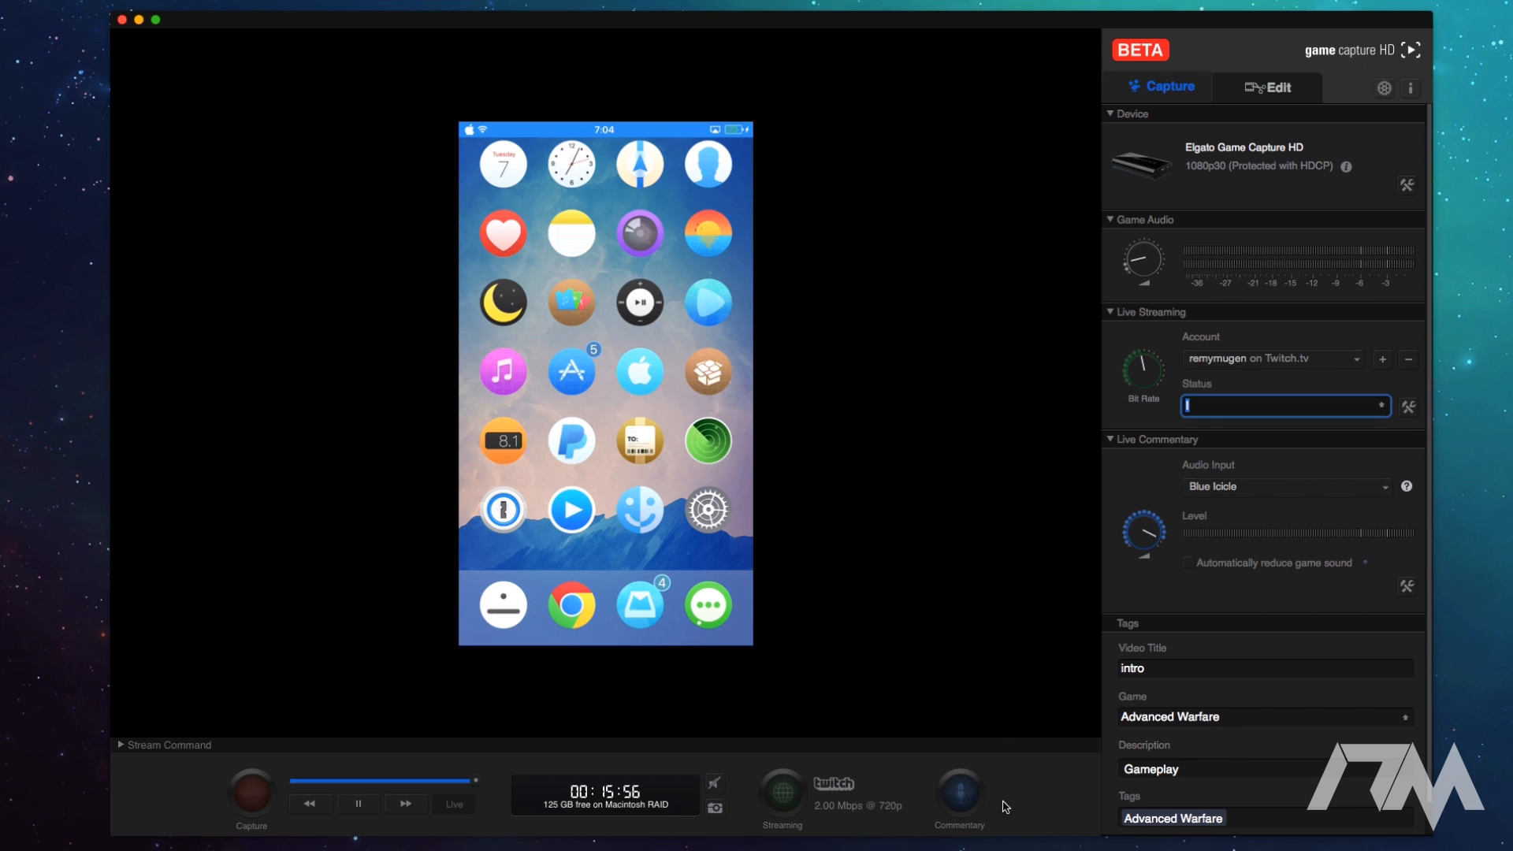
left_click(976, 794)
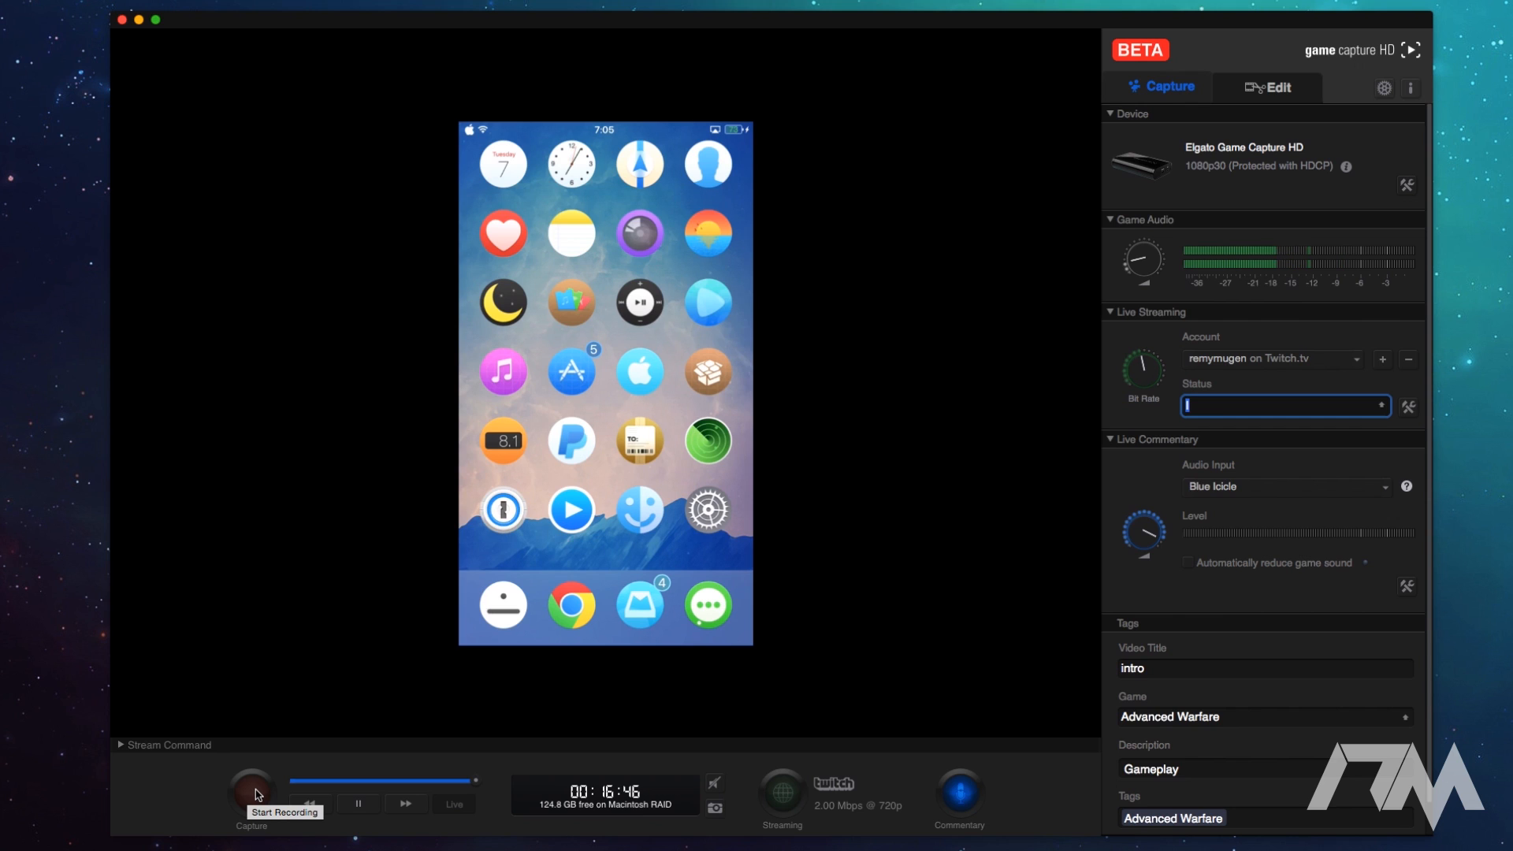
left_click(252, 792)
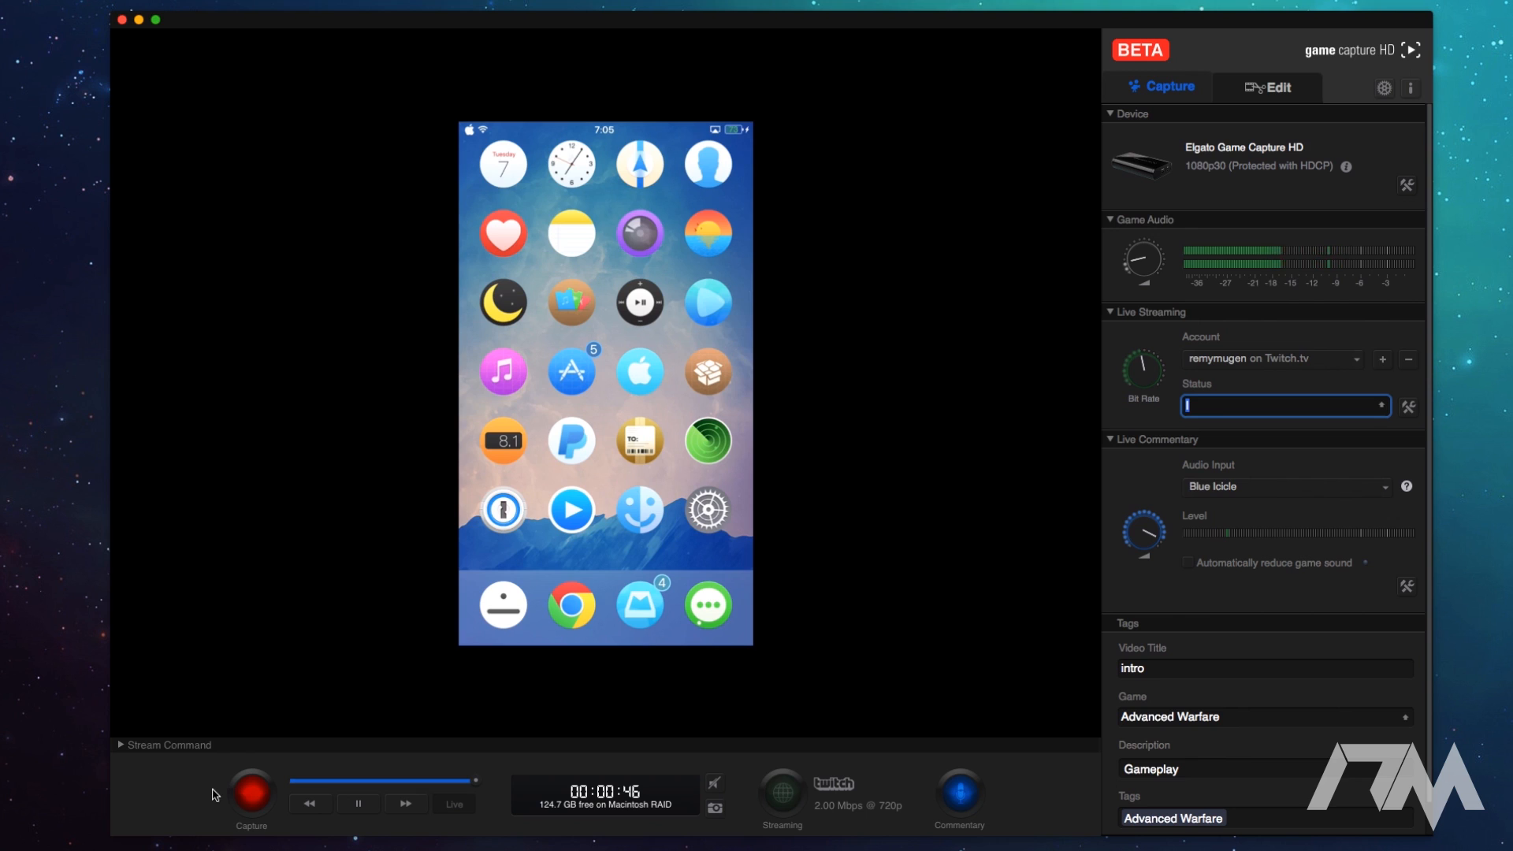
left_click(243, 797)
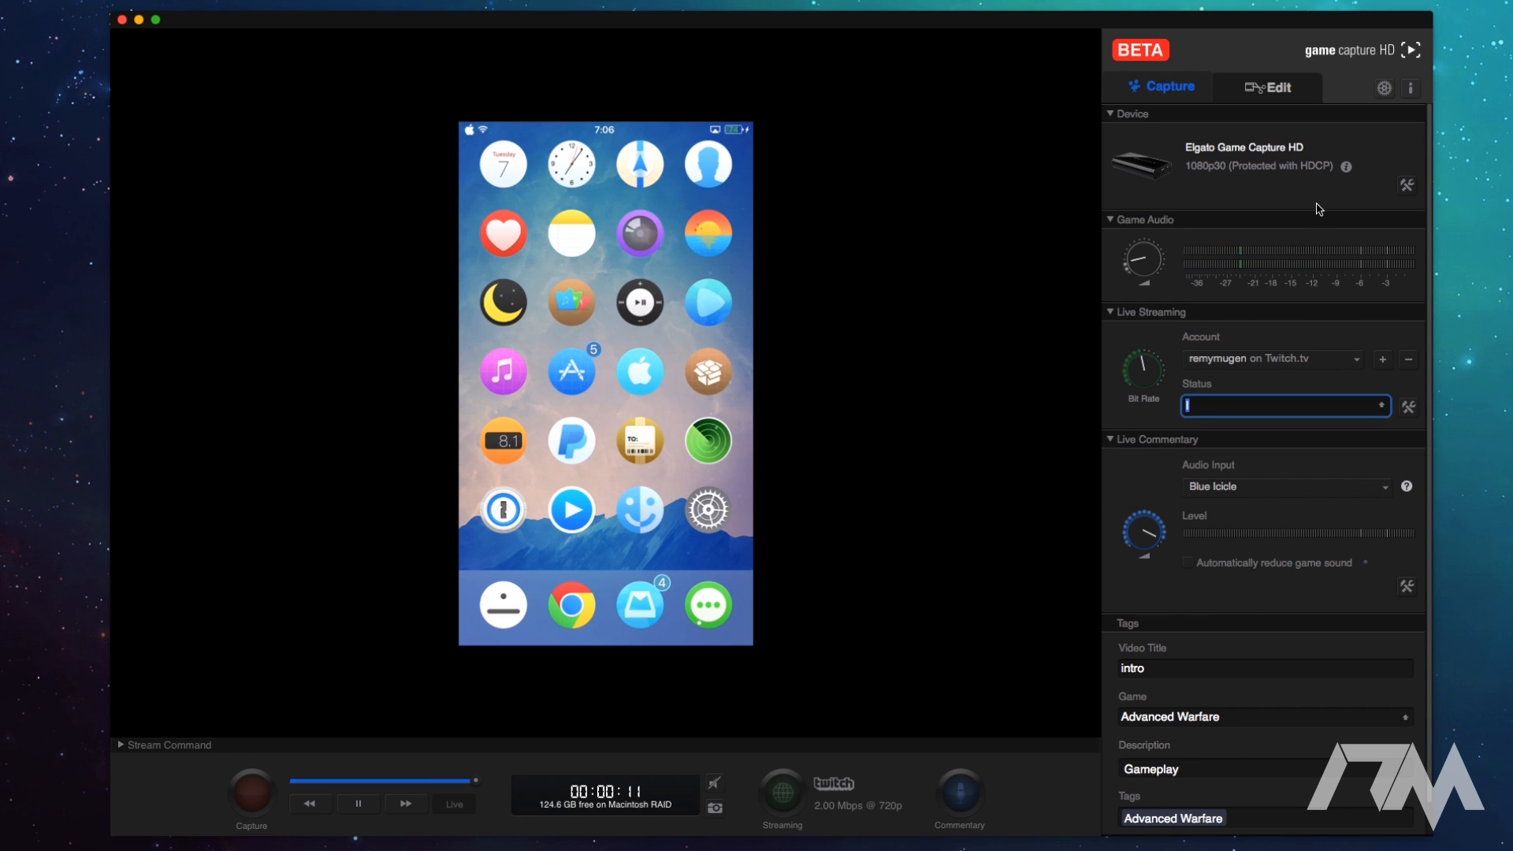
- Select the intro recording dated Jul 7, 2015, 7:05:53 AM in the video library and reveal its files in Finder
left_click(1275, 88)
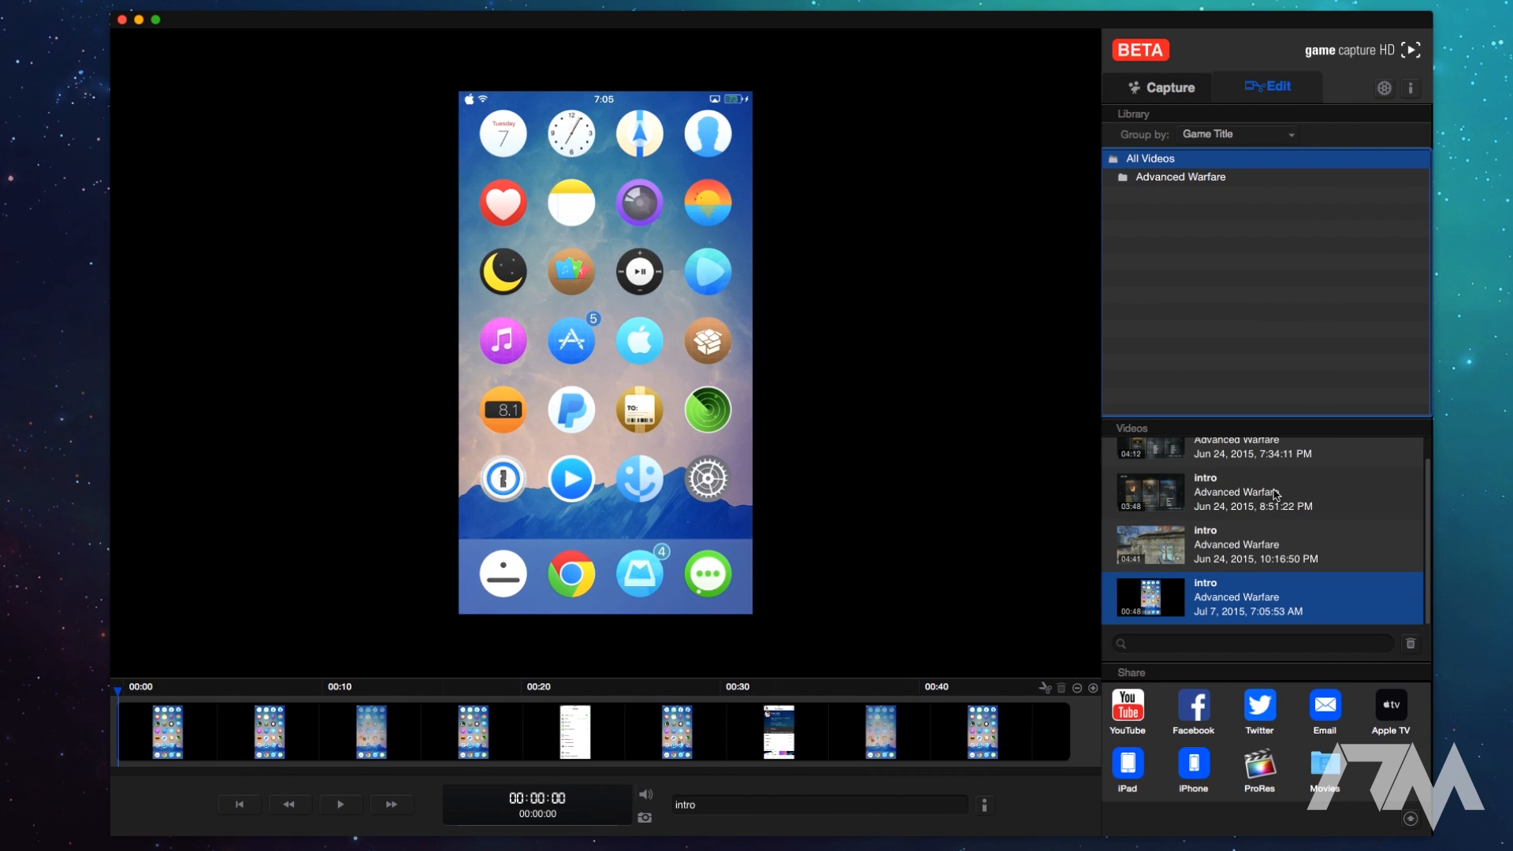
left_click(1300, 536)
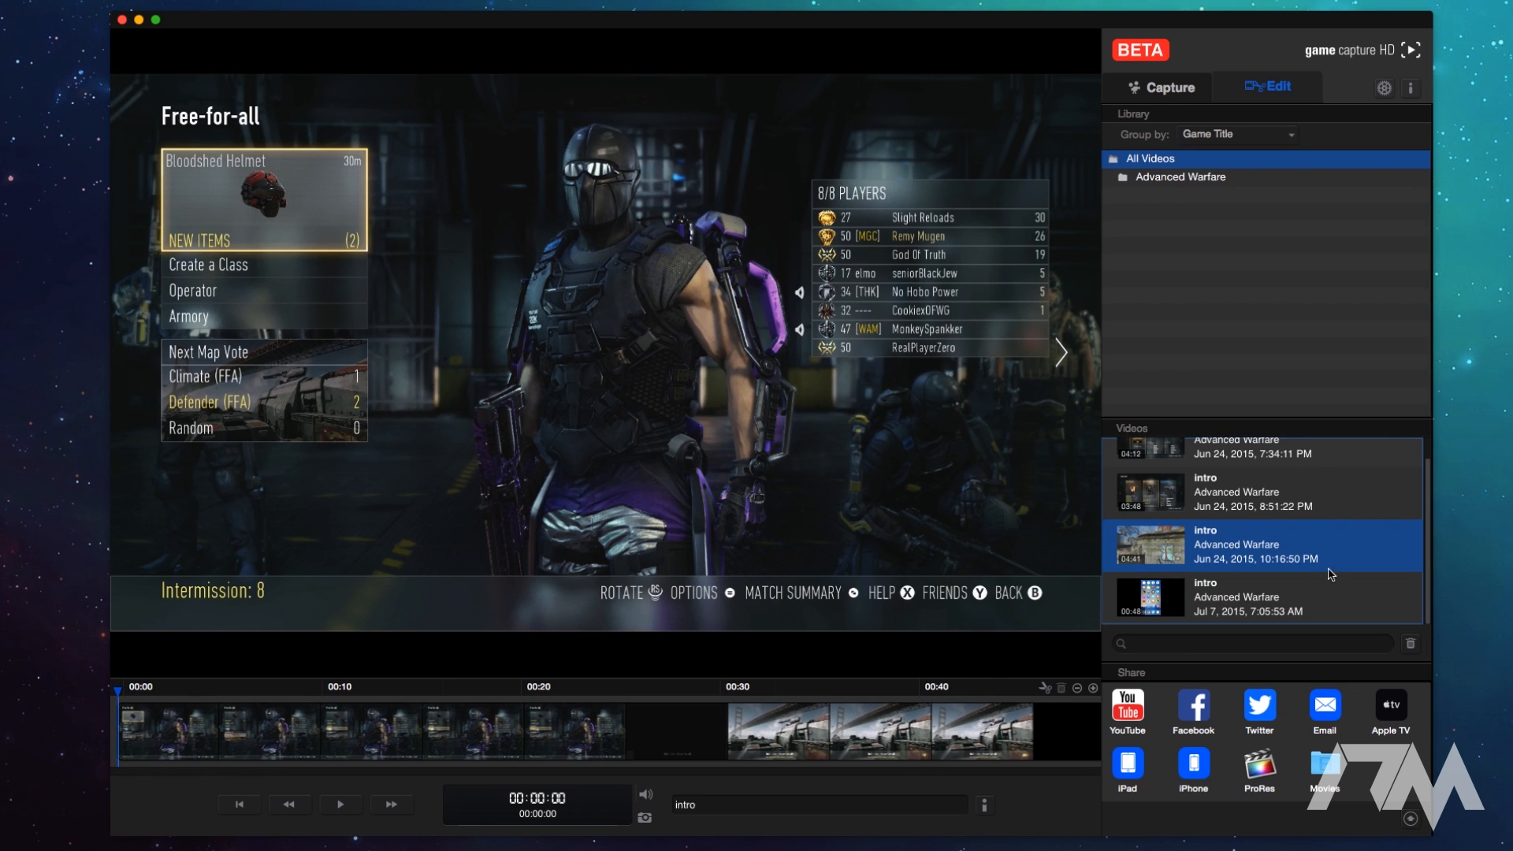
left_click(1312, 600)
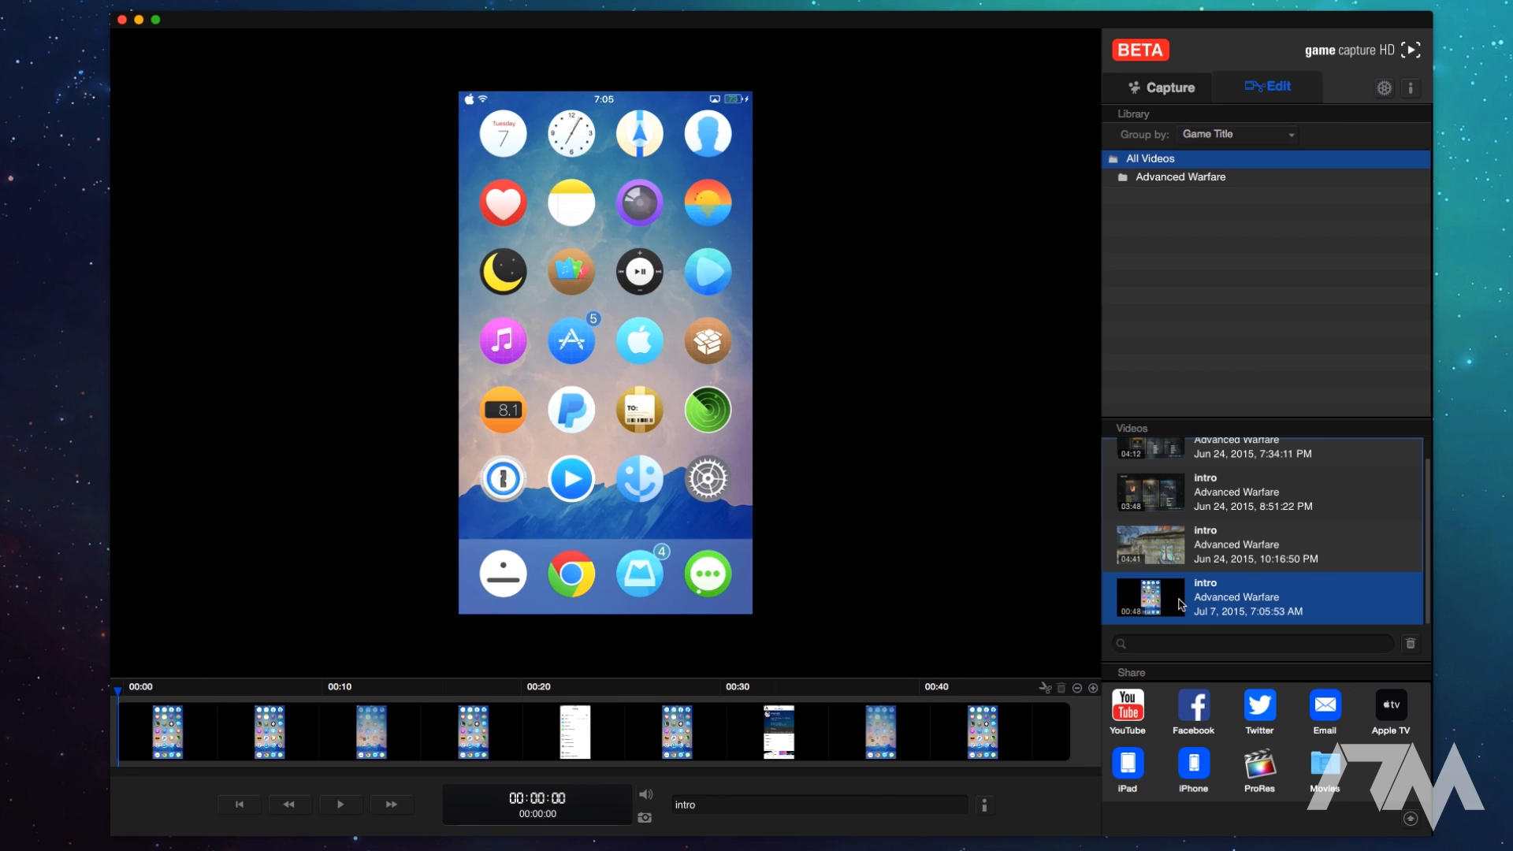
right_click(1312, 591)
left_click(1347, 601)
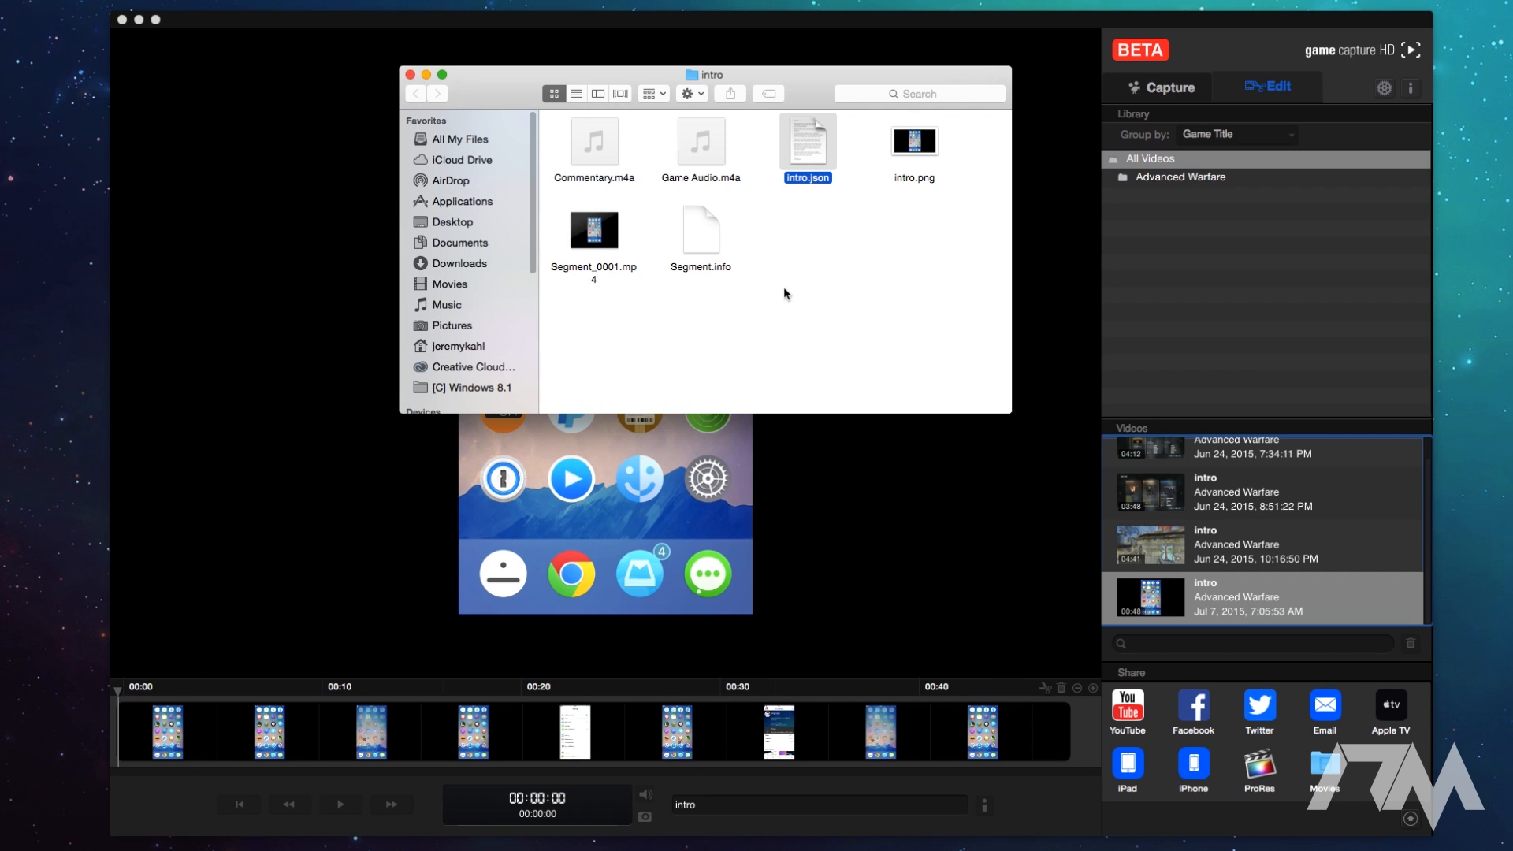
- Move Segment_0001.mp4 from the intro folder to the desktop and close the folder
left_click_drag(792, 82, 773, 196)
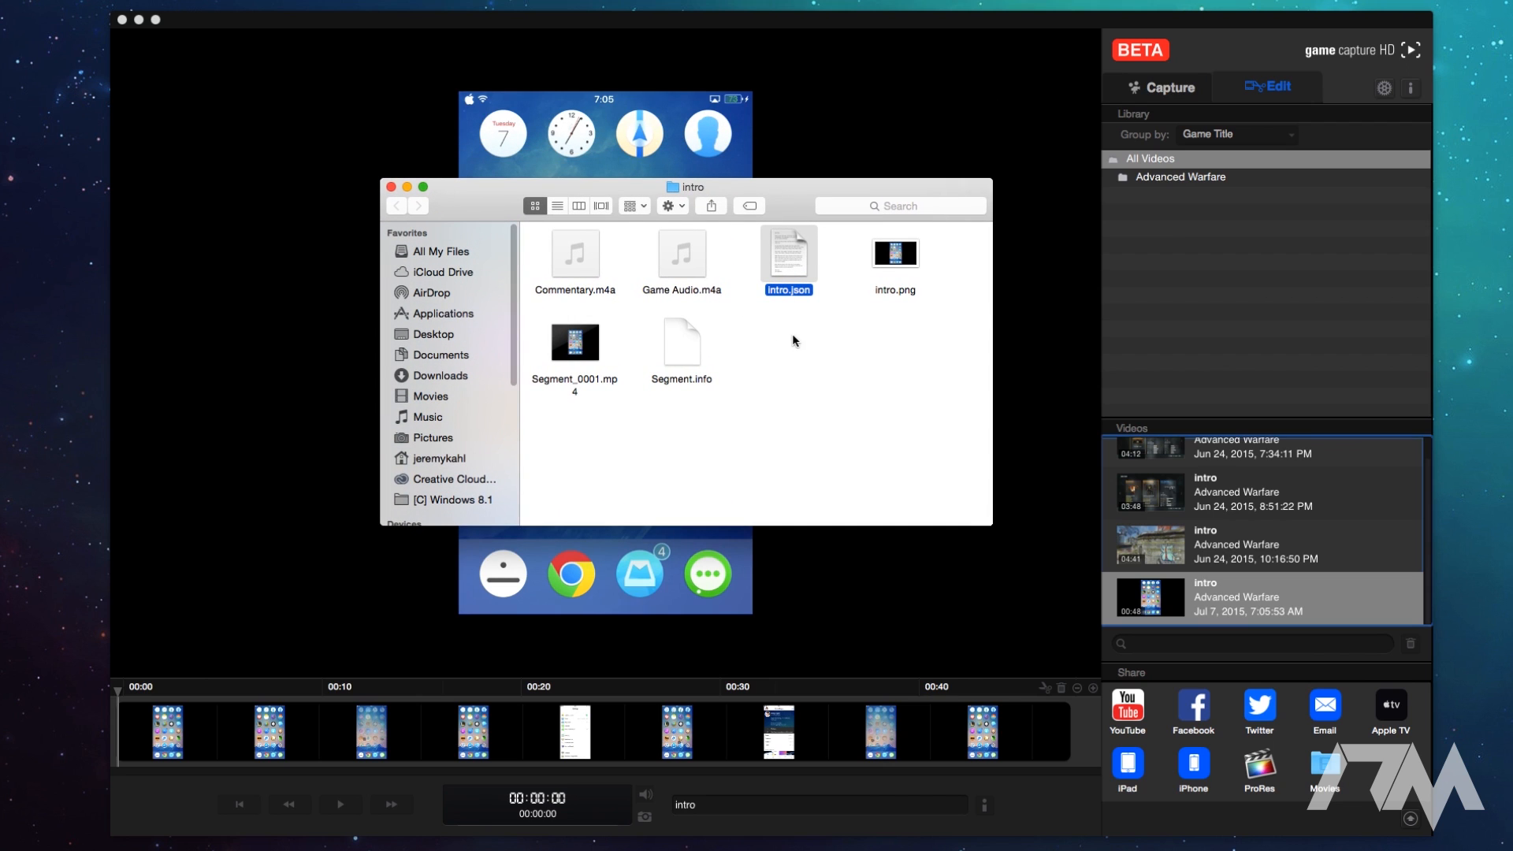
mouse_move(580, 357)
left_click_drag(581, 356, 1481, 260)
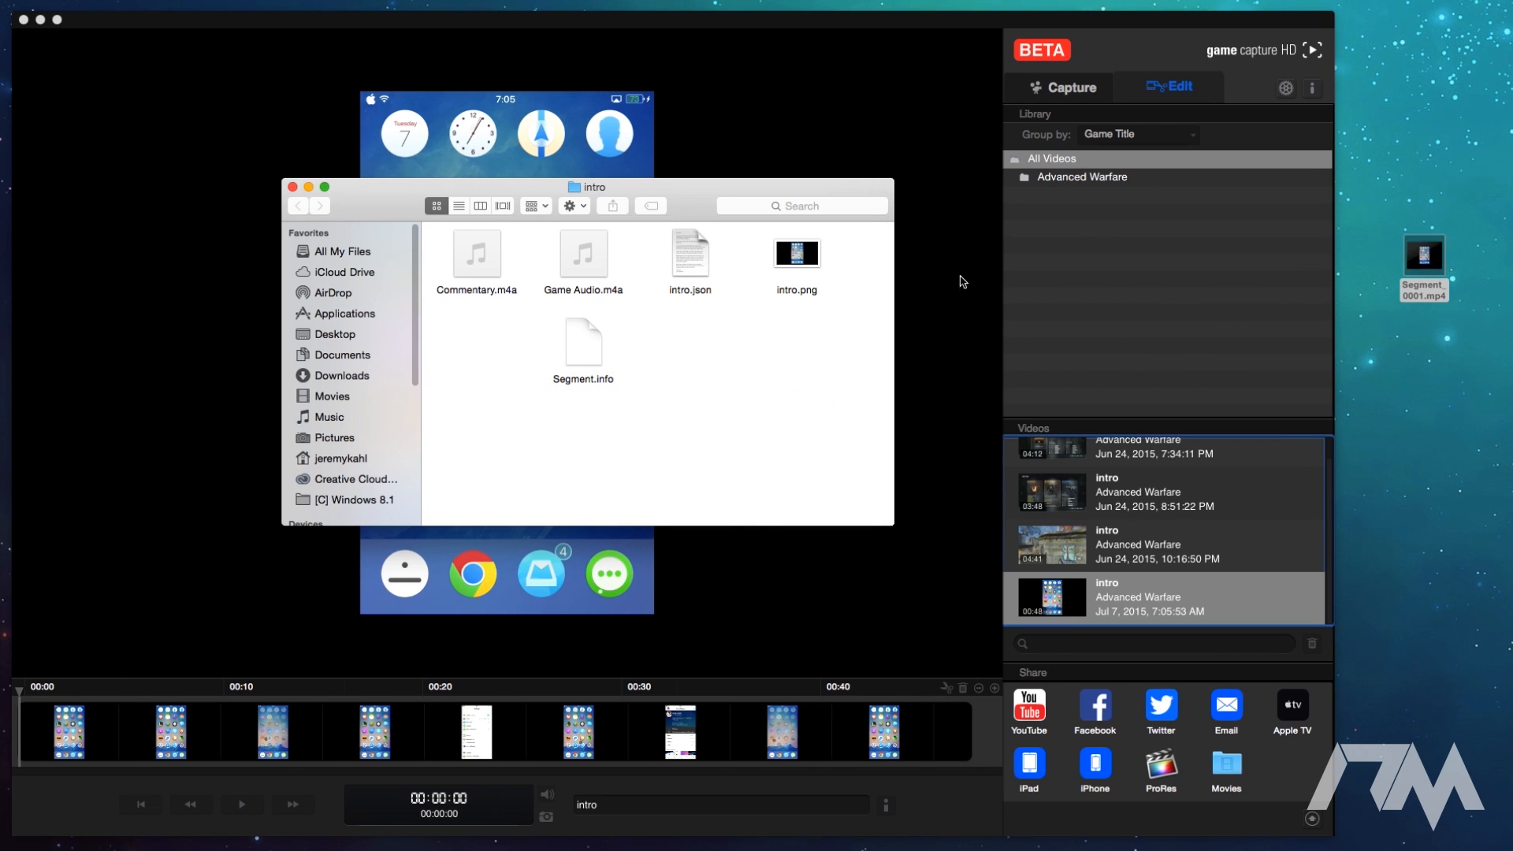
left_click(292, 188)
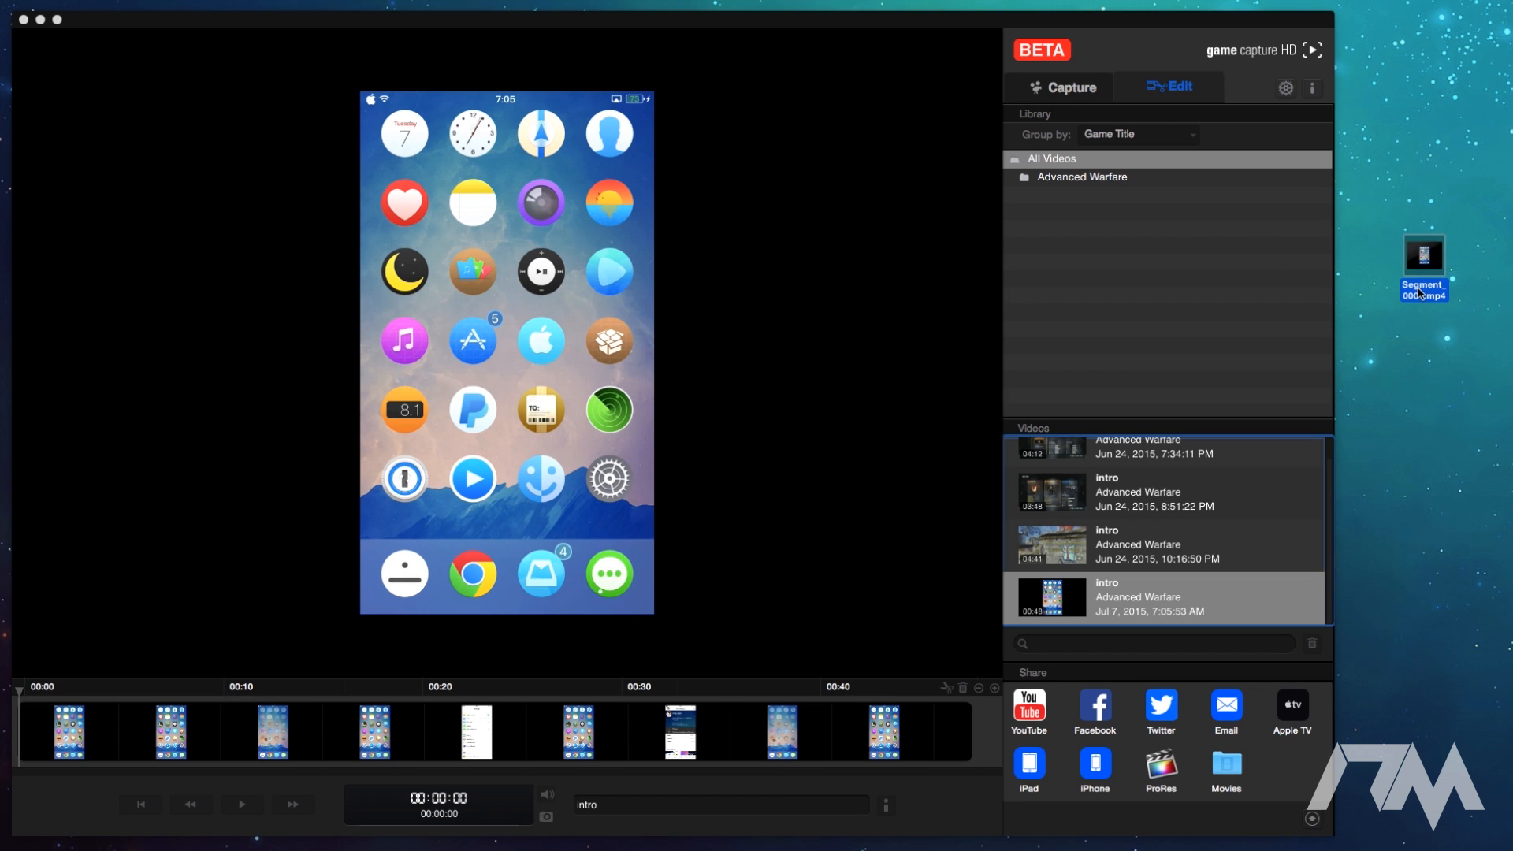
- Rename the Segment_0001.mp4 file on the desktop as tweak edit.mp4
right_click(1424, 292)
left_click(1489, 329)
type("tweak edit")
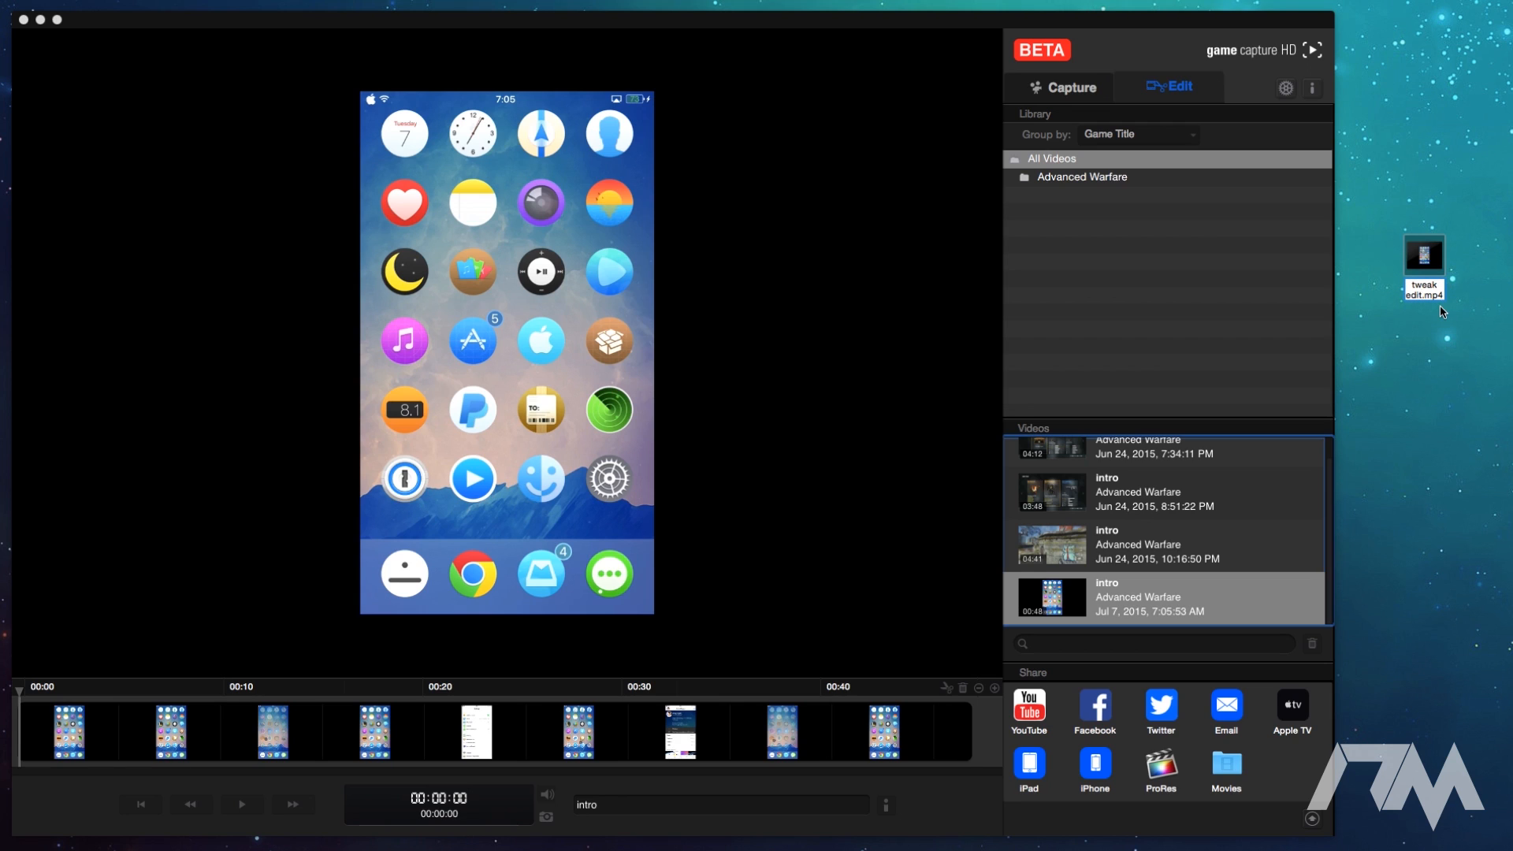
left_click(1468, 166)
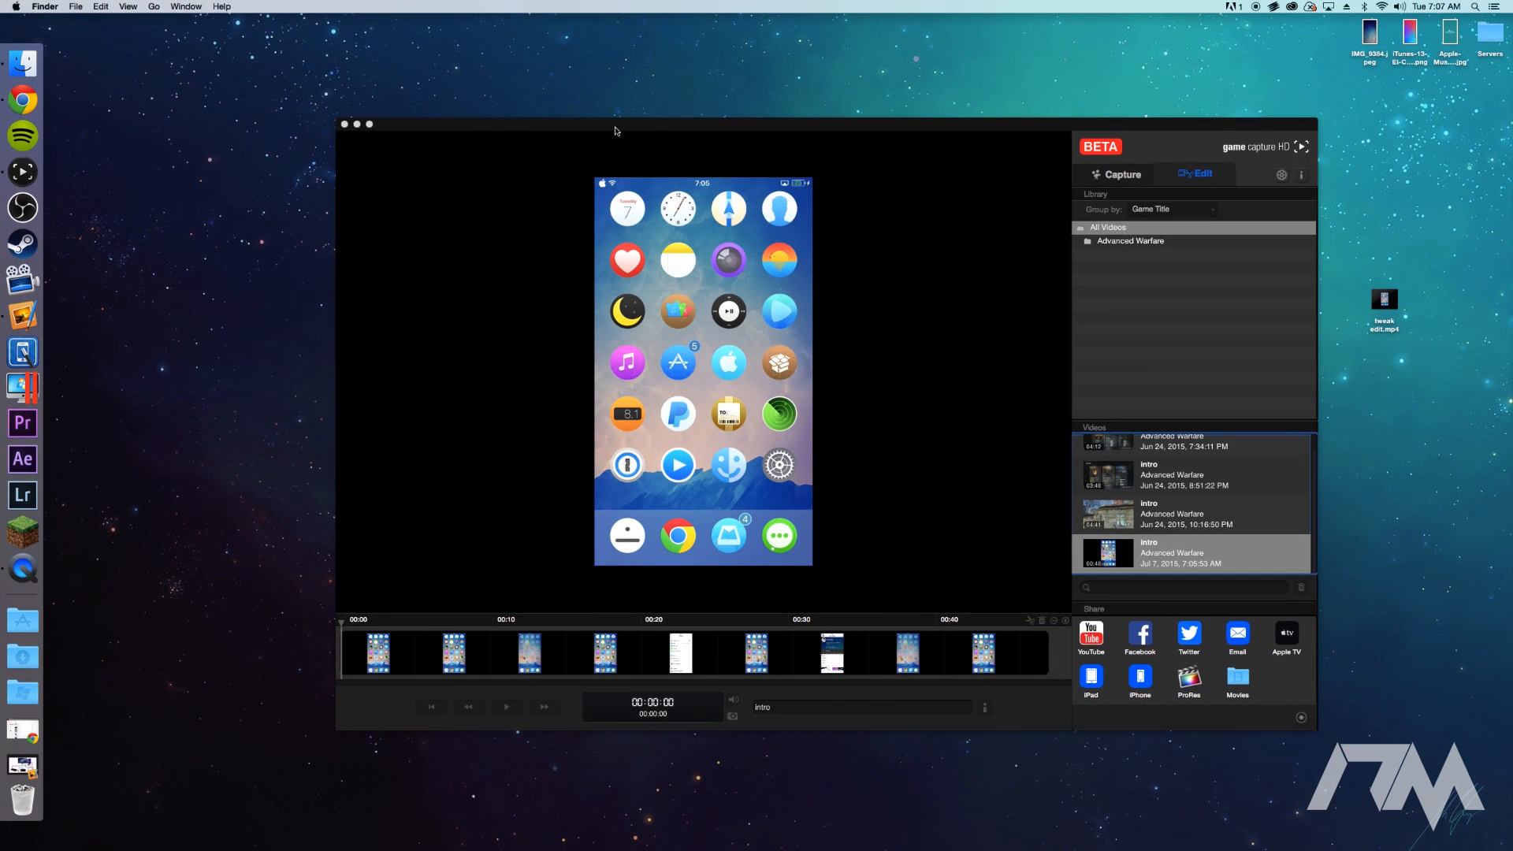
- Minimize the Game Capture HD window and move tweak edit.mp4 just below the other desktop files
left_click_drag(549, 123, 540, 125)
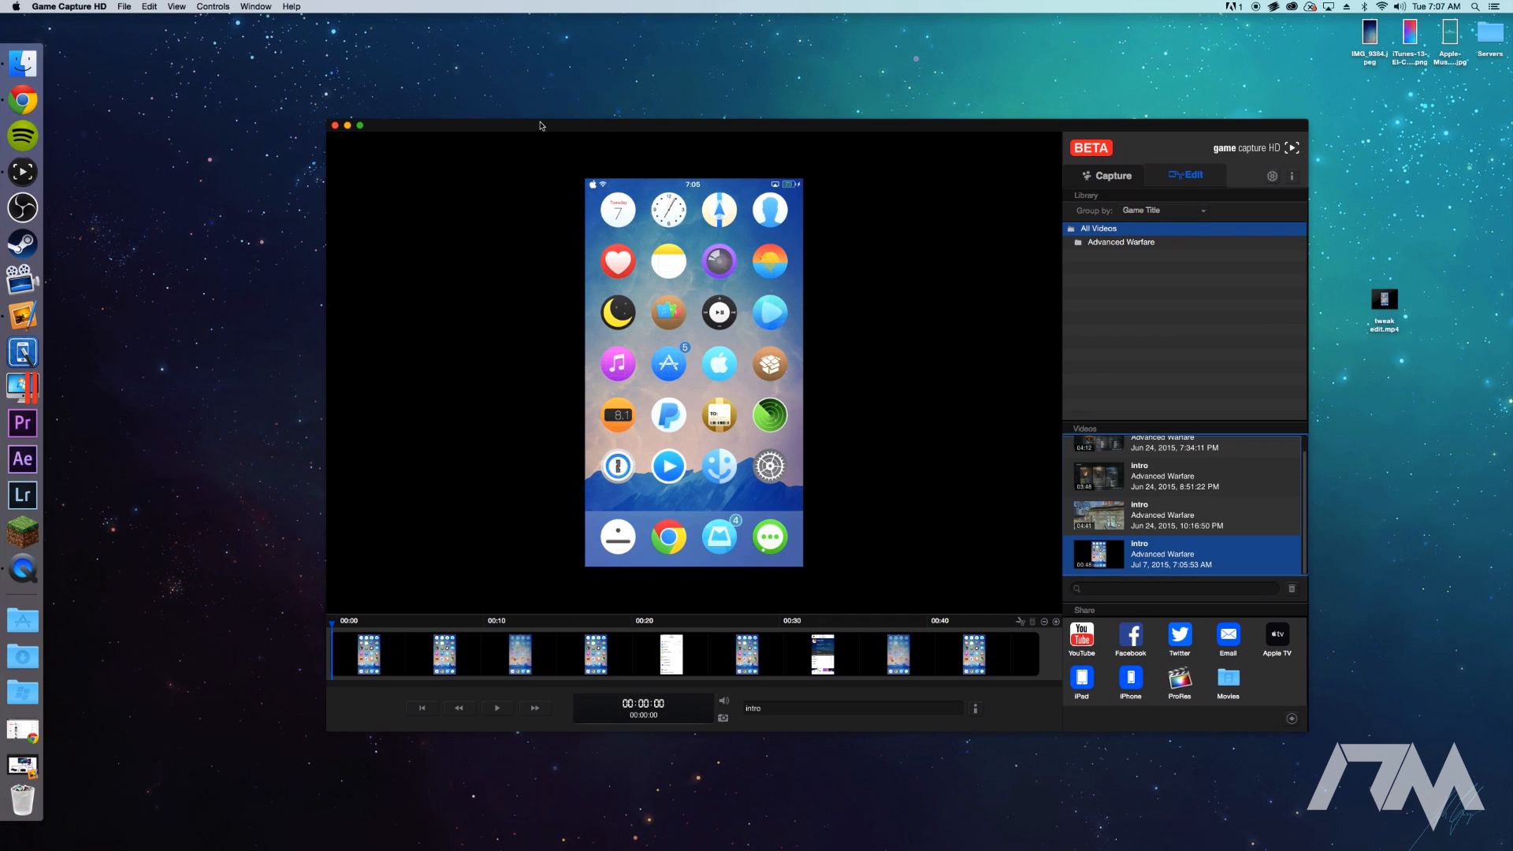
left_click(348, 126)
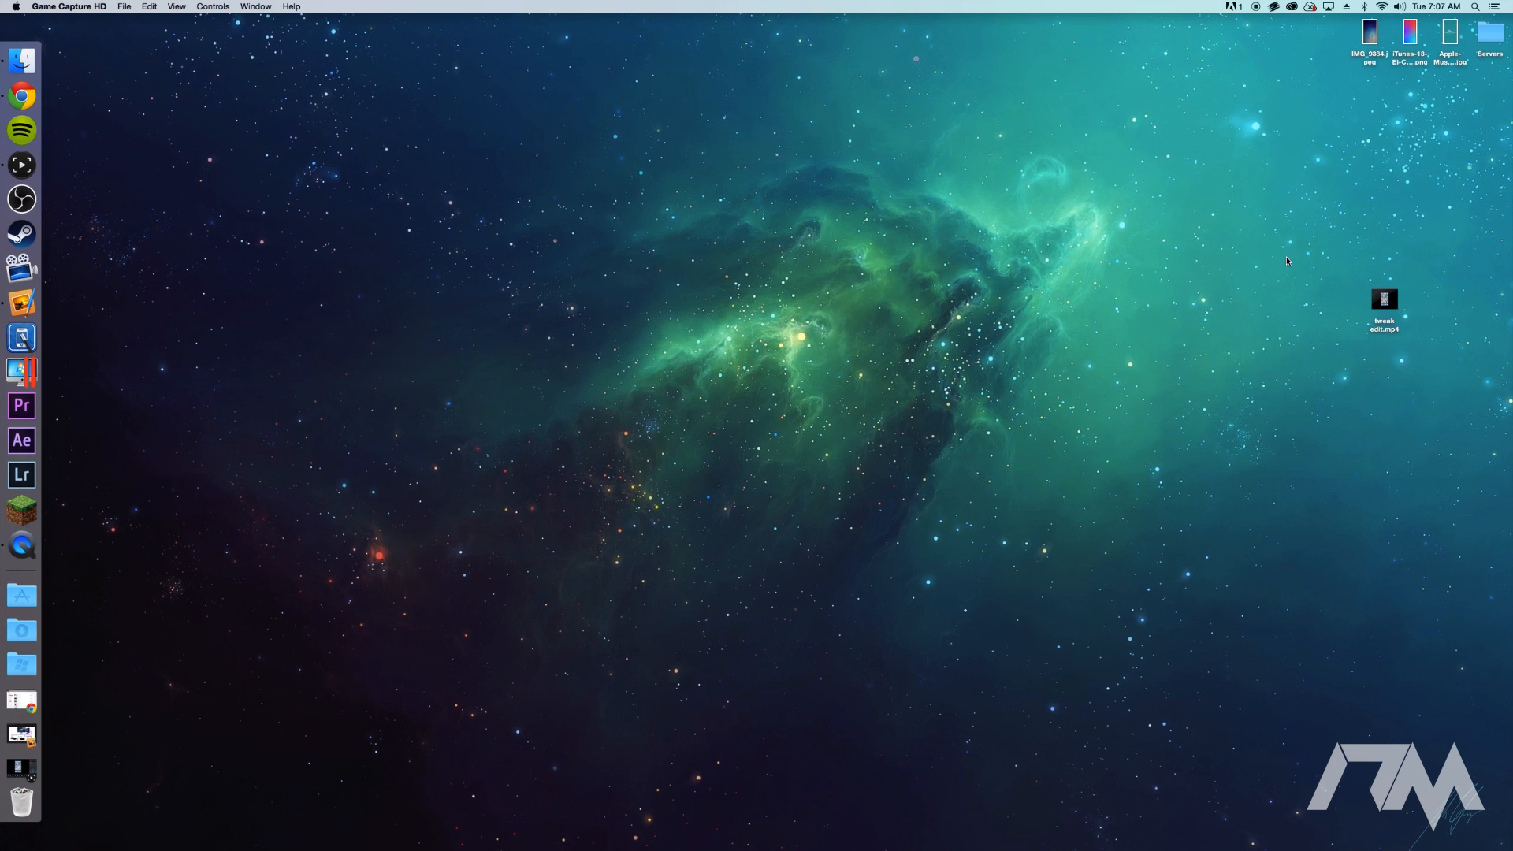
left_click_drag(1369, 306, 1475, 110)
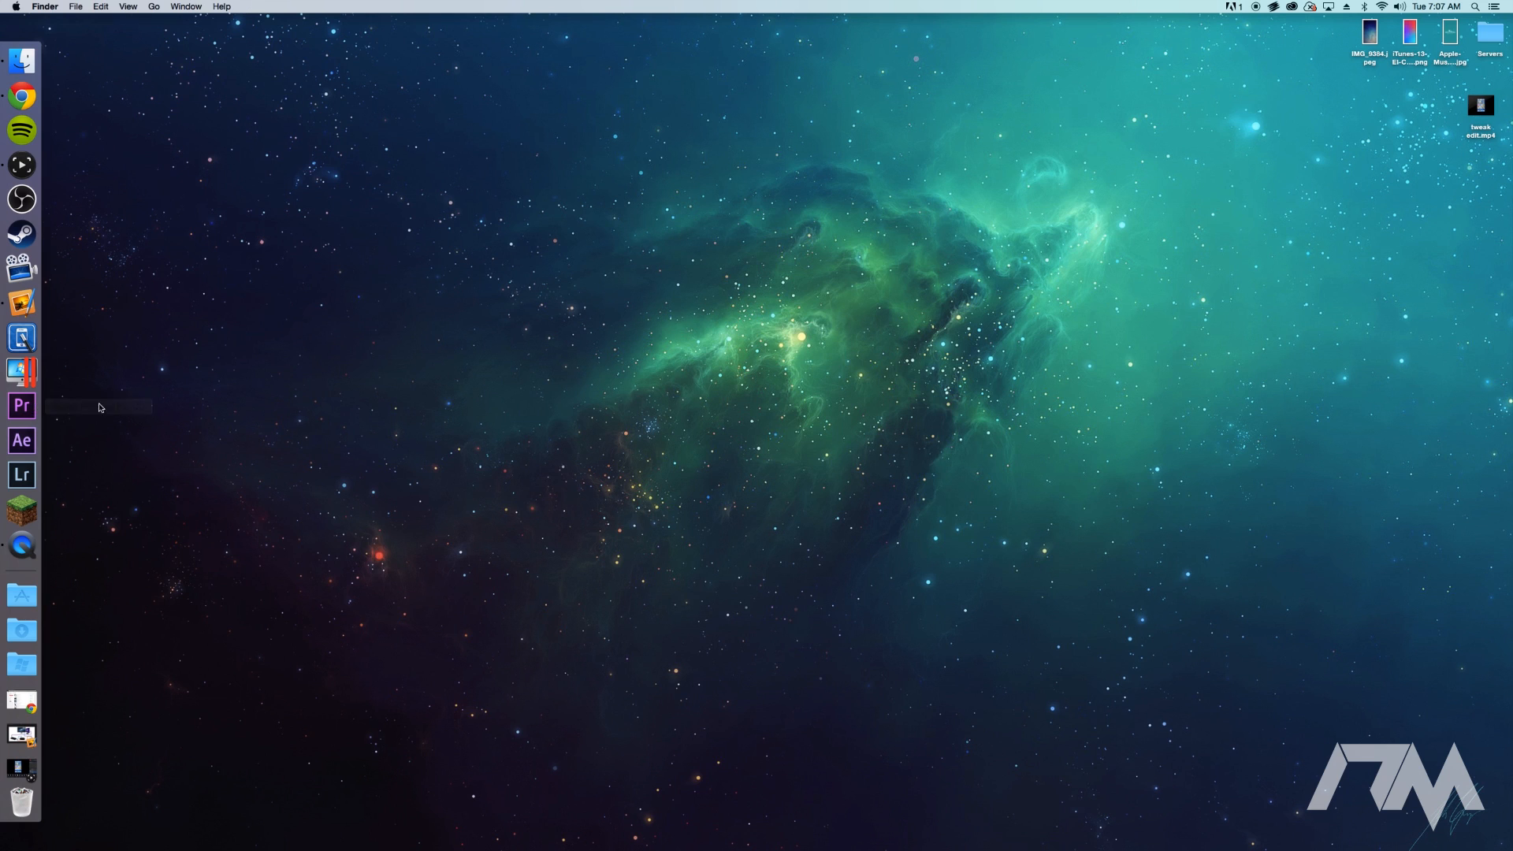
- Launch Premiere Pro and create a new project named Untitled, overwriting the existing one and continuing past the membership notice
left_click(26, 408)
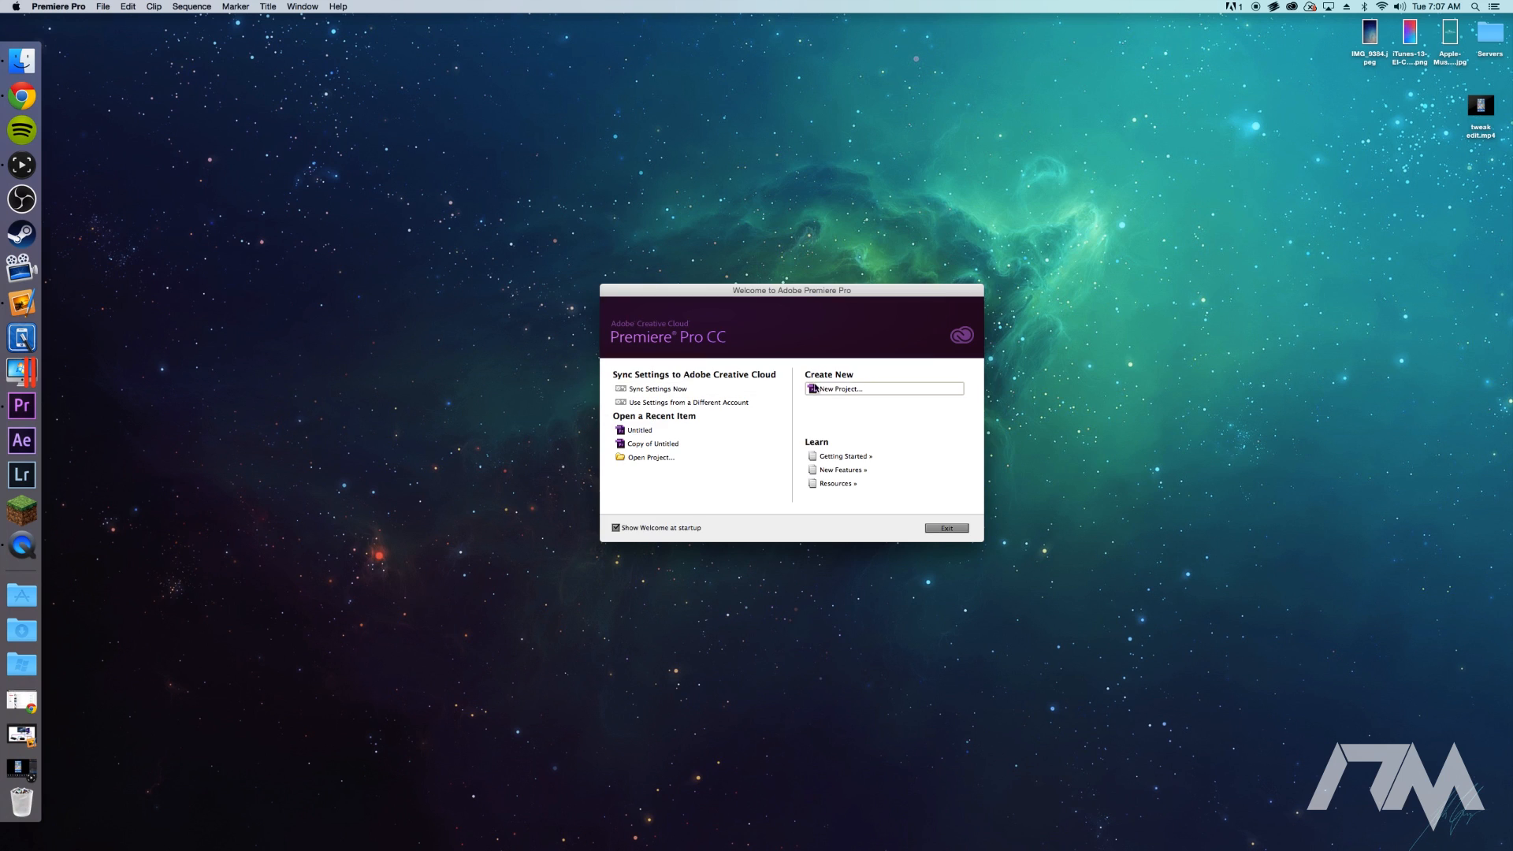
left_click(818, 390)
left_click(918, 553)
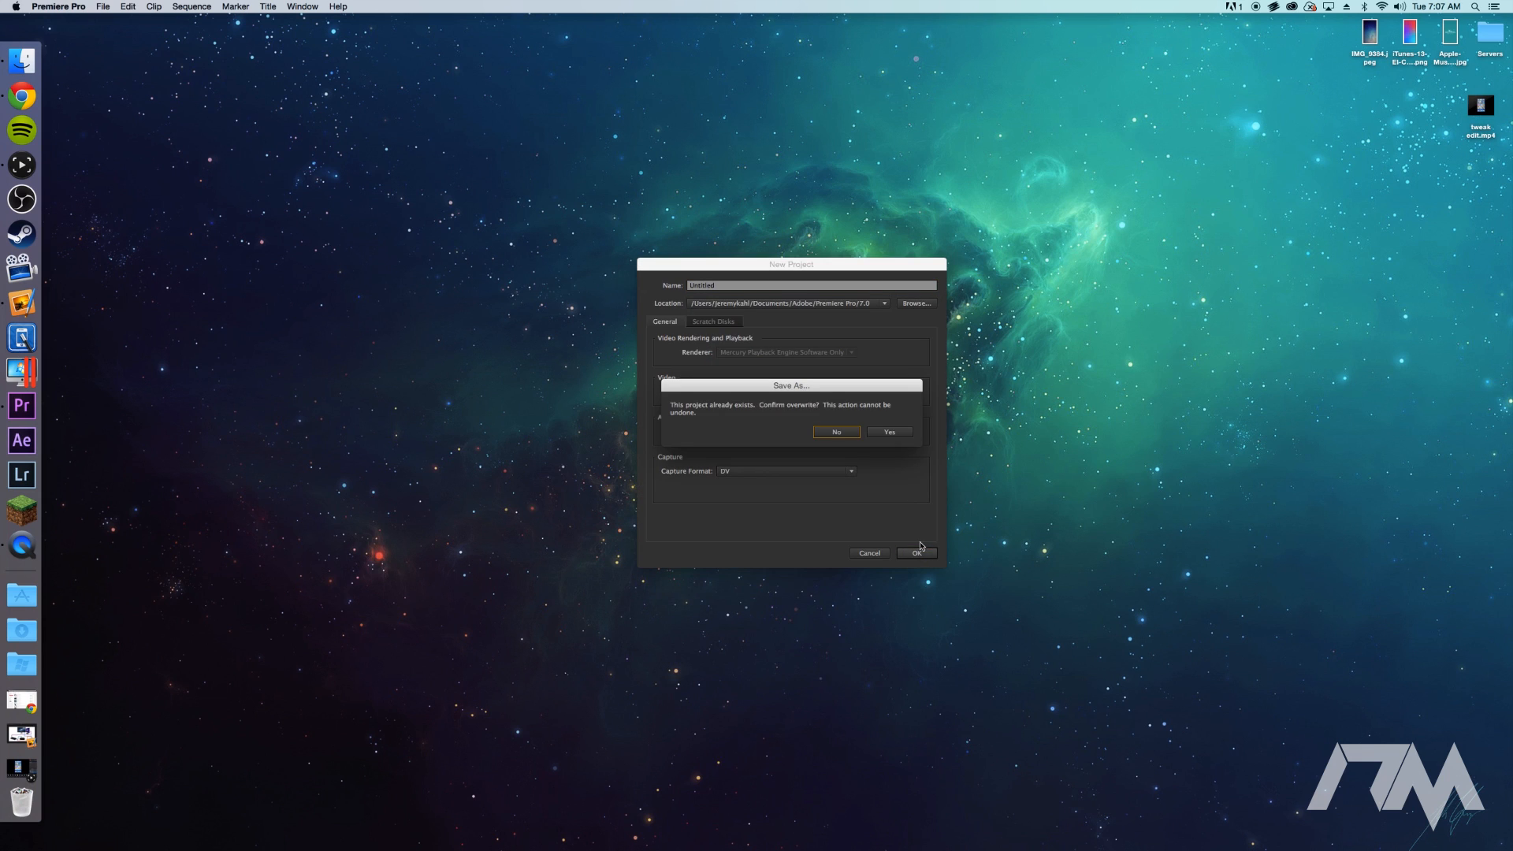
left_click(887, 432)
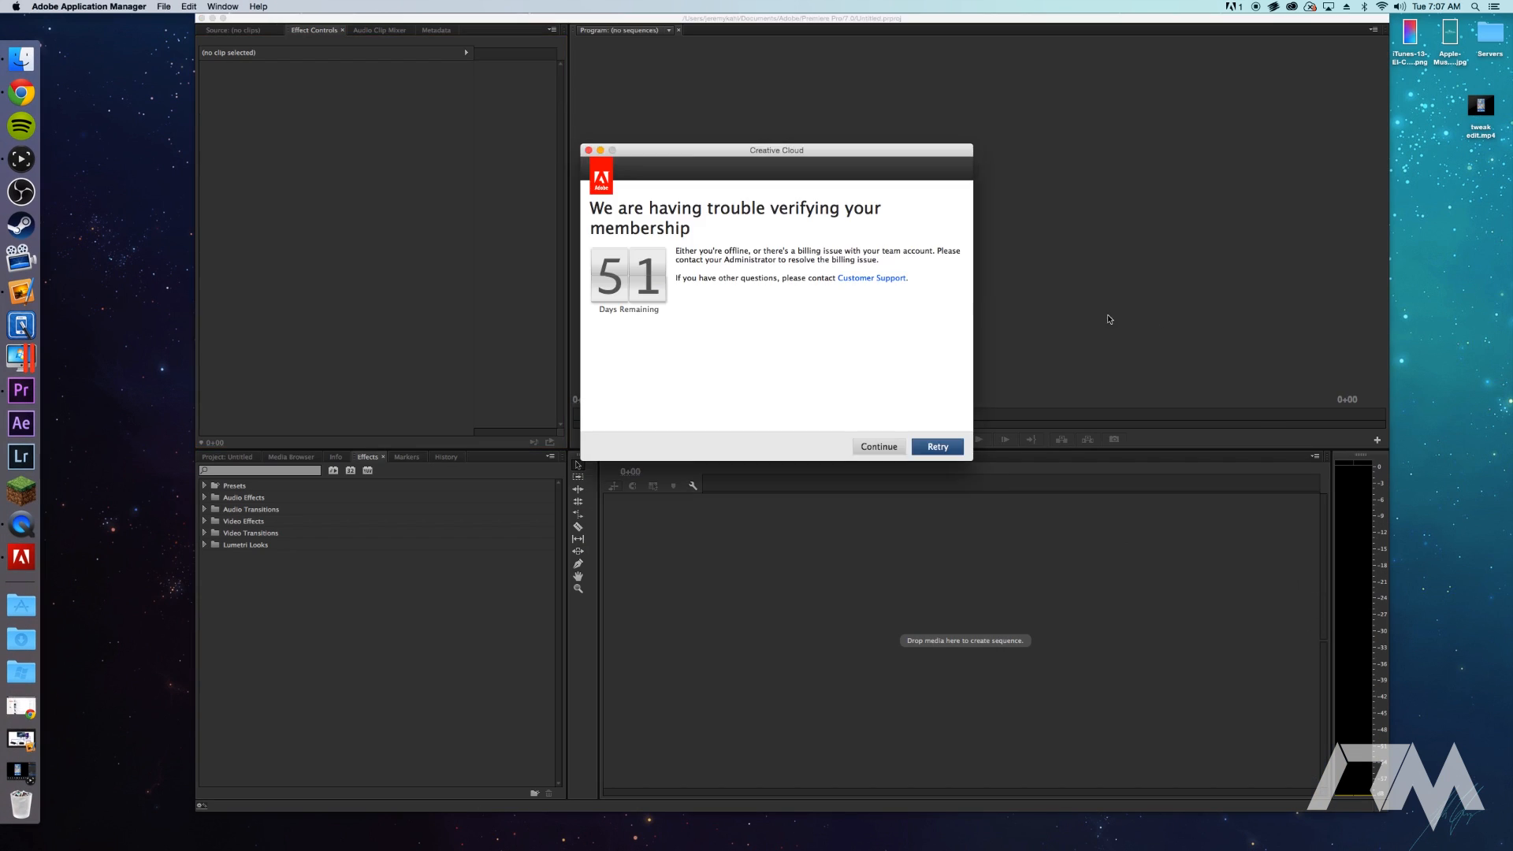
left_click(903, 443)
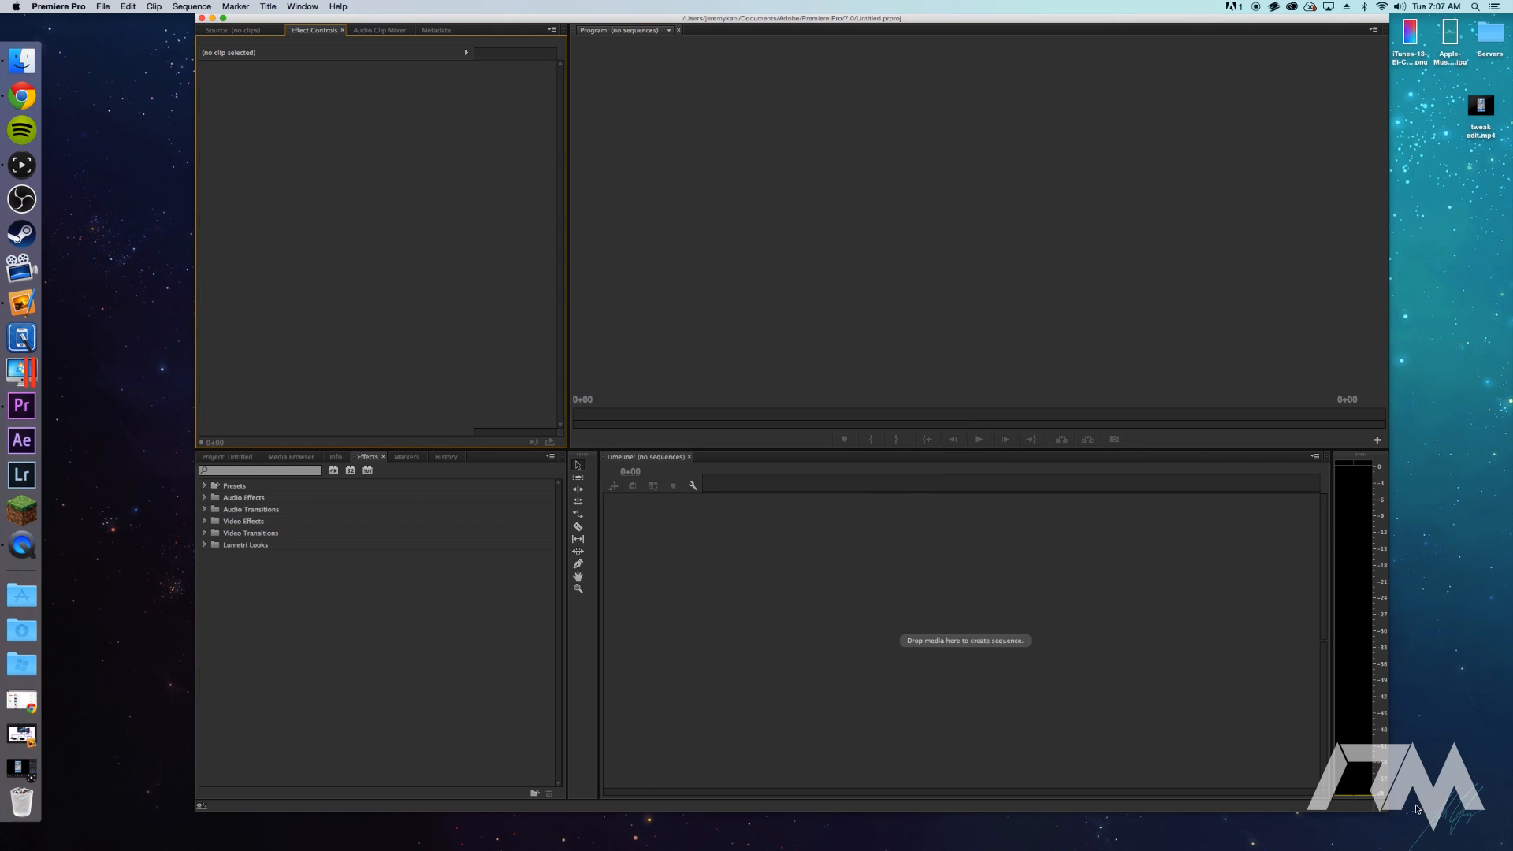
- Shrink the Premiere Pro window to uncover the desktop files and create a sequence from tweak edit.mp4
left_click_drag(1389, 811, 1298, 775)
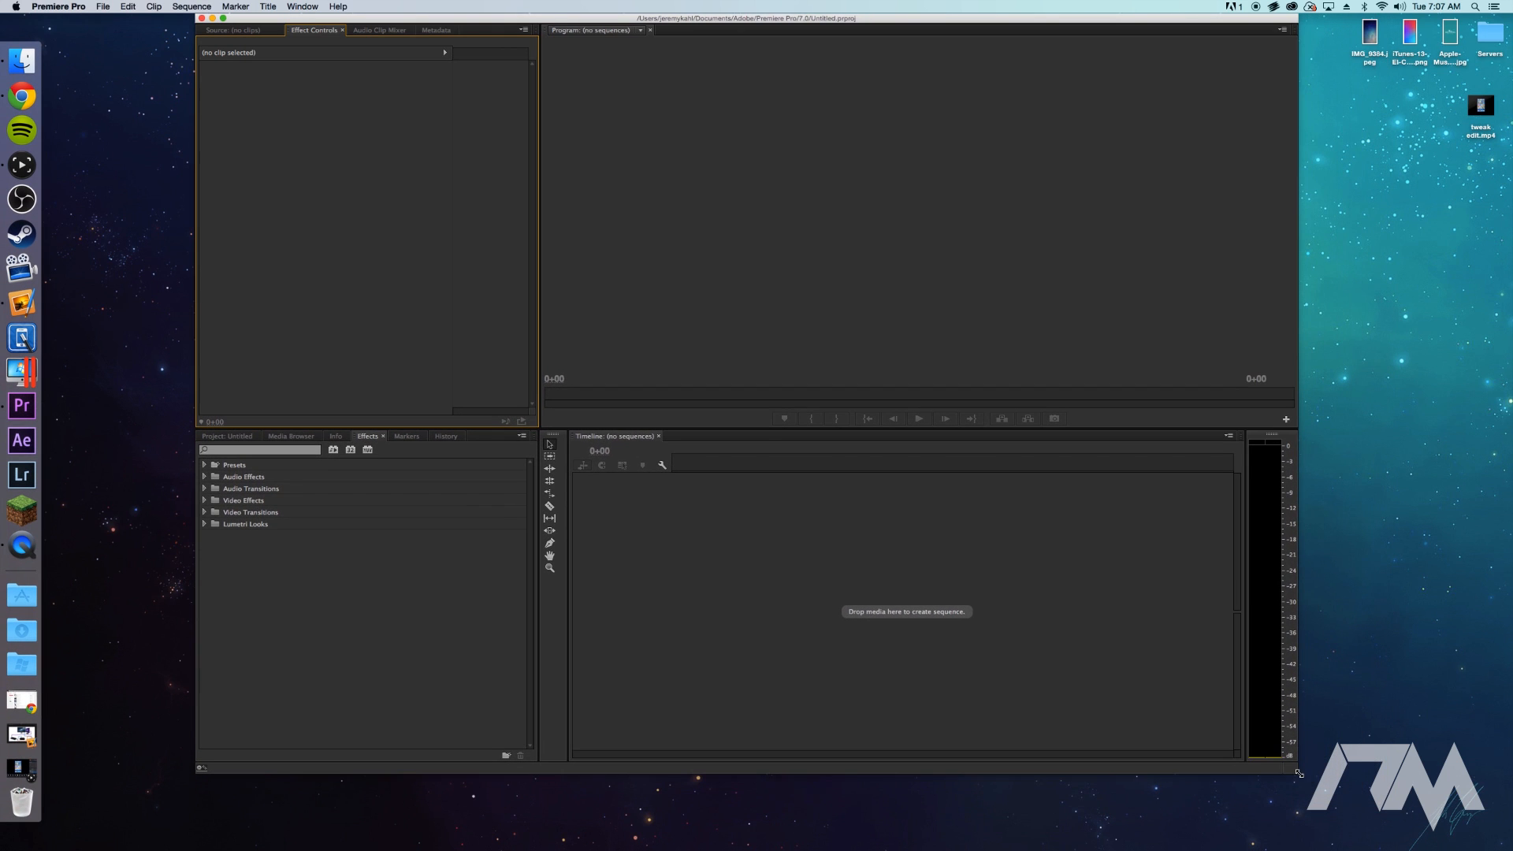
left_click_drag(893, 21, 883, 43)
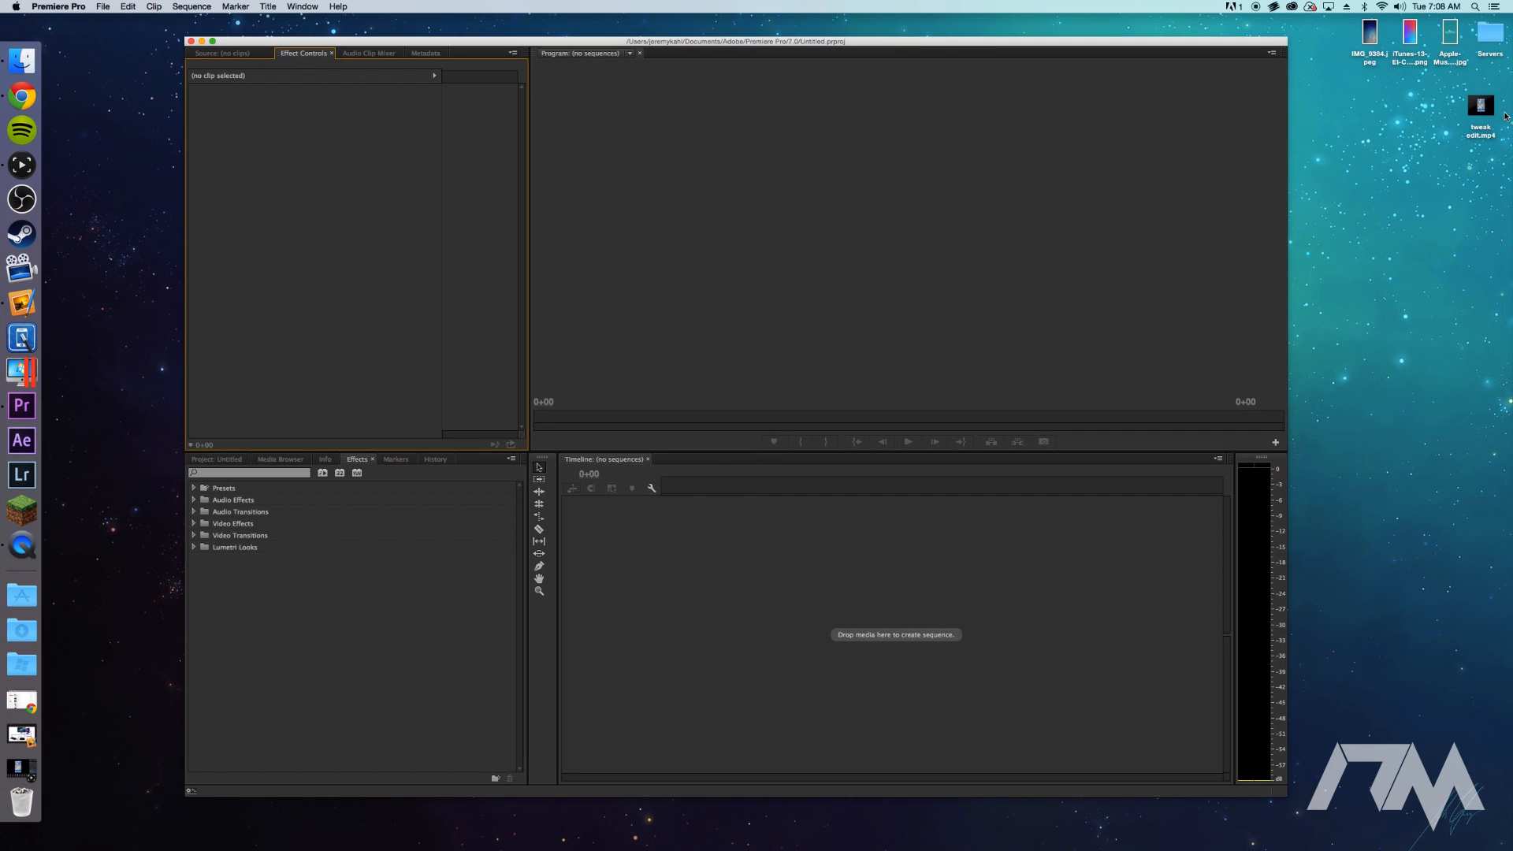
left_click_drag(1476, 111, 862, 640)
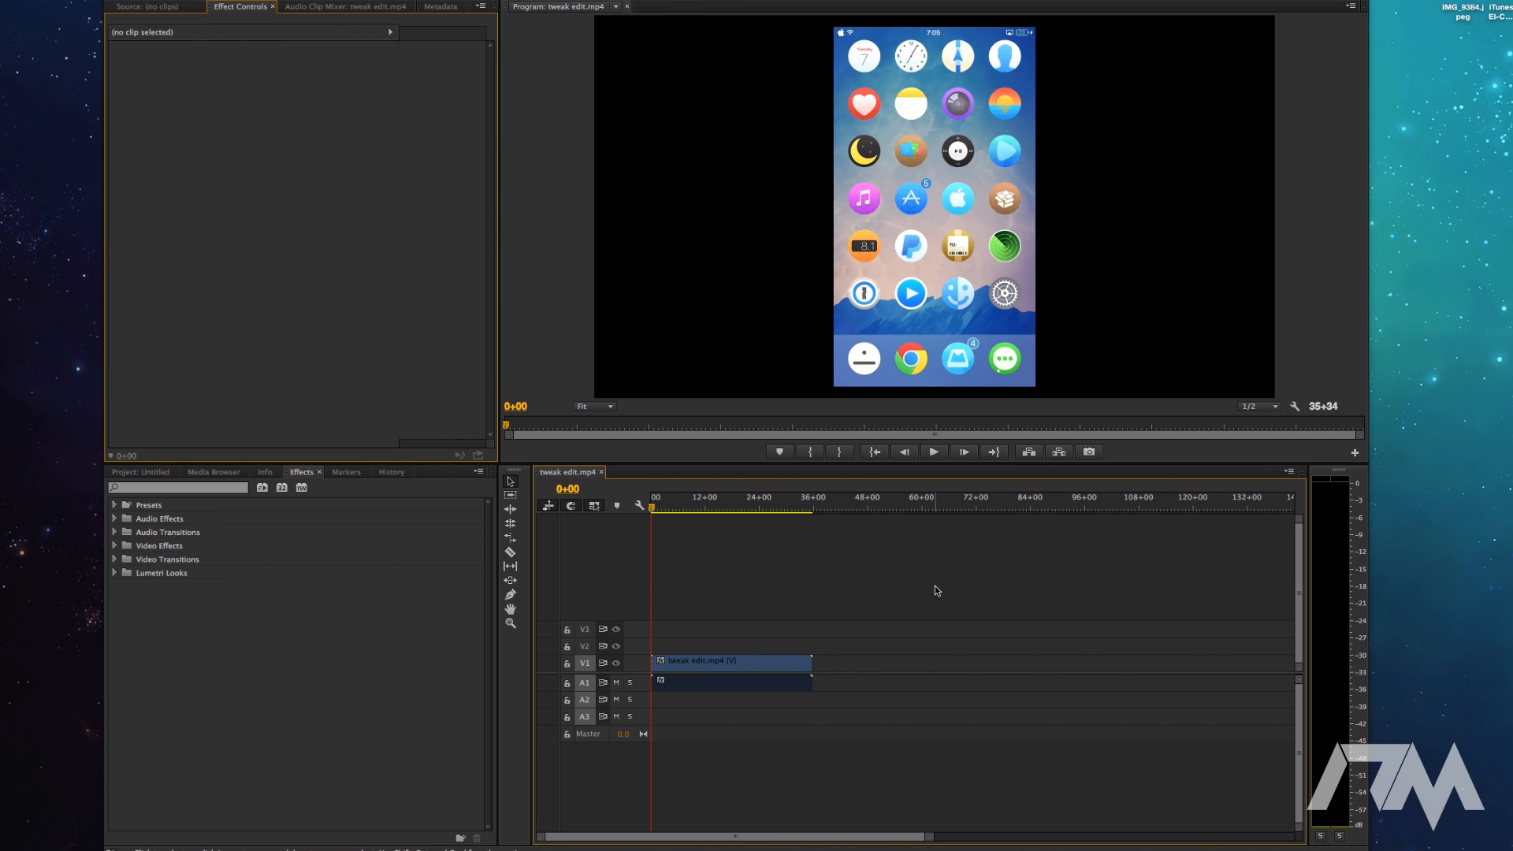
- Scrub through the first 16 seconds of the tweak edit.mp4 clip and return the playhead to the start
left_click(653, 508)
left_click_drag(652, 508, 717, 518)
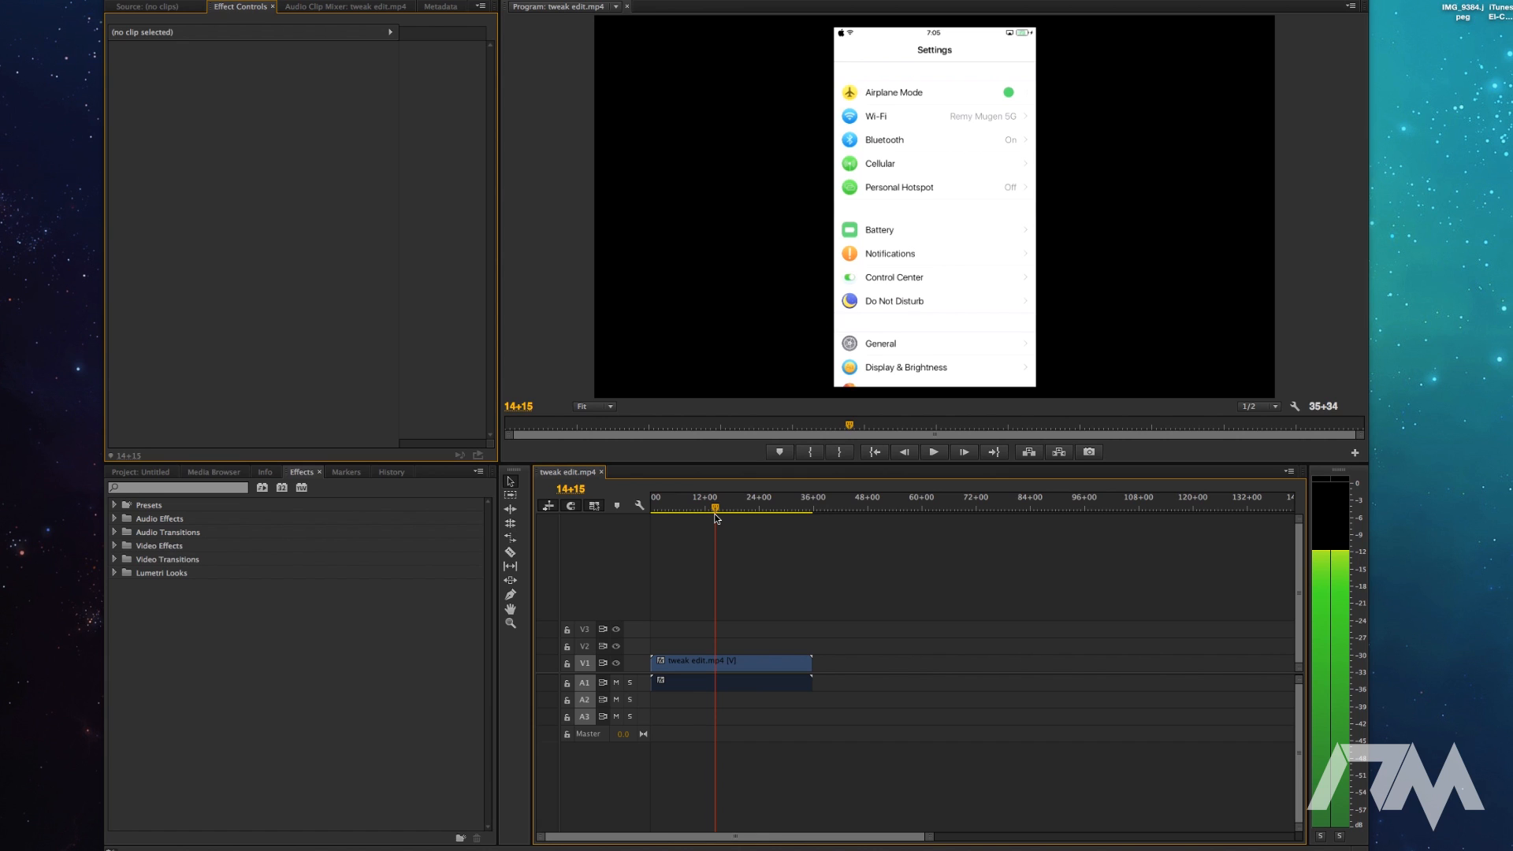
left_click_drag(716, 517, 724, 518)
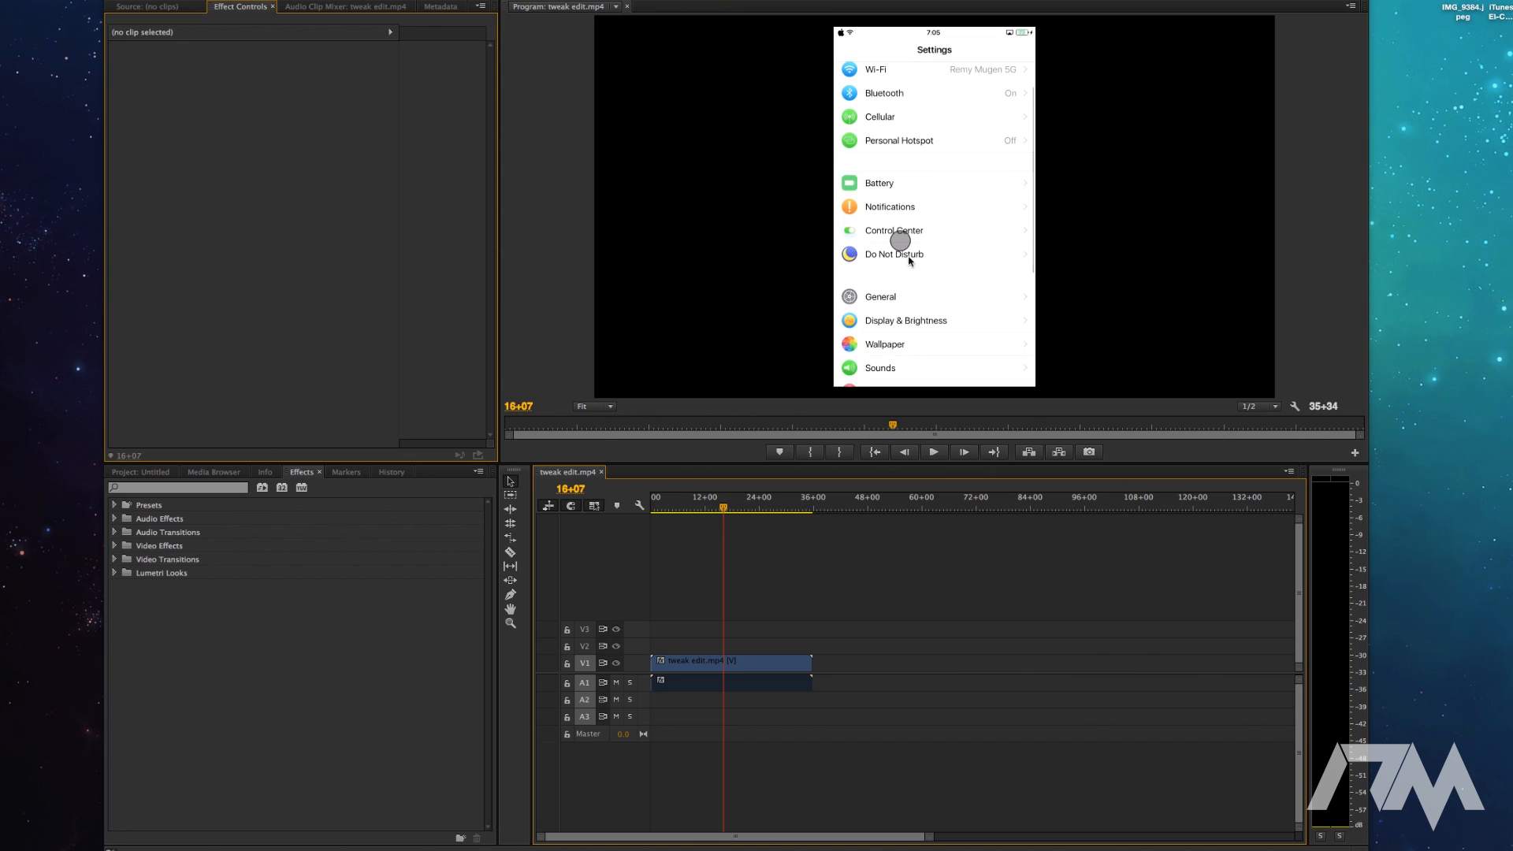
left_click_drag(726, 512, 653, 524)
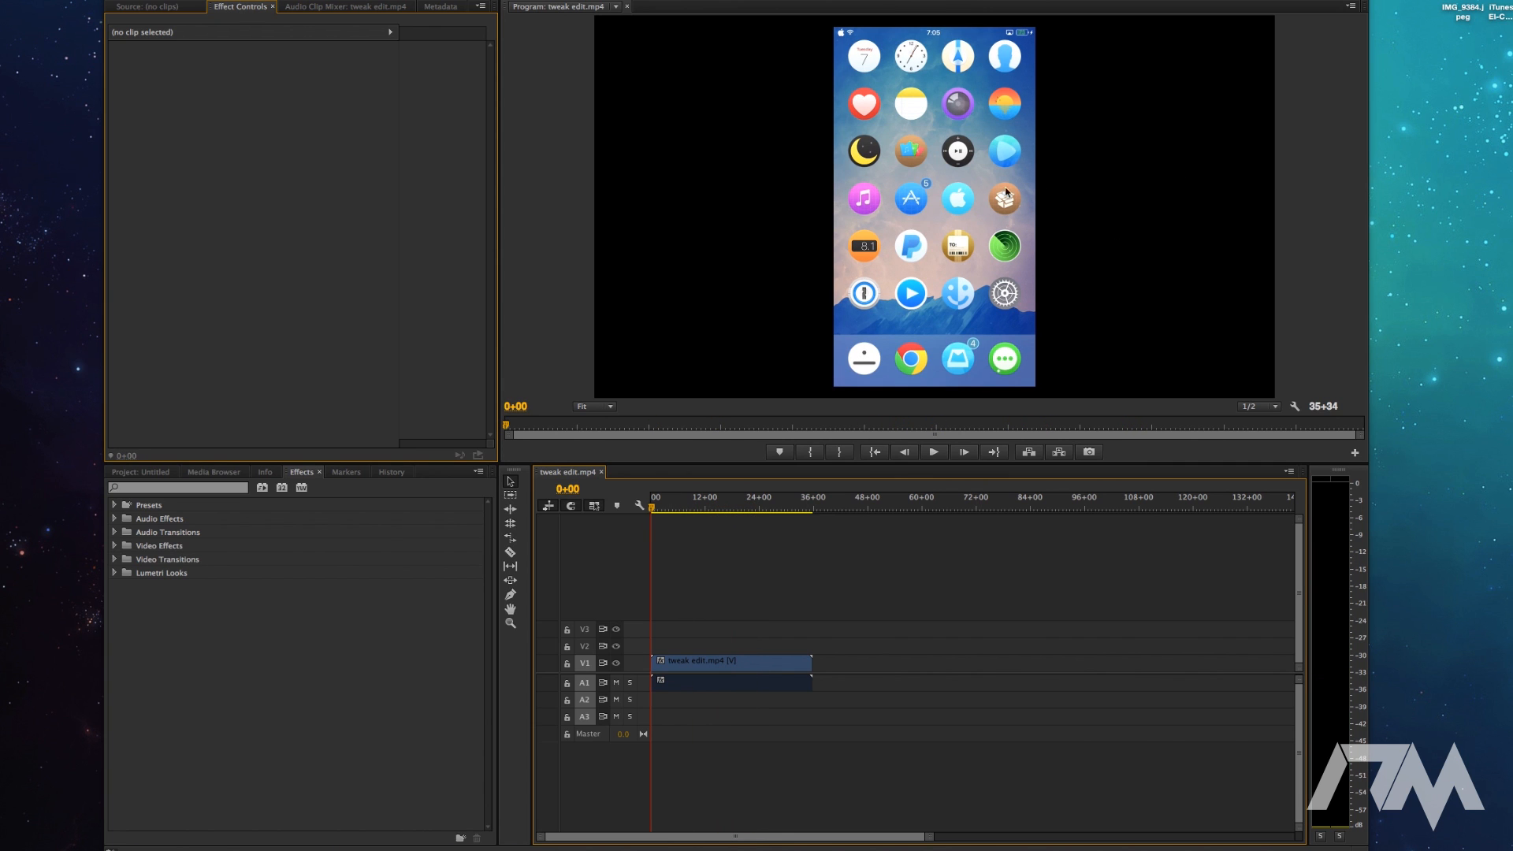
- Add a second copy of tweak edit.mp4 to V1 and A1, starting at about 48 seconds
left_click_drag(1452, 191, 870, 665)
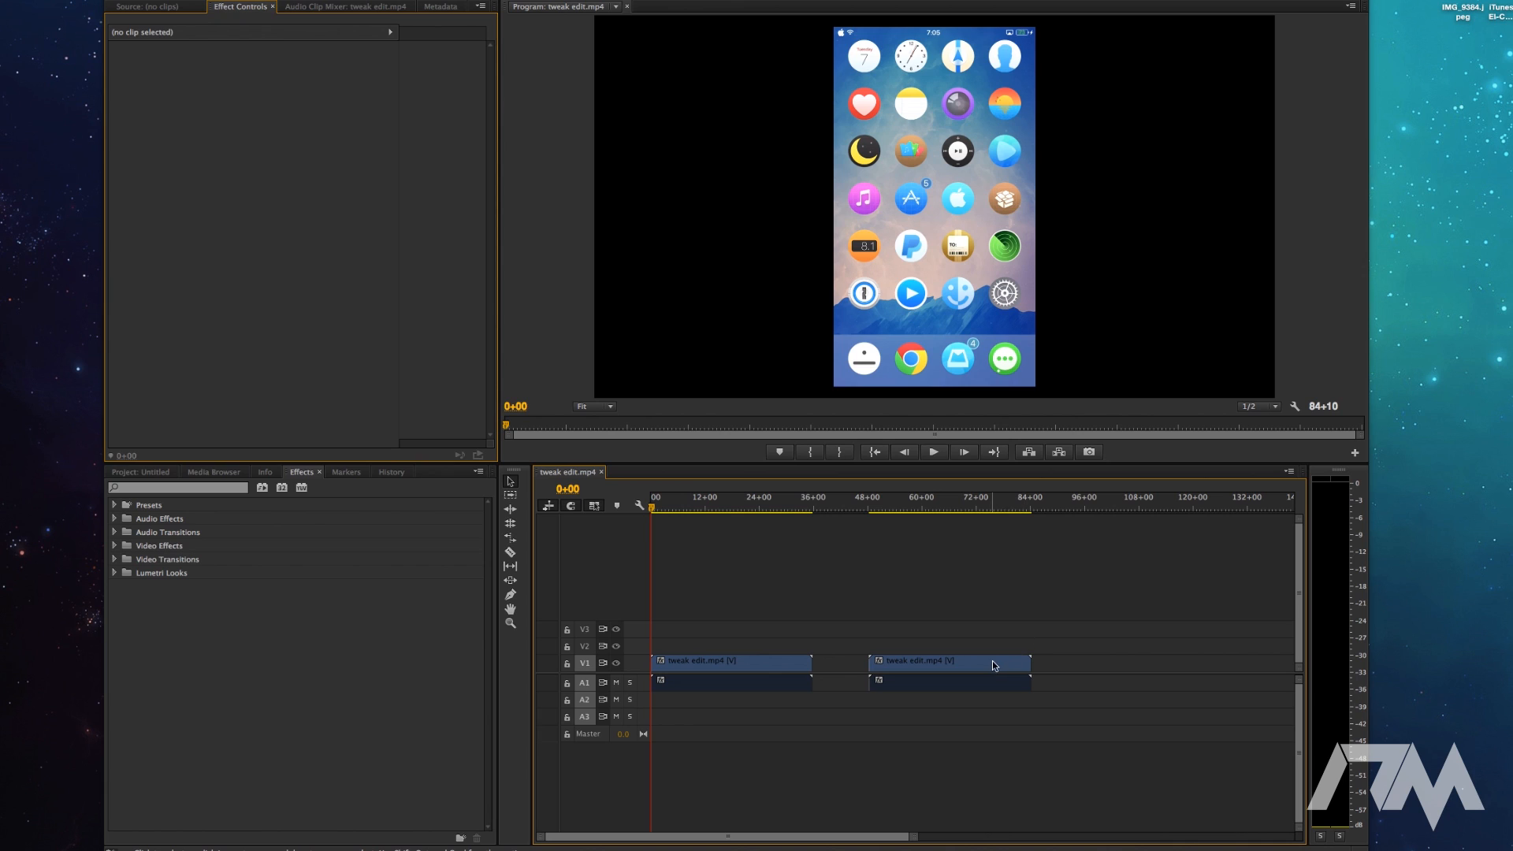
left_click(991, 660)
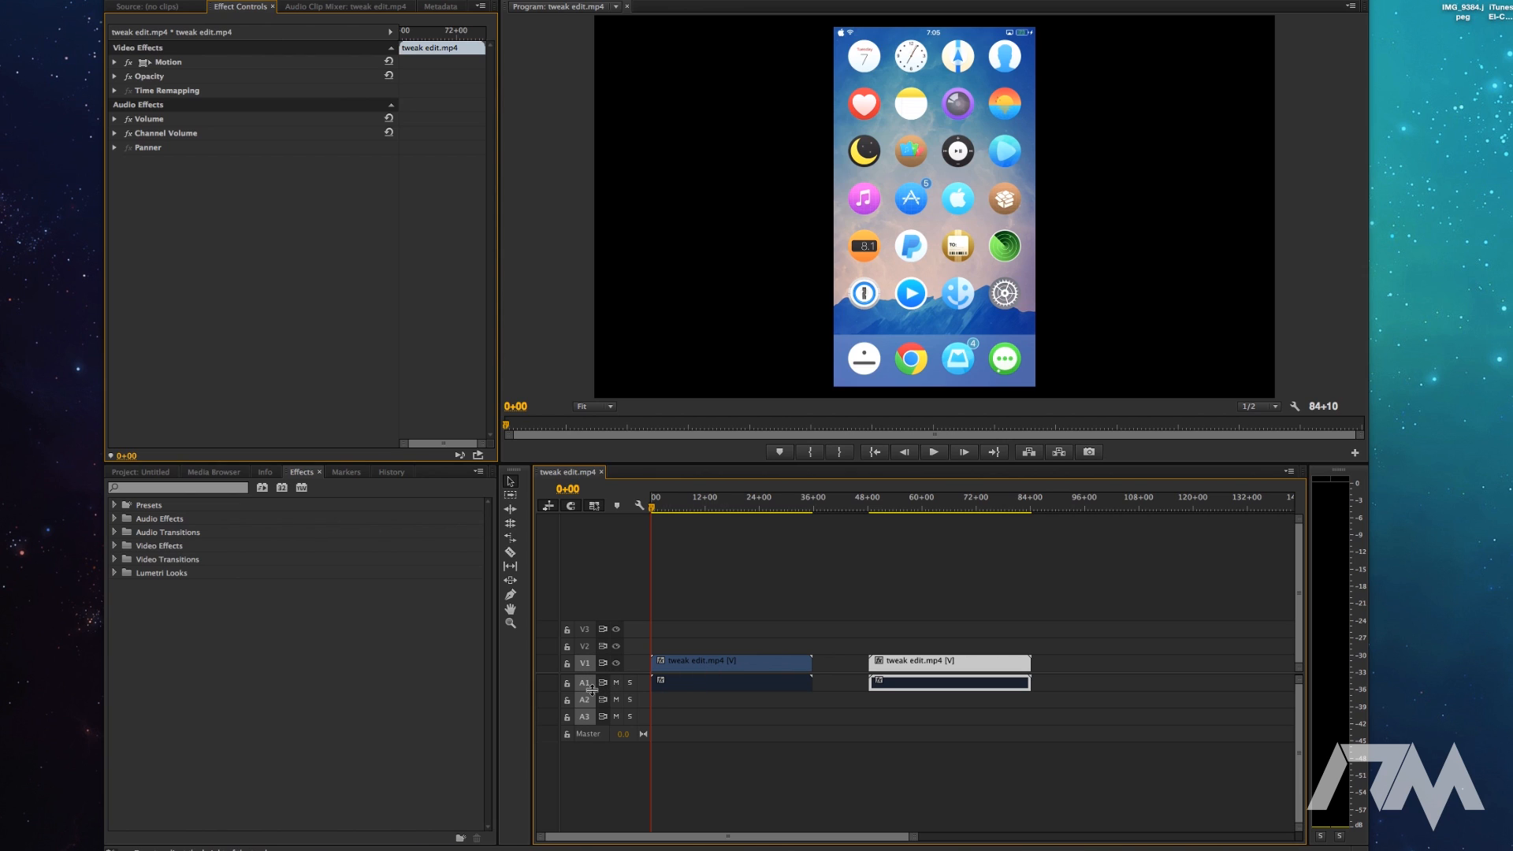
left_click(718, 668)
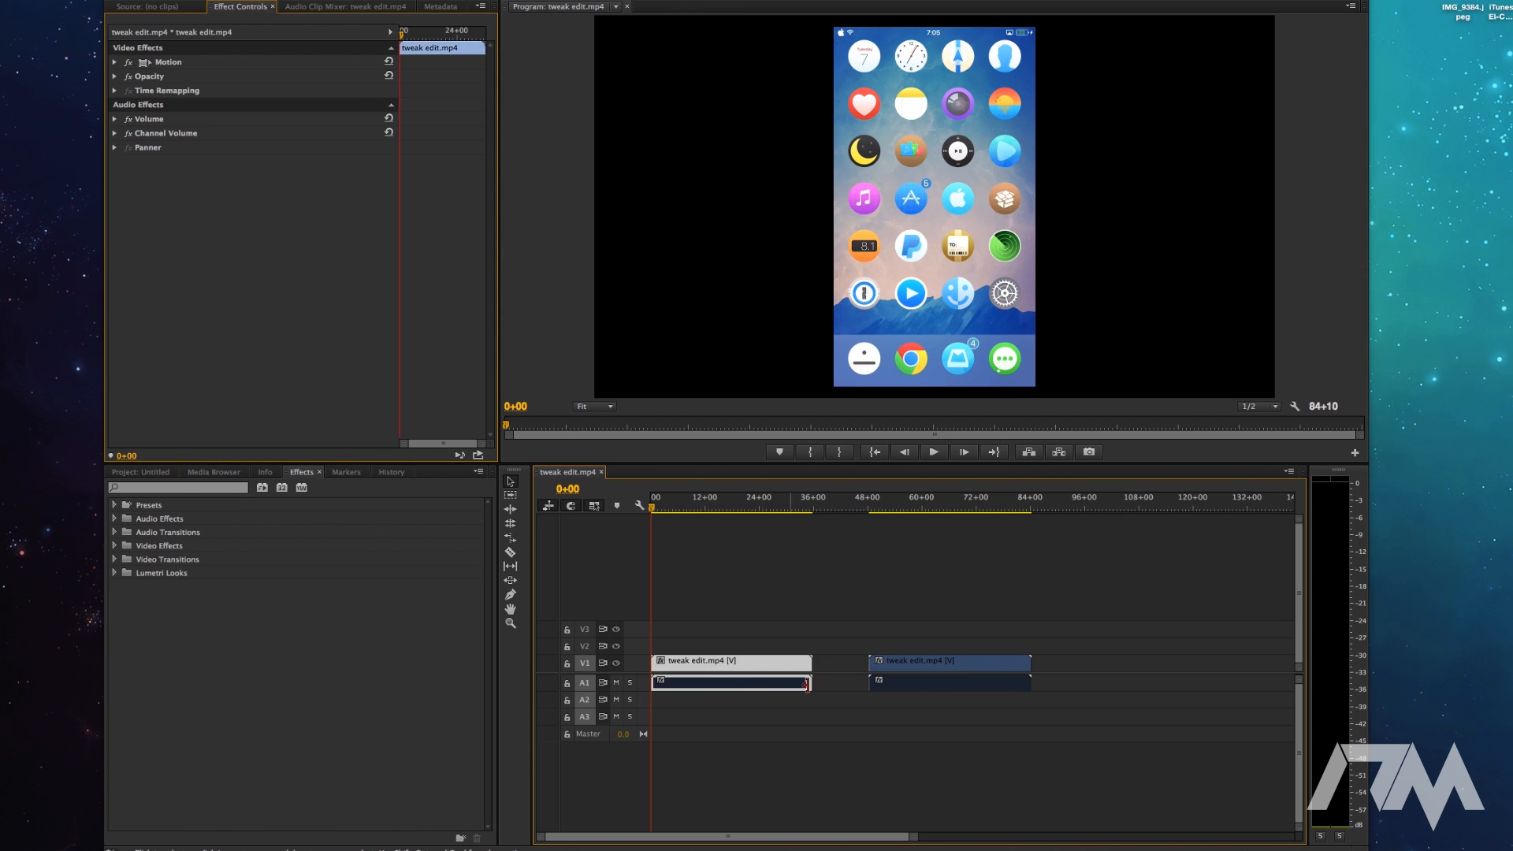
- Unlink the second clip's audio from its video and check that each part can be selected separately
left_click(922, 667)
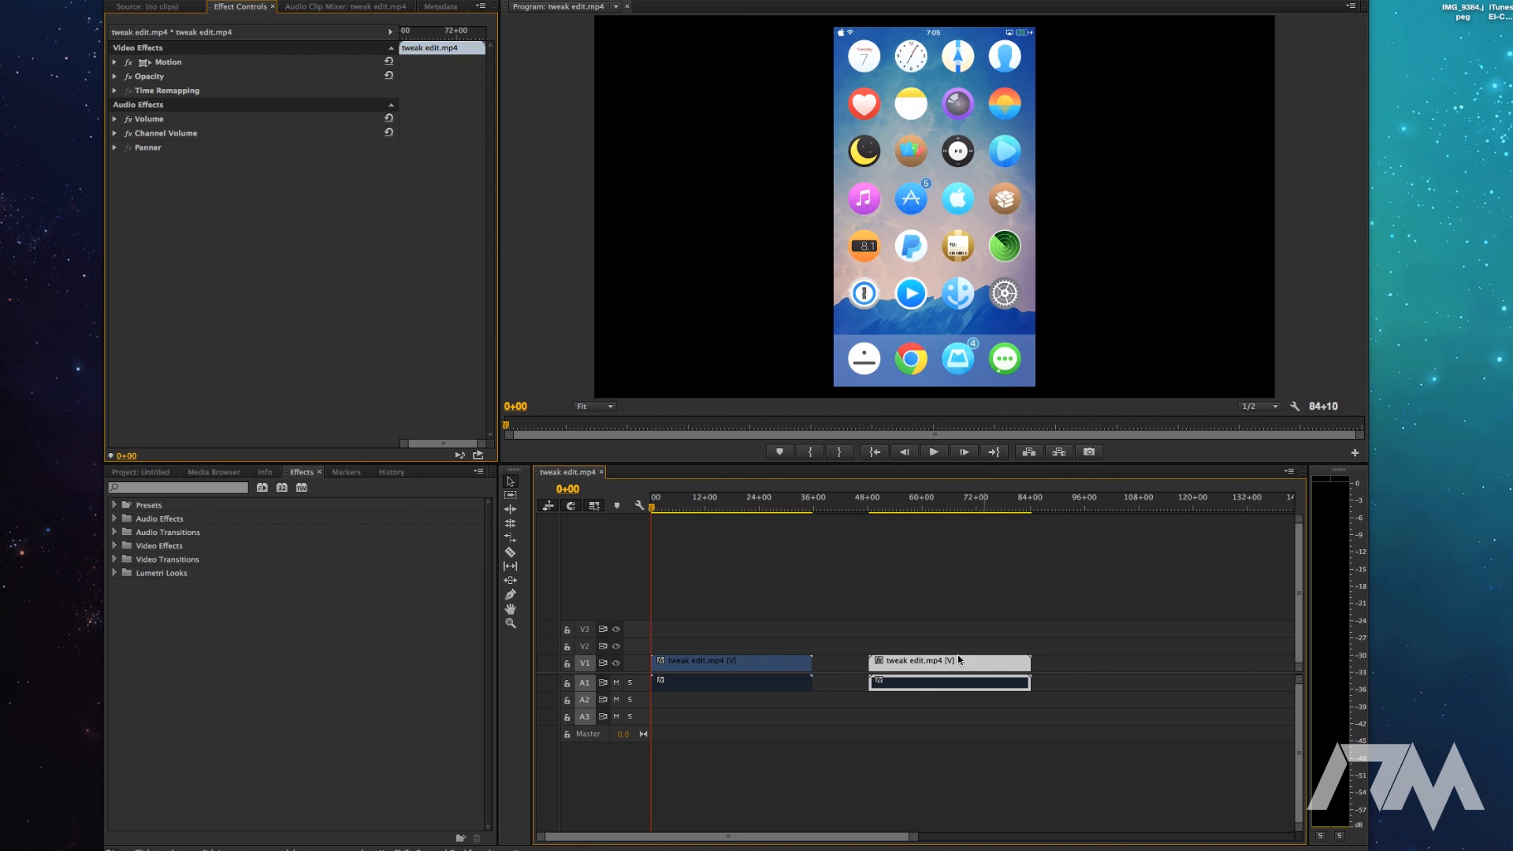
right_click(980, 659)
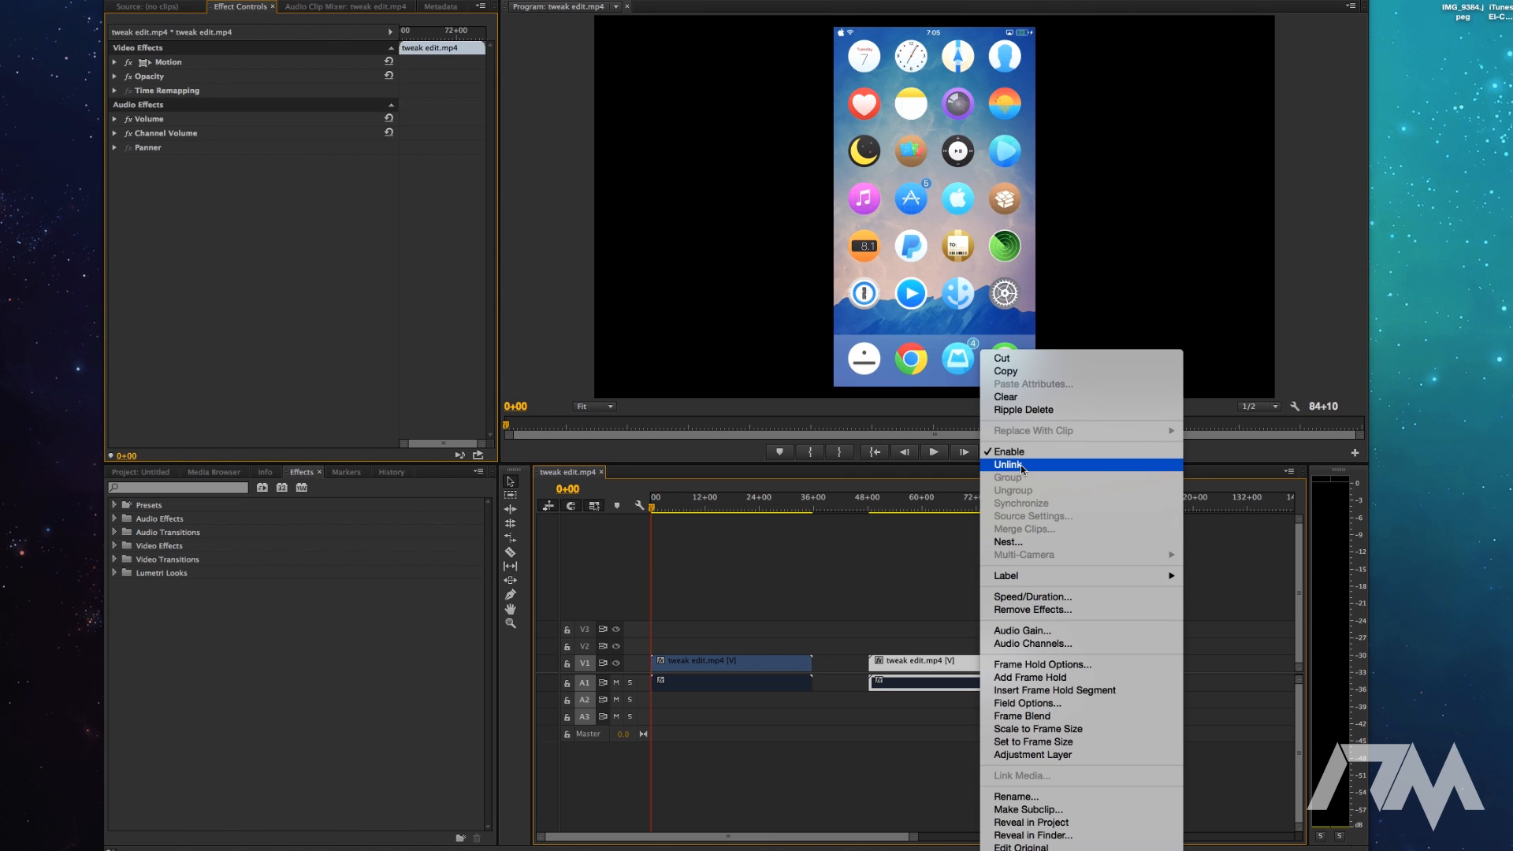
left_click(1019, 465)
left_click(975, 682)
left_click(977, 664)
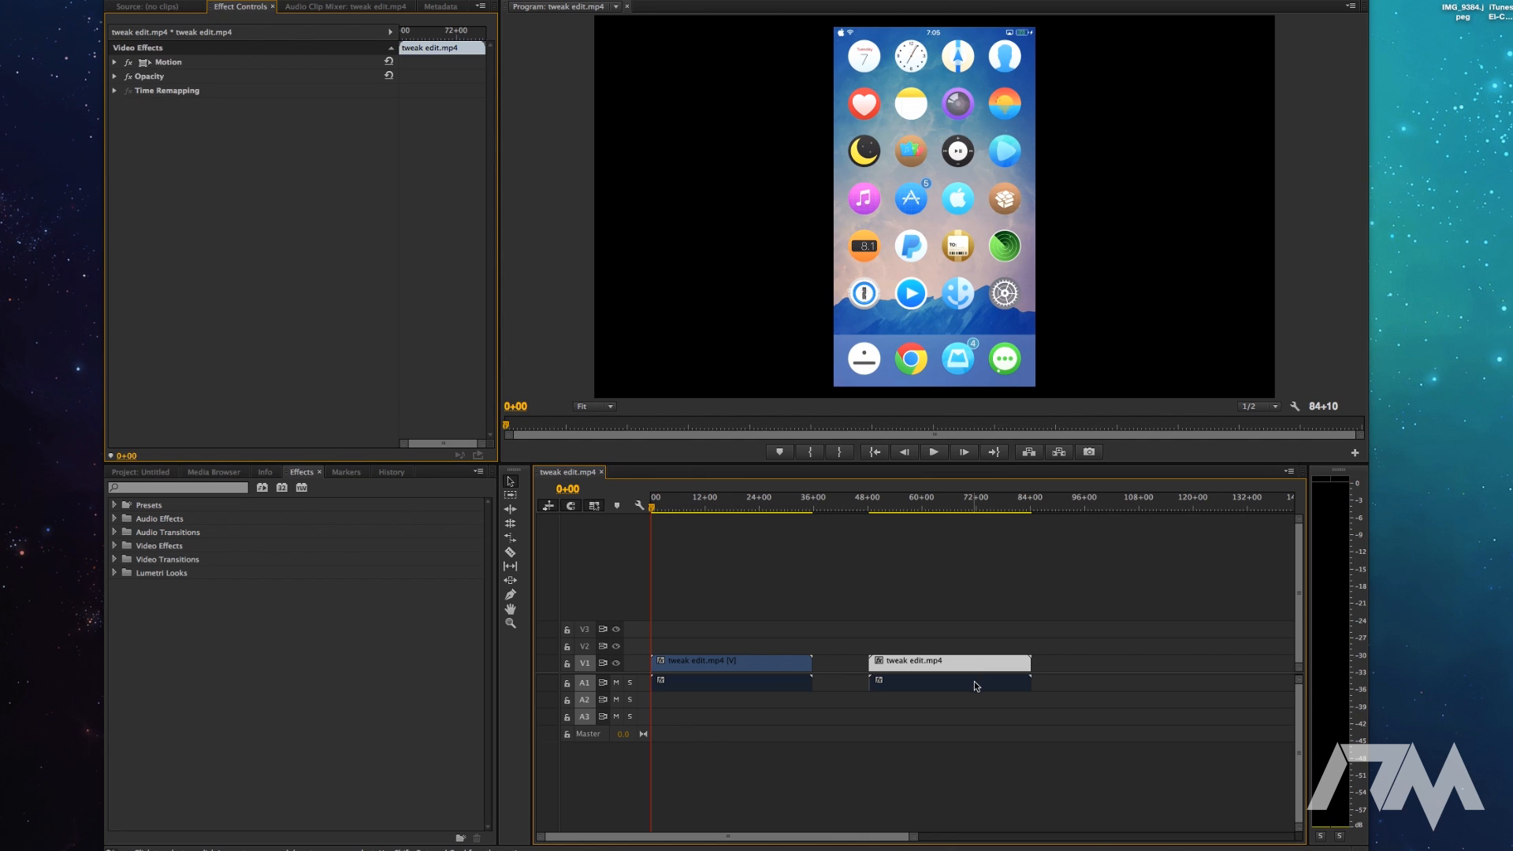
left_click(975, 683)
left_click(974, 669)
left_click(978, 681)
left_click(978, 668)
- Move the second clip's unlinked audio to track A3 and delete it
left_click(979, 682)
left_click_drag(977, 684, 1060, 718)
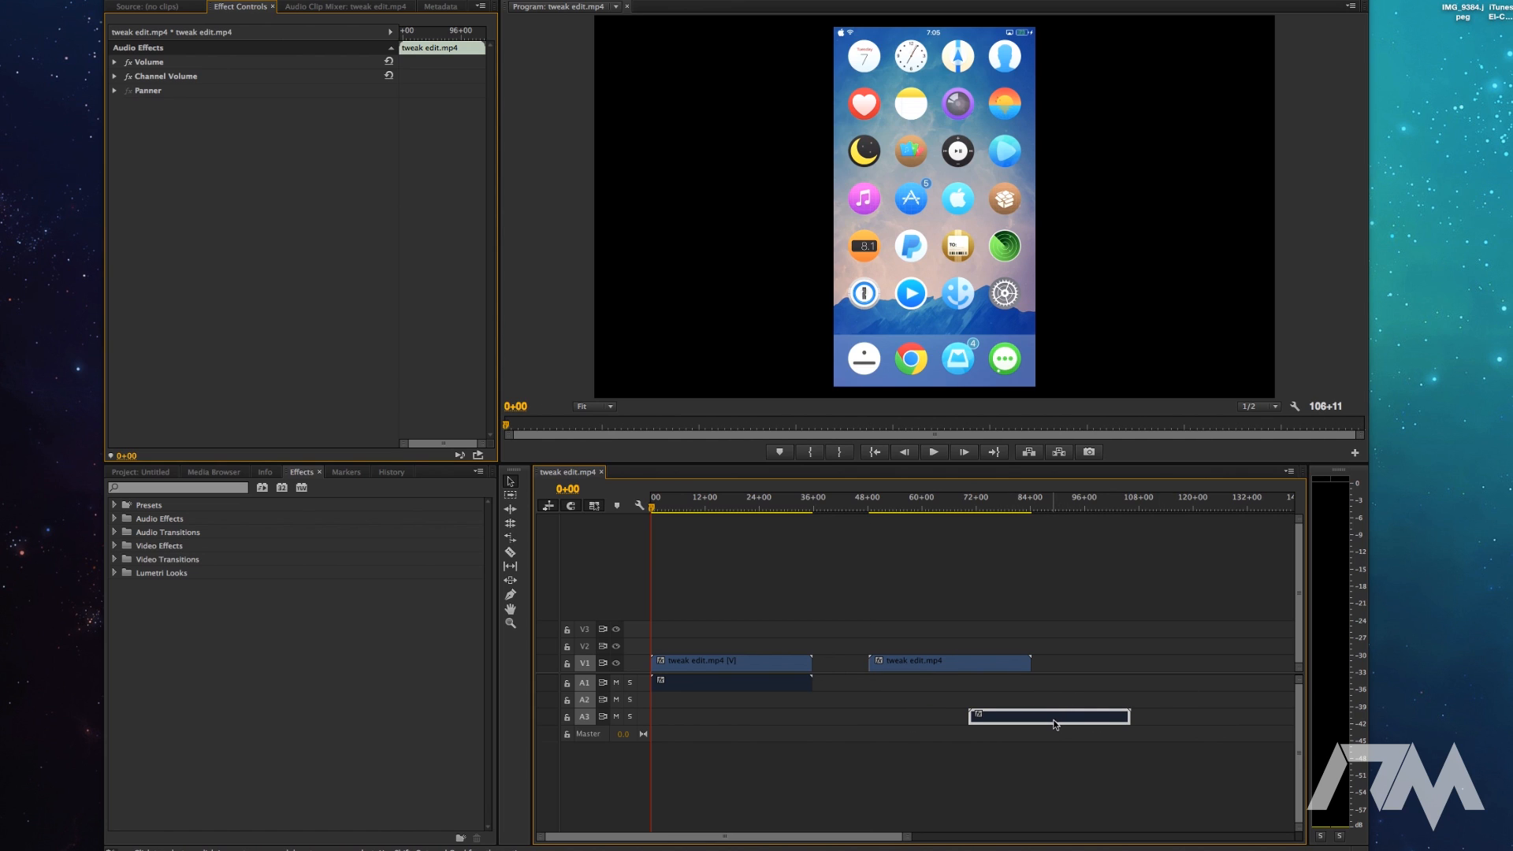
key("Delete")
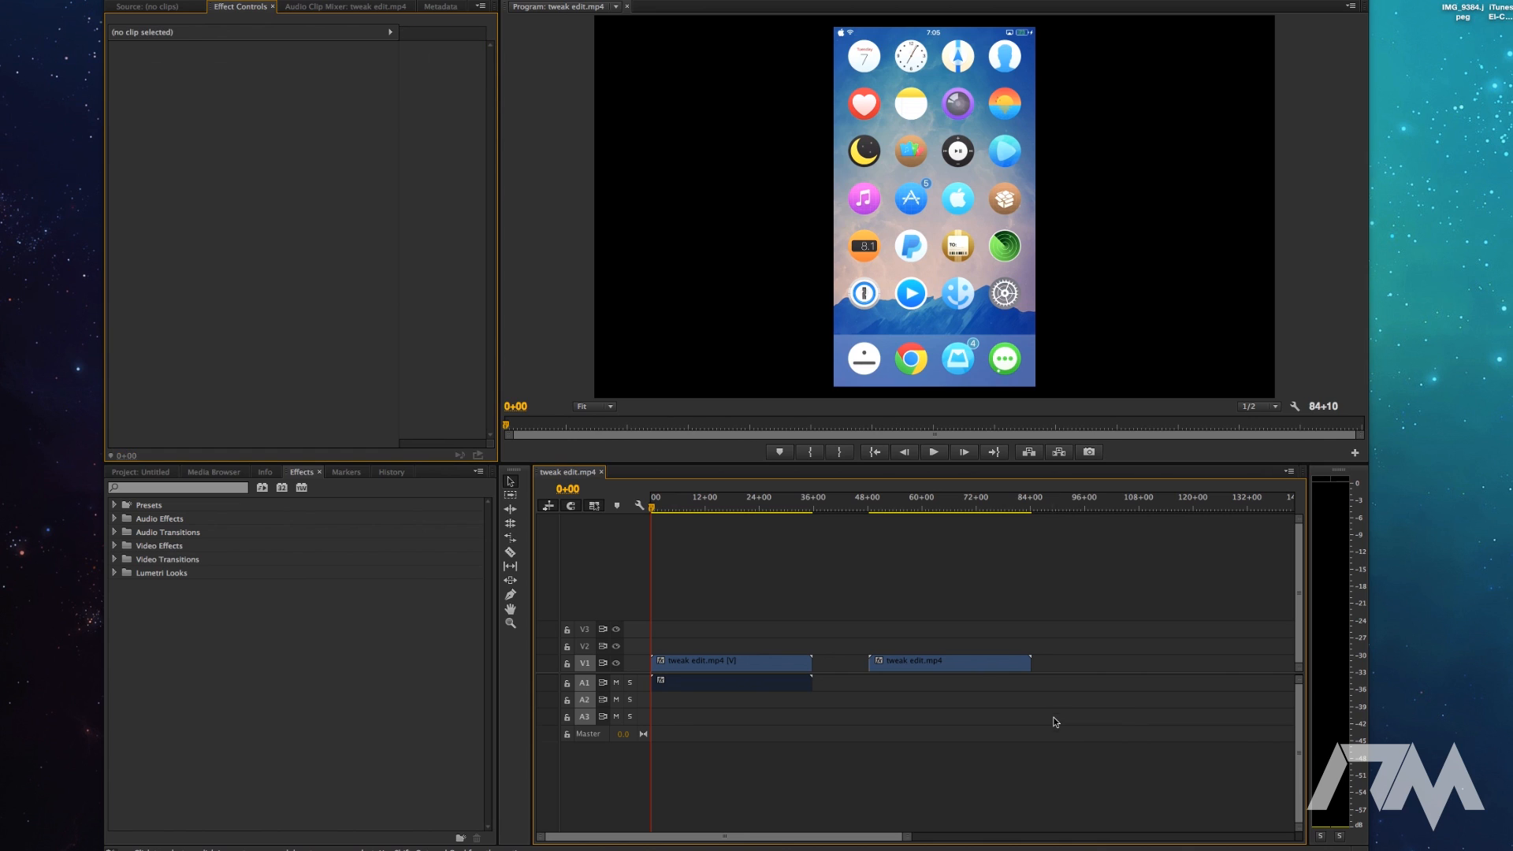
- Align the video-only clip with the sequence start and stack it on V1 beneath the audio-linked clip on V2
mouse_move(953, 667)
left_mouse_down()
mouse_move(956, 648)
mouse_move(962, 663)
left_mouse_up()
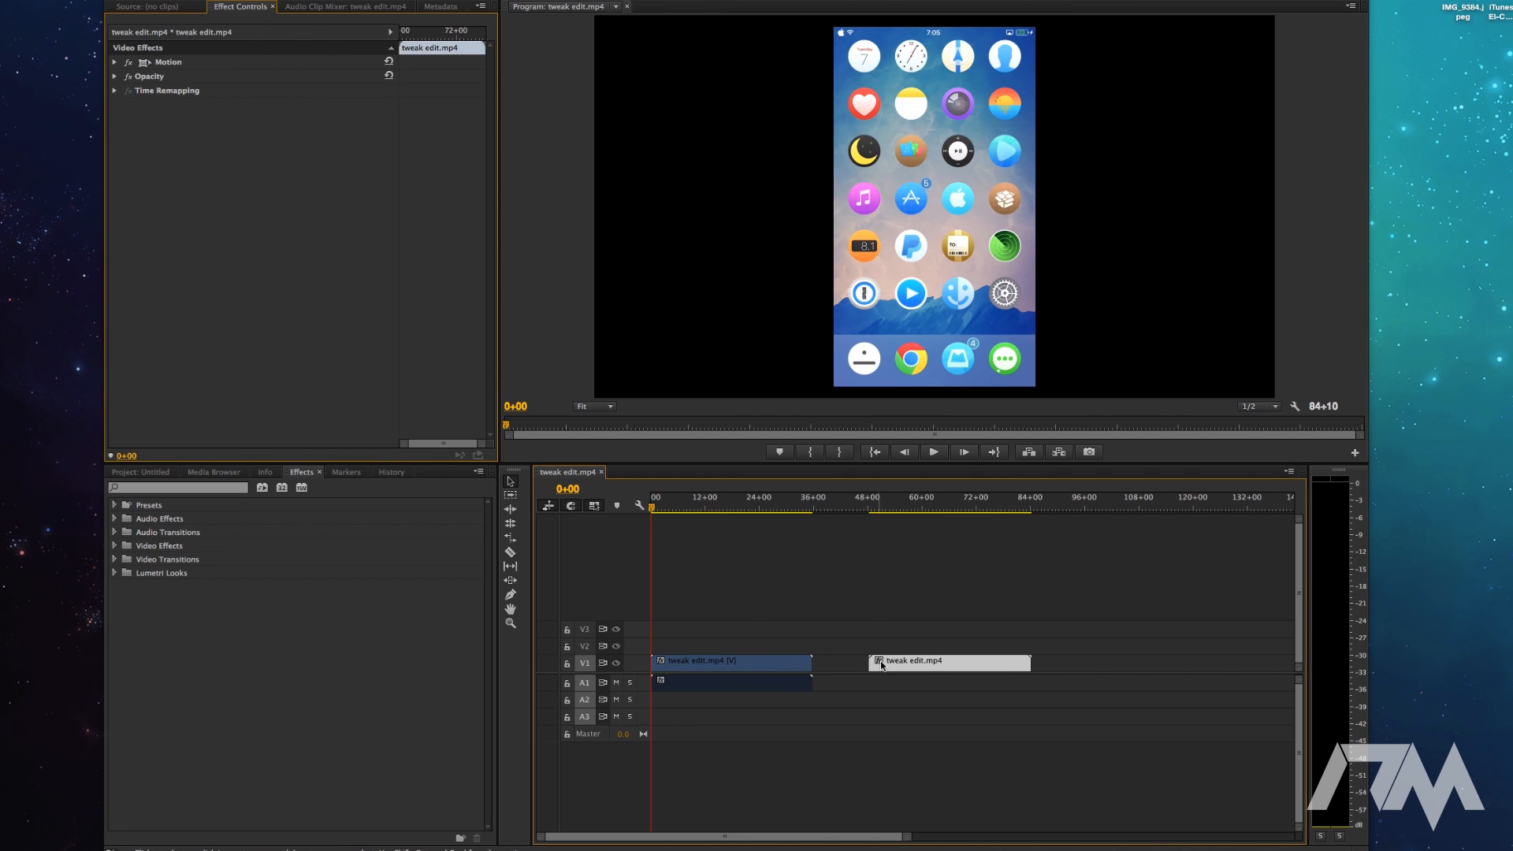
left_click_drag(928, 666, 713, 649)
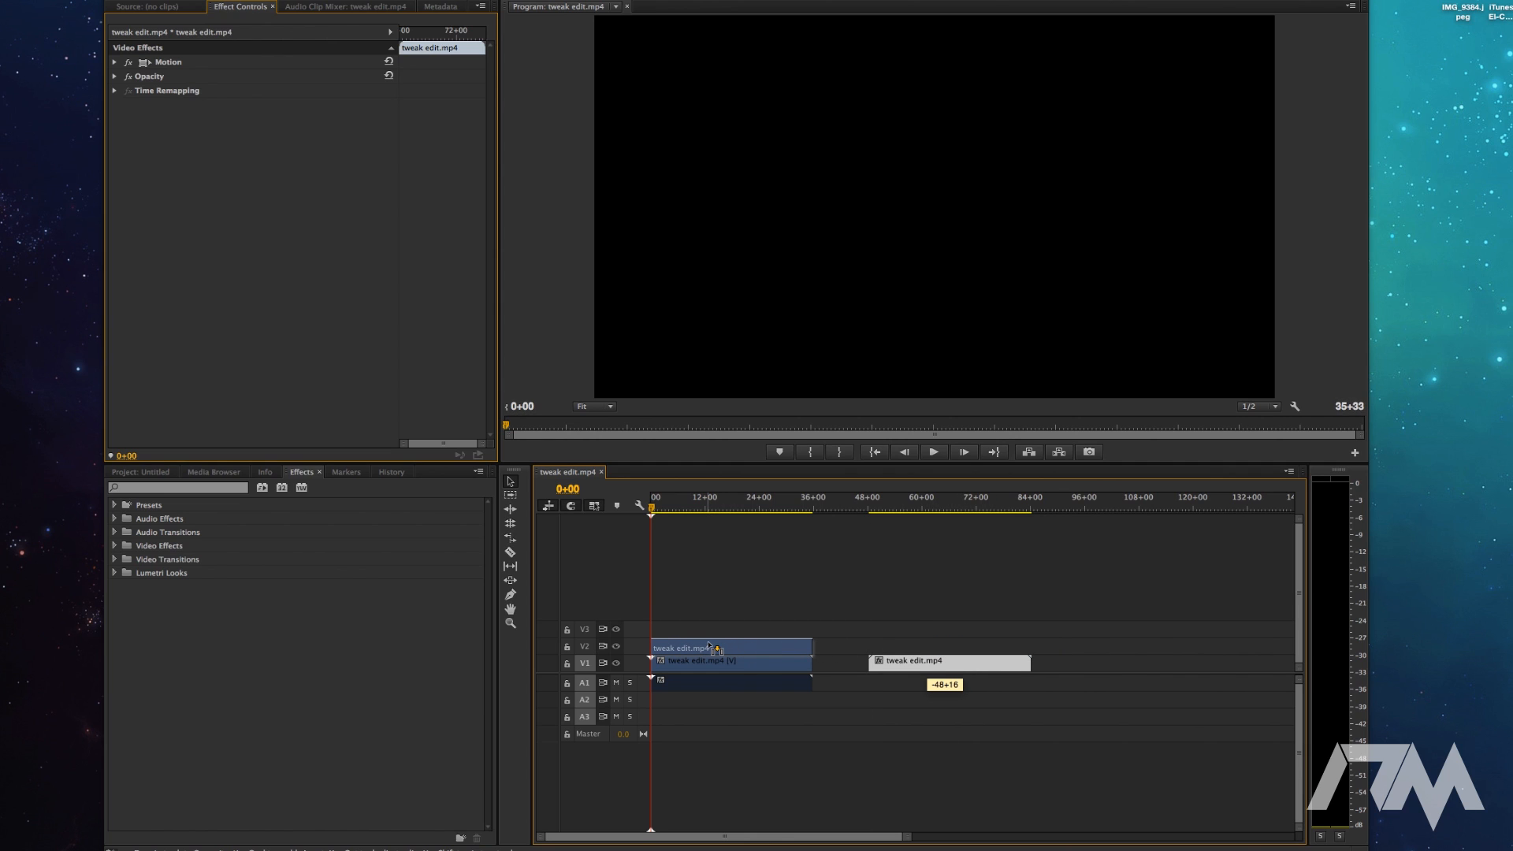
left_click_drag(713, 649, 713, 650)
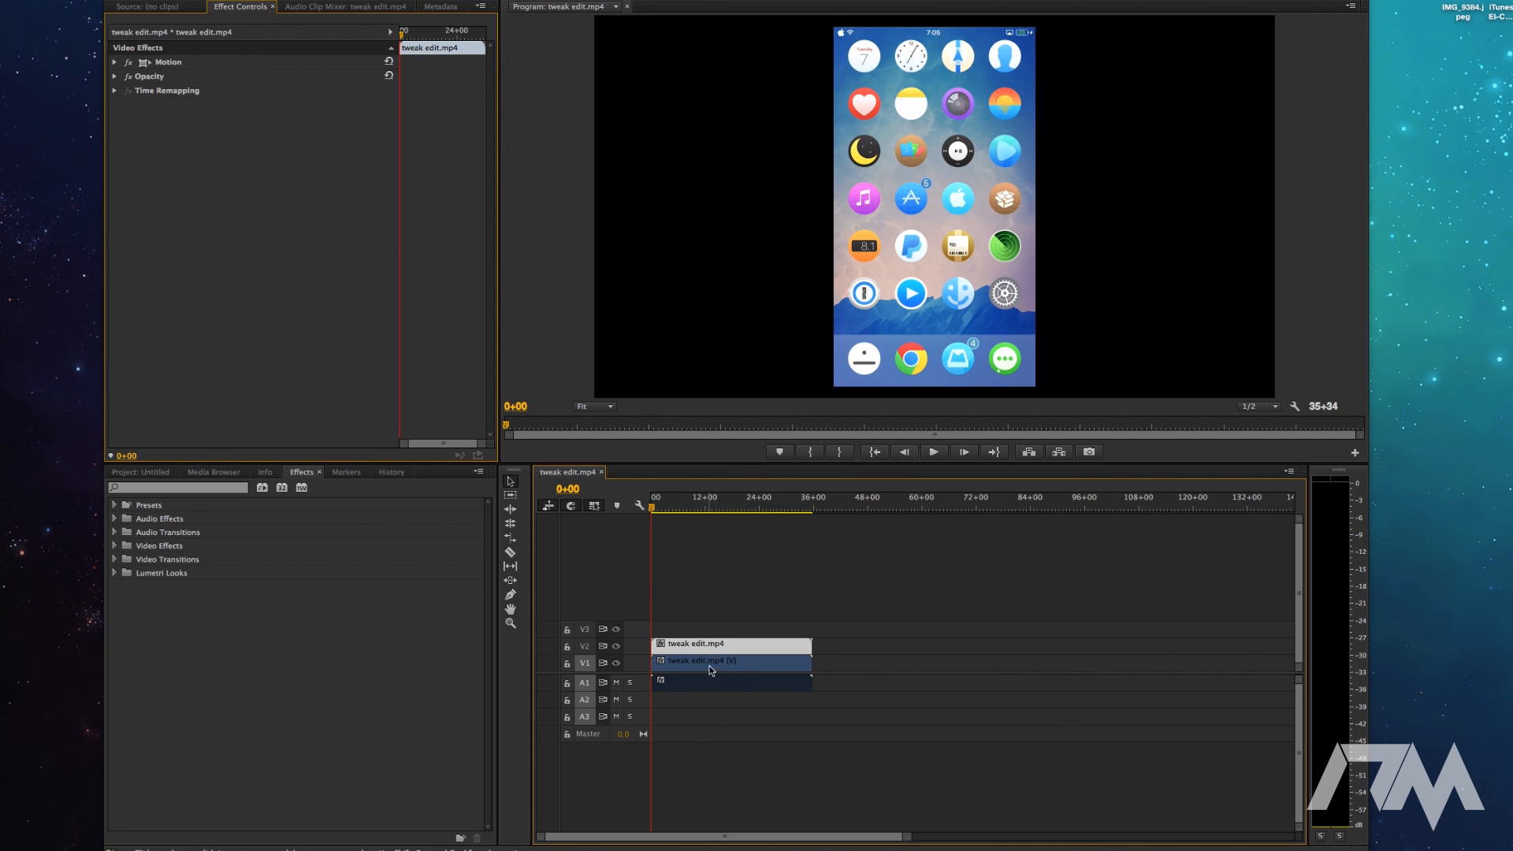
left_click_drag(734, 651, 890, 653)
left_click_drag(775, 661, 790, 648)
left_click_drag(897, 647, 685, 668)
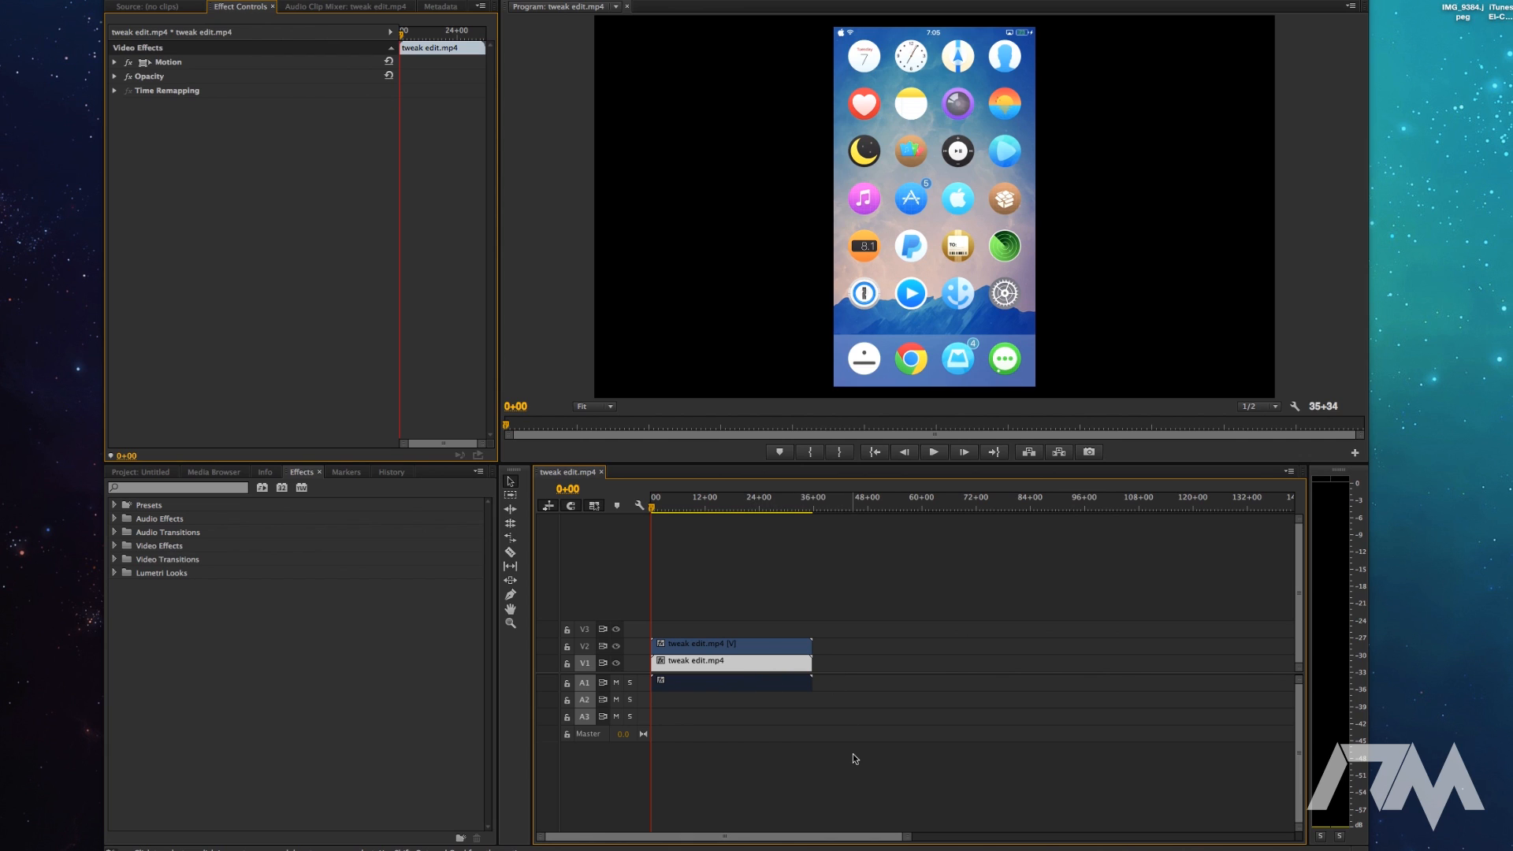
- Expand all tracks and cut the V1, V2 and A1 clips at about 2.5 seconds, just before the audio waveform begins
left_click(639, 506)
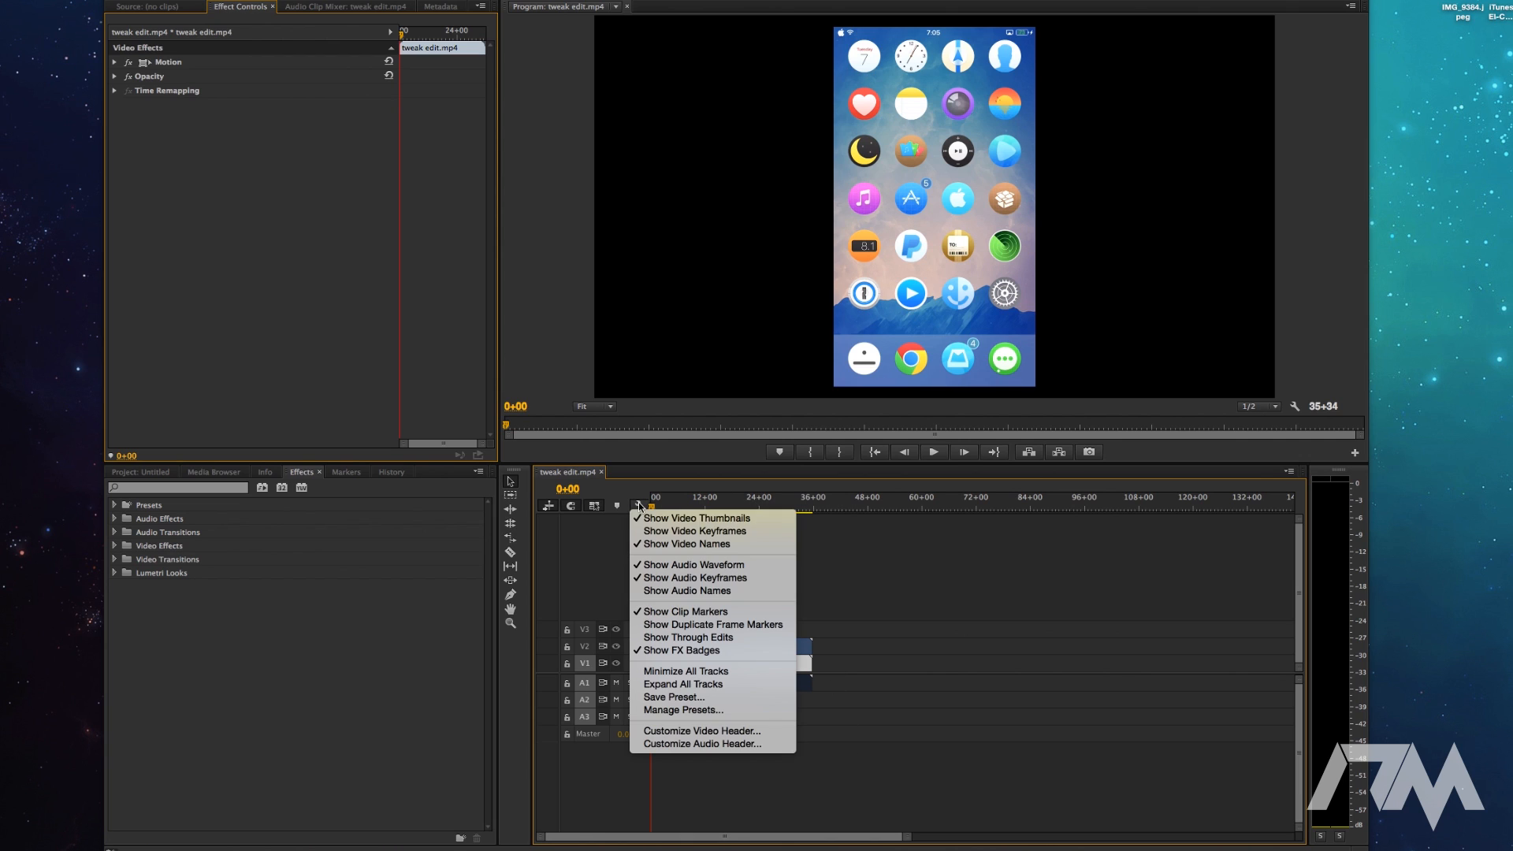
left_click(705, 684)
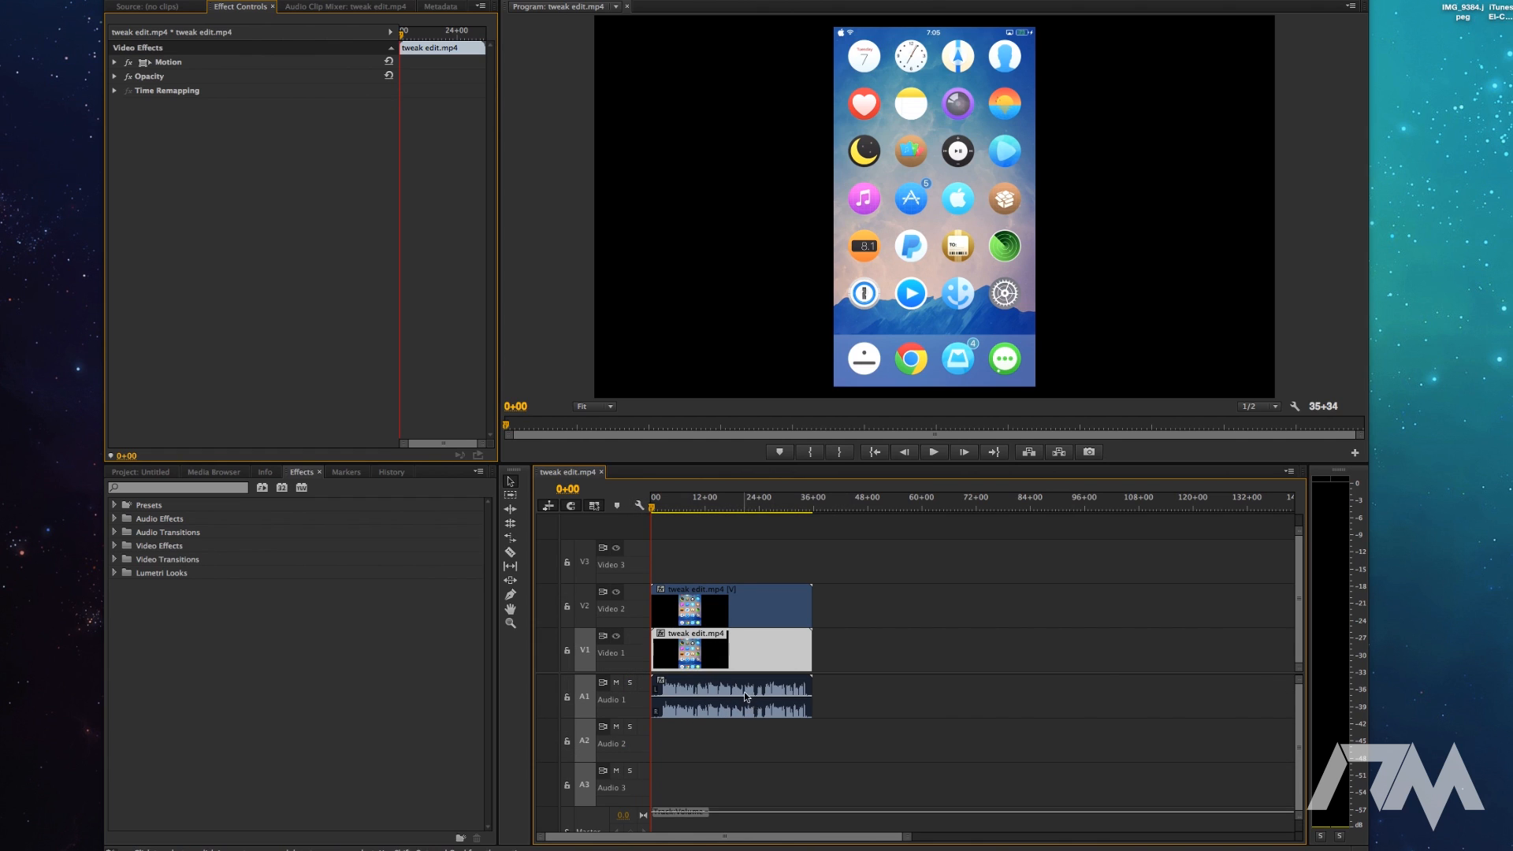
left_click_drag(903, 836, 807, 840)
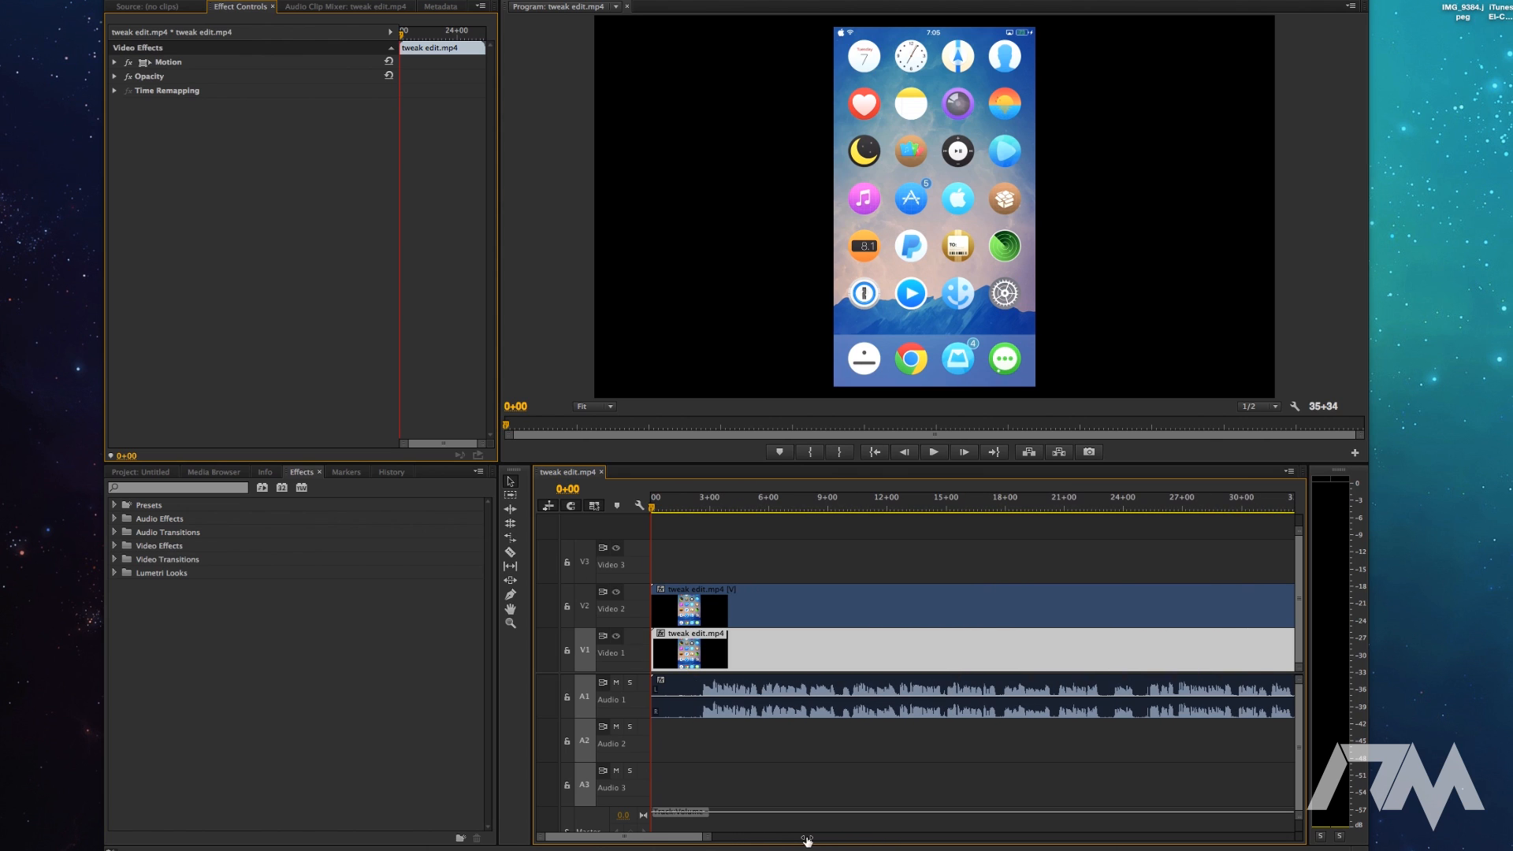
left_click(510, 554)
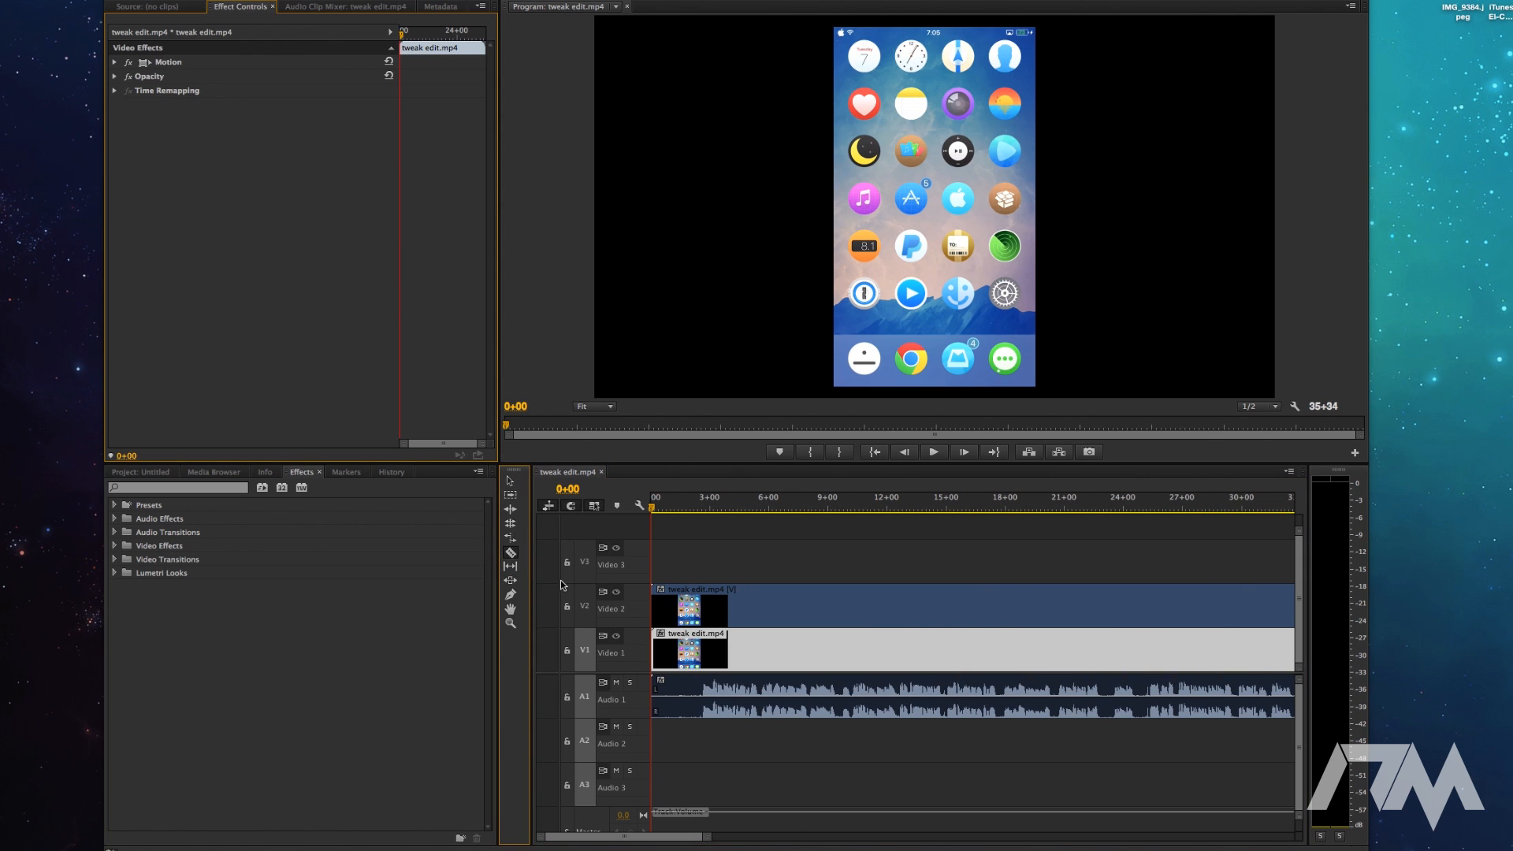
left_click(699, 669)
- Delete the silent opening segments and shift the remaining video and audio clips back to the sequence start
left_click(510, 481)
left_click(677, 613)
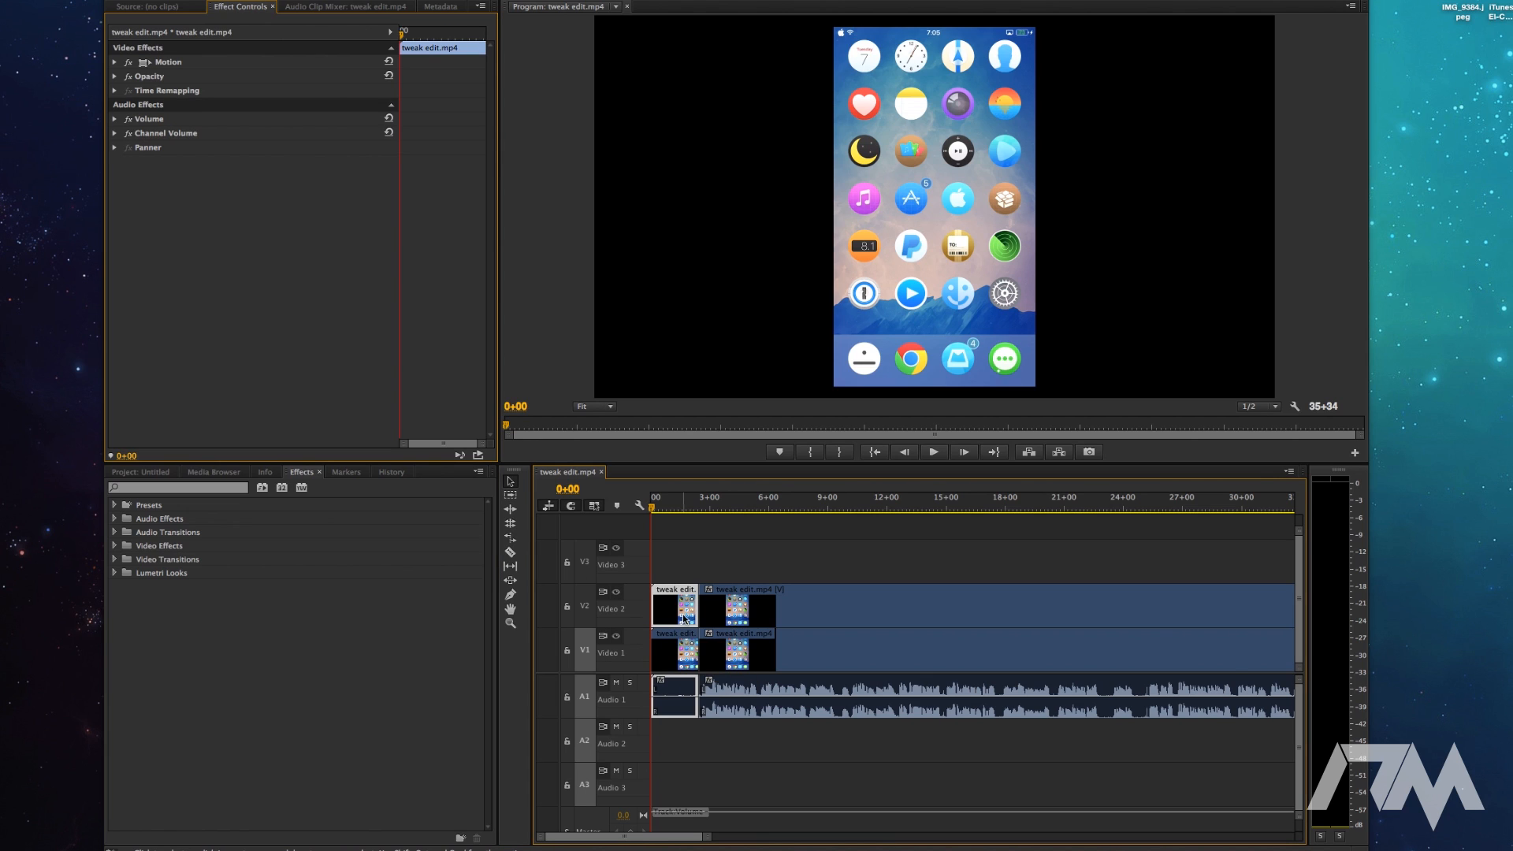
key("Delete")
left_click_drag(685, 695, 761, 617)
left_click(824, 555)
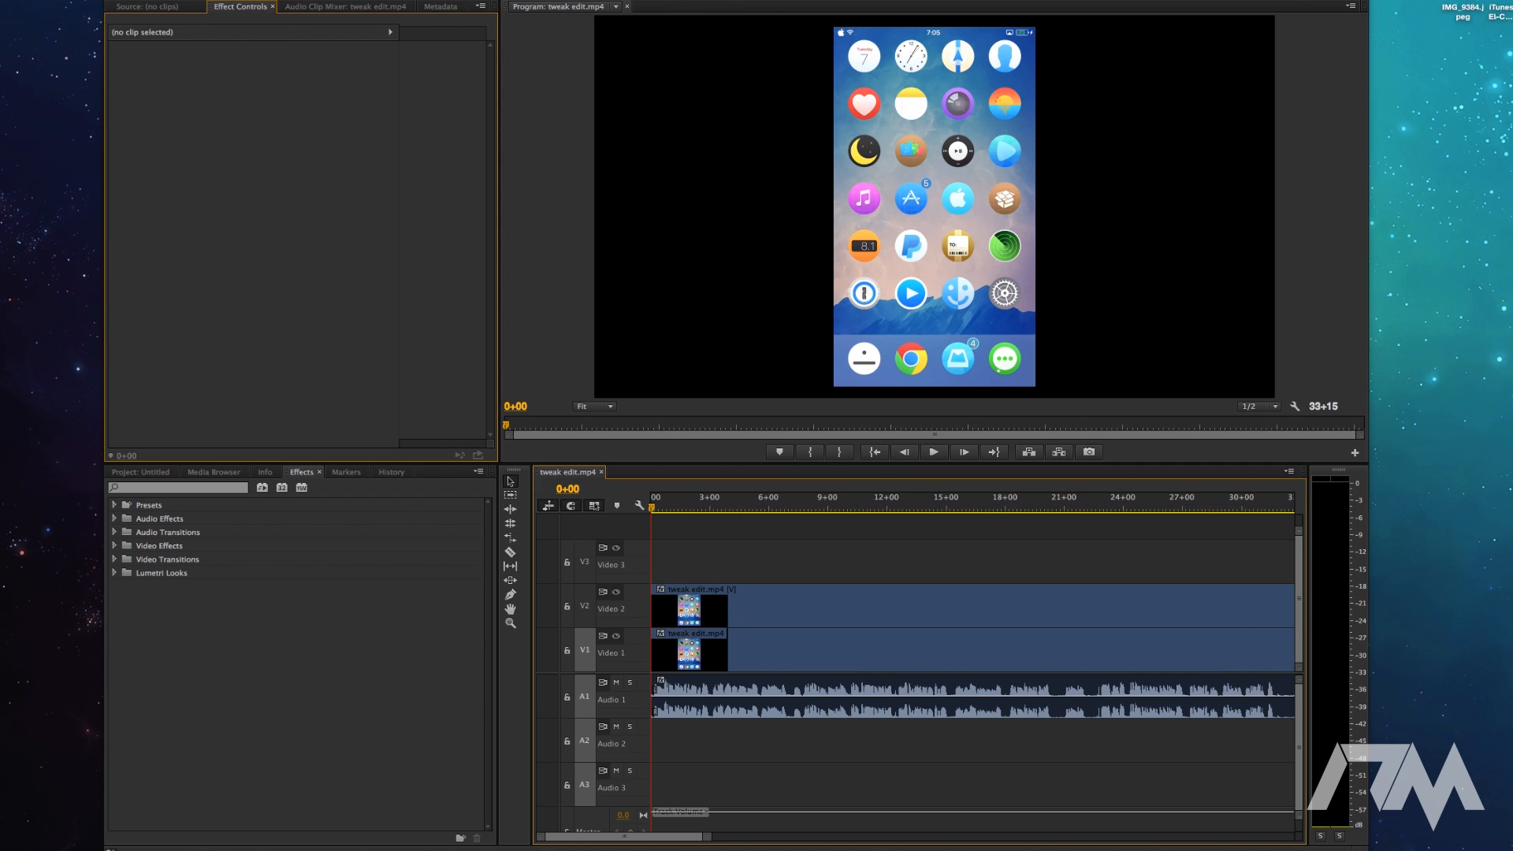
- Add iphone 6 overlay 2.0.png to V3 at the sequence start and extend it to about 10 seconds
left_click_drag(1198, 658, 1416, 357)
left_click_drag(1422, 362, 652, 572)
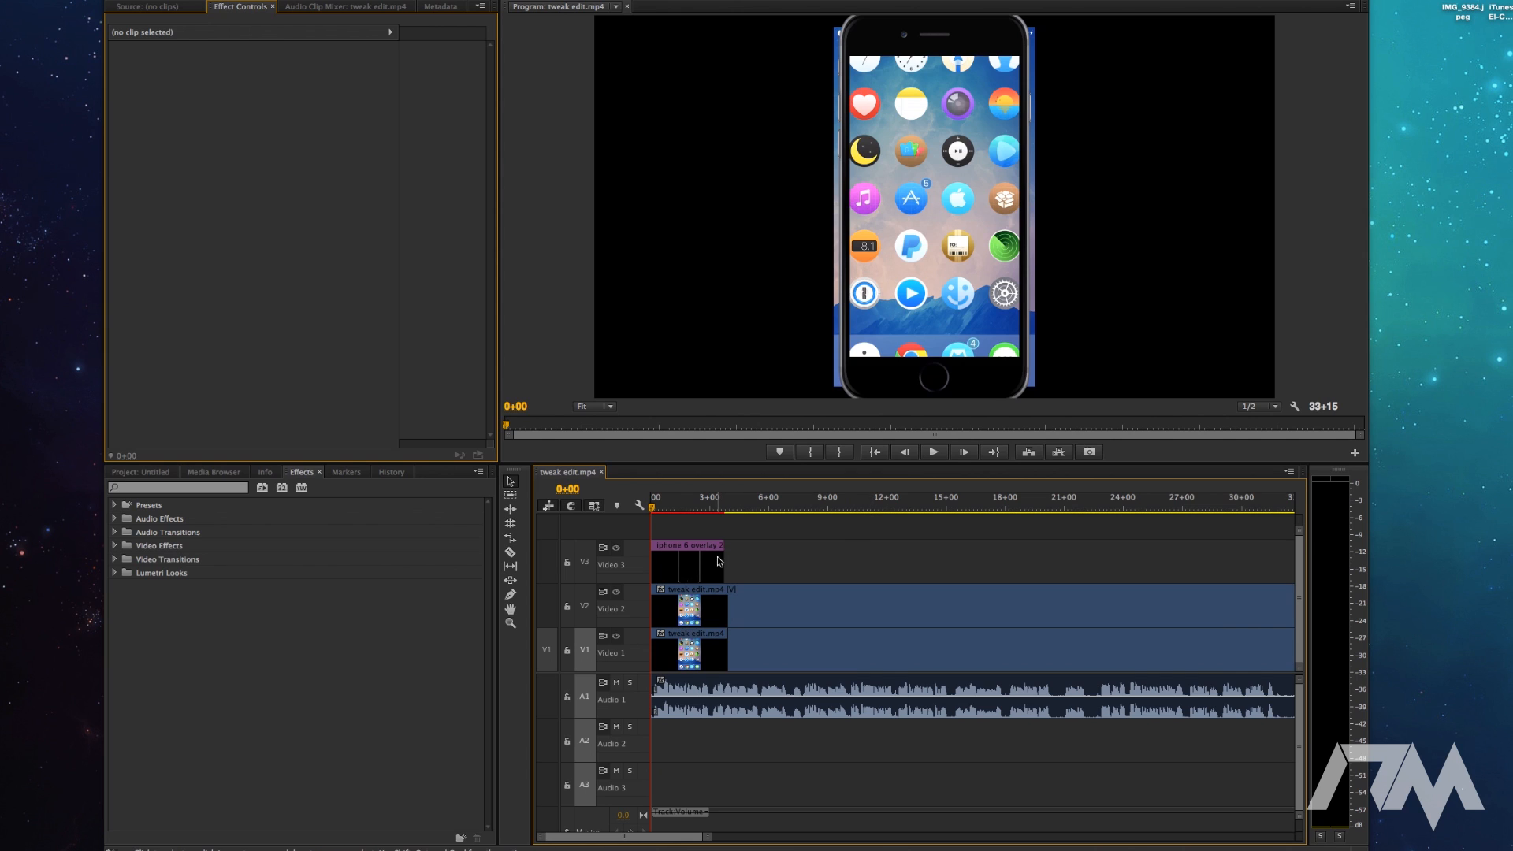
left_click_drag(724, 561, 844, 563)
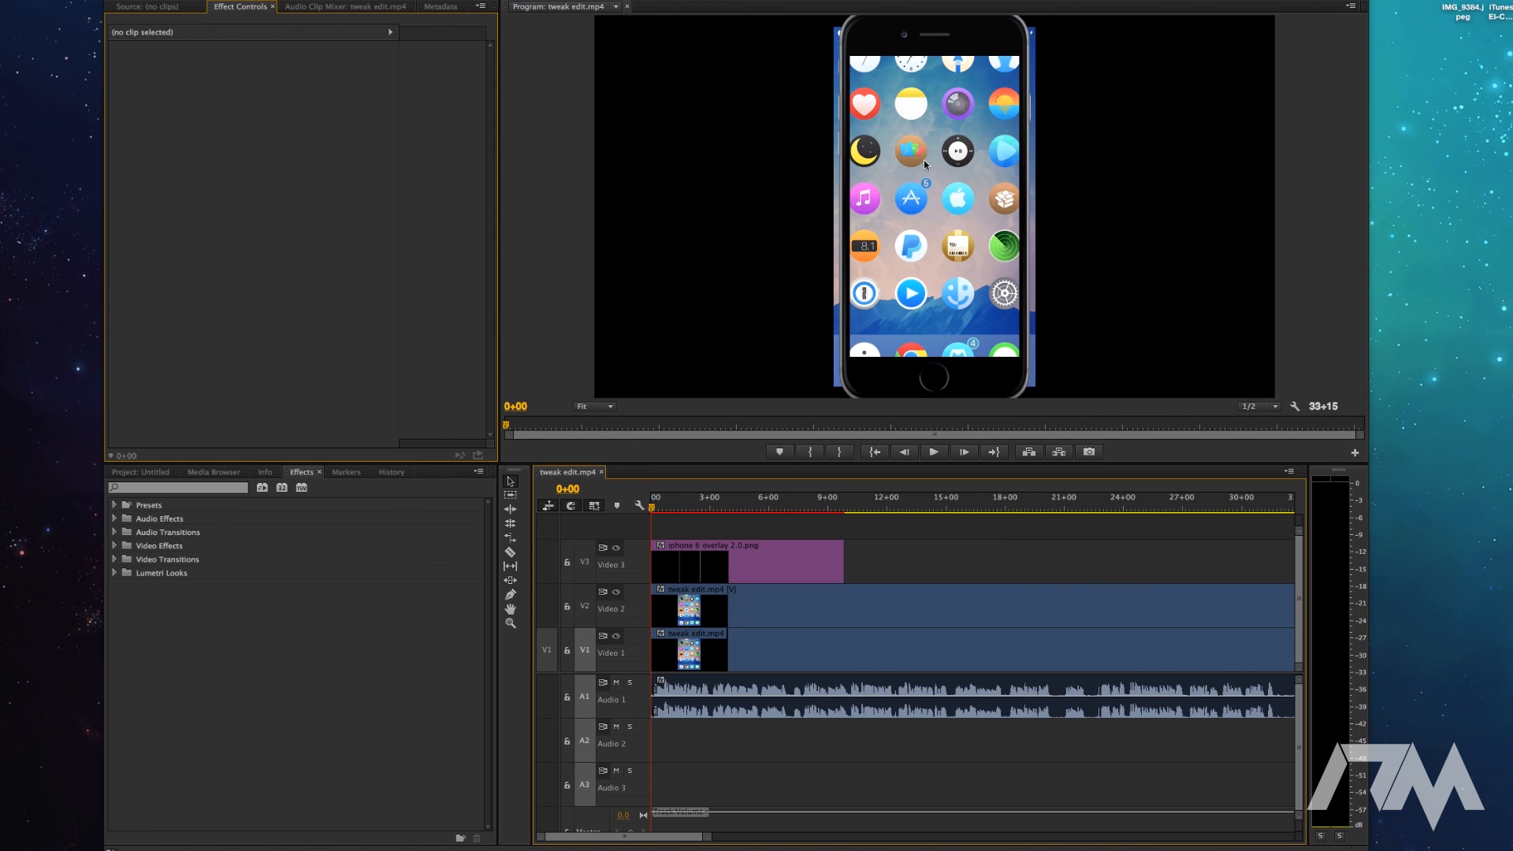
- Set the V2 clip's Motion scale to 84 so the recording fits the phone overlay's screen
left_click(731, 615)
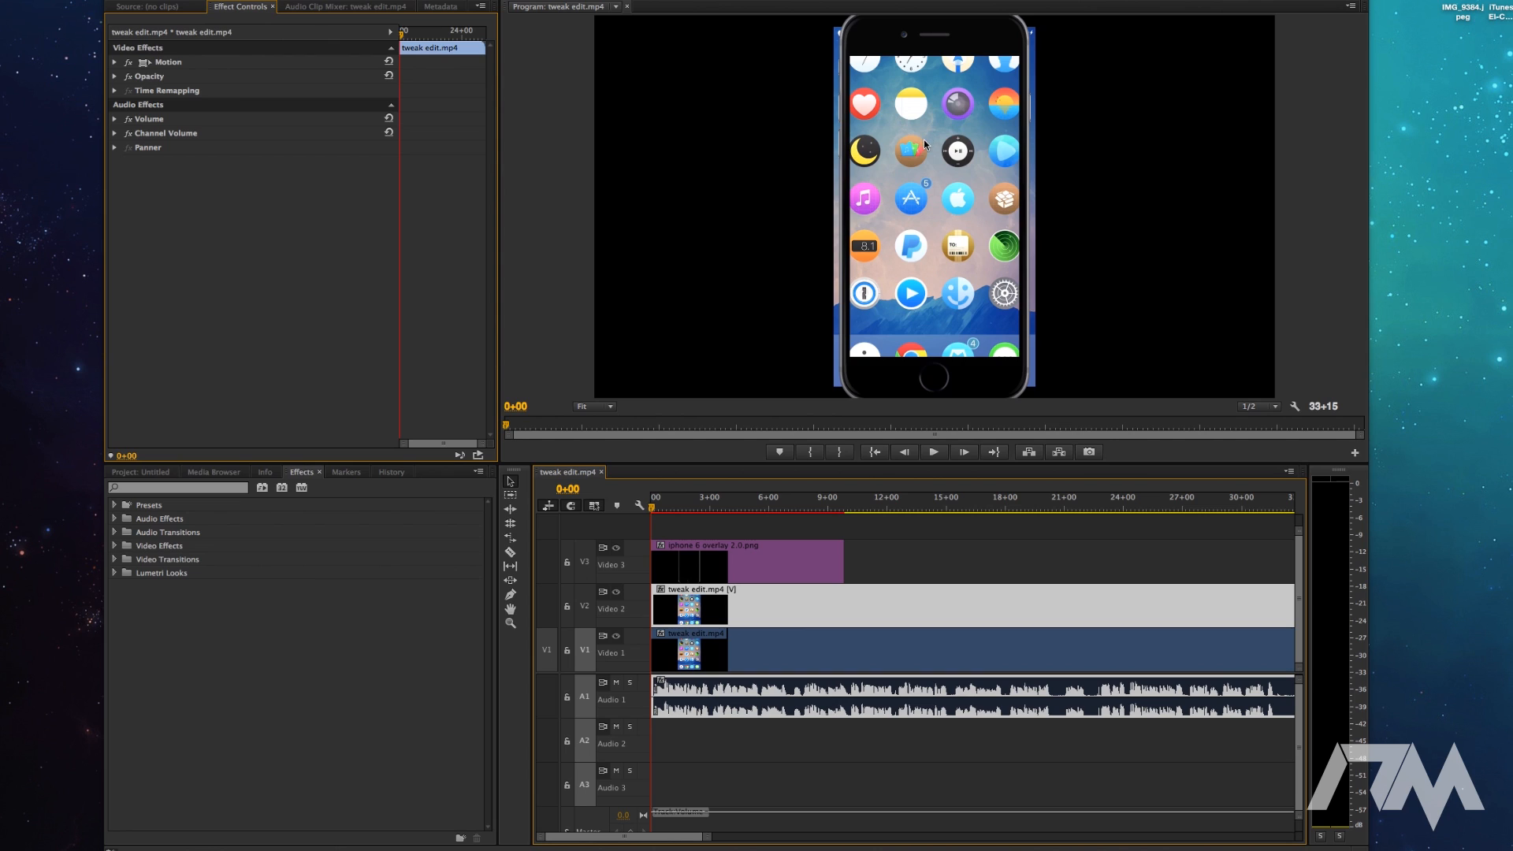
left_click(114, 63)
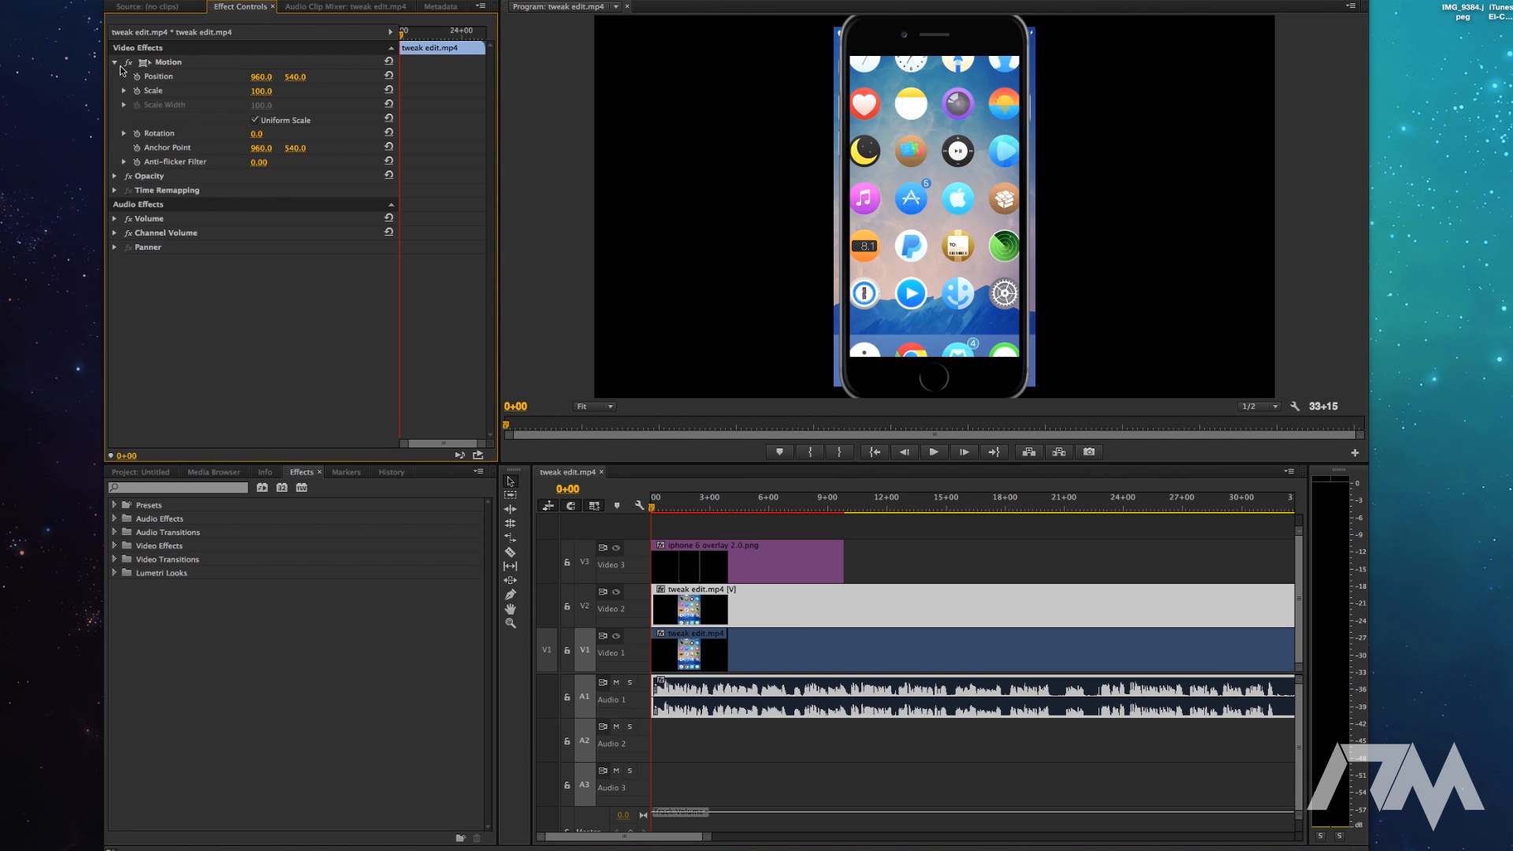
left_click(261, 91)
type("84")
key("Return")
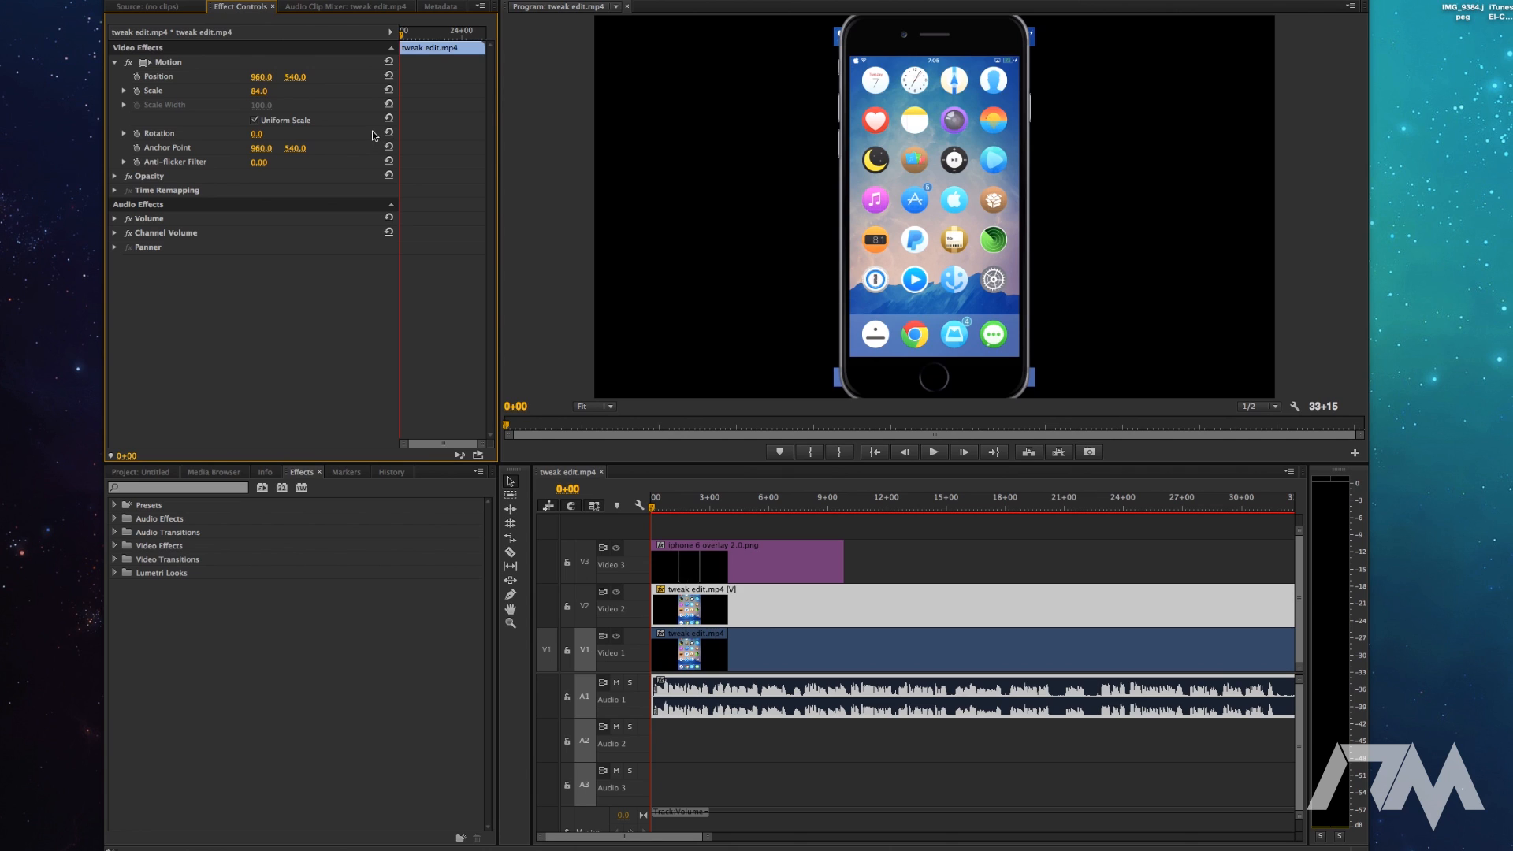
- Apply the Crop effect to the V2 clip and set its Left and Right crop to 34%
left_click(115, 546)
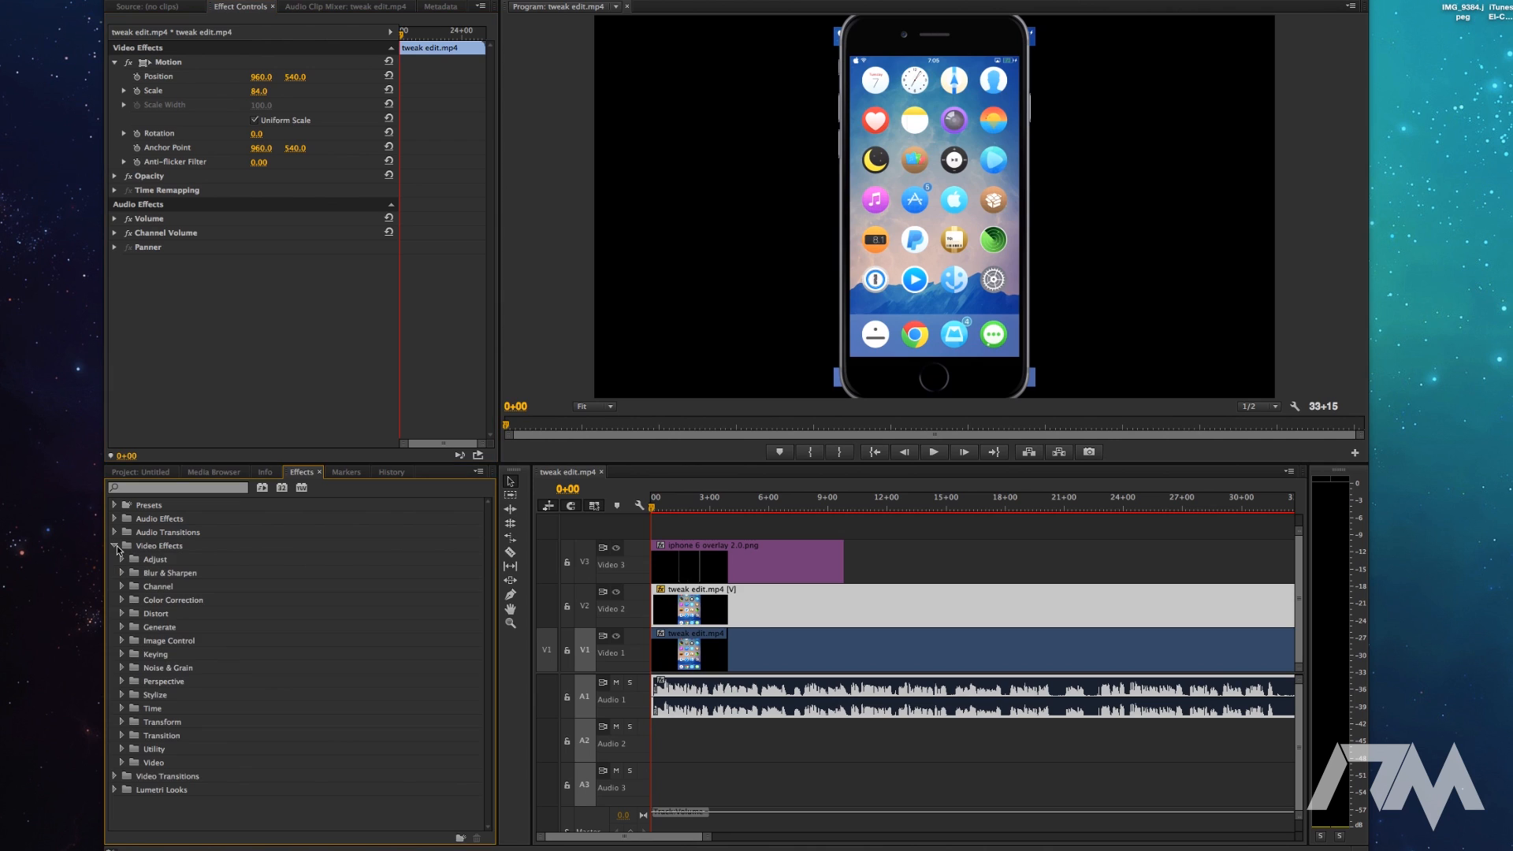
left_click(124, 722)
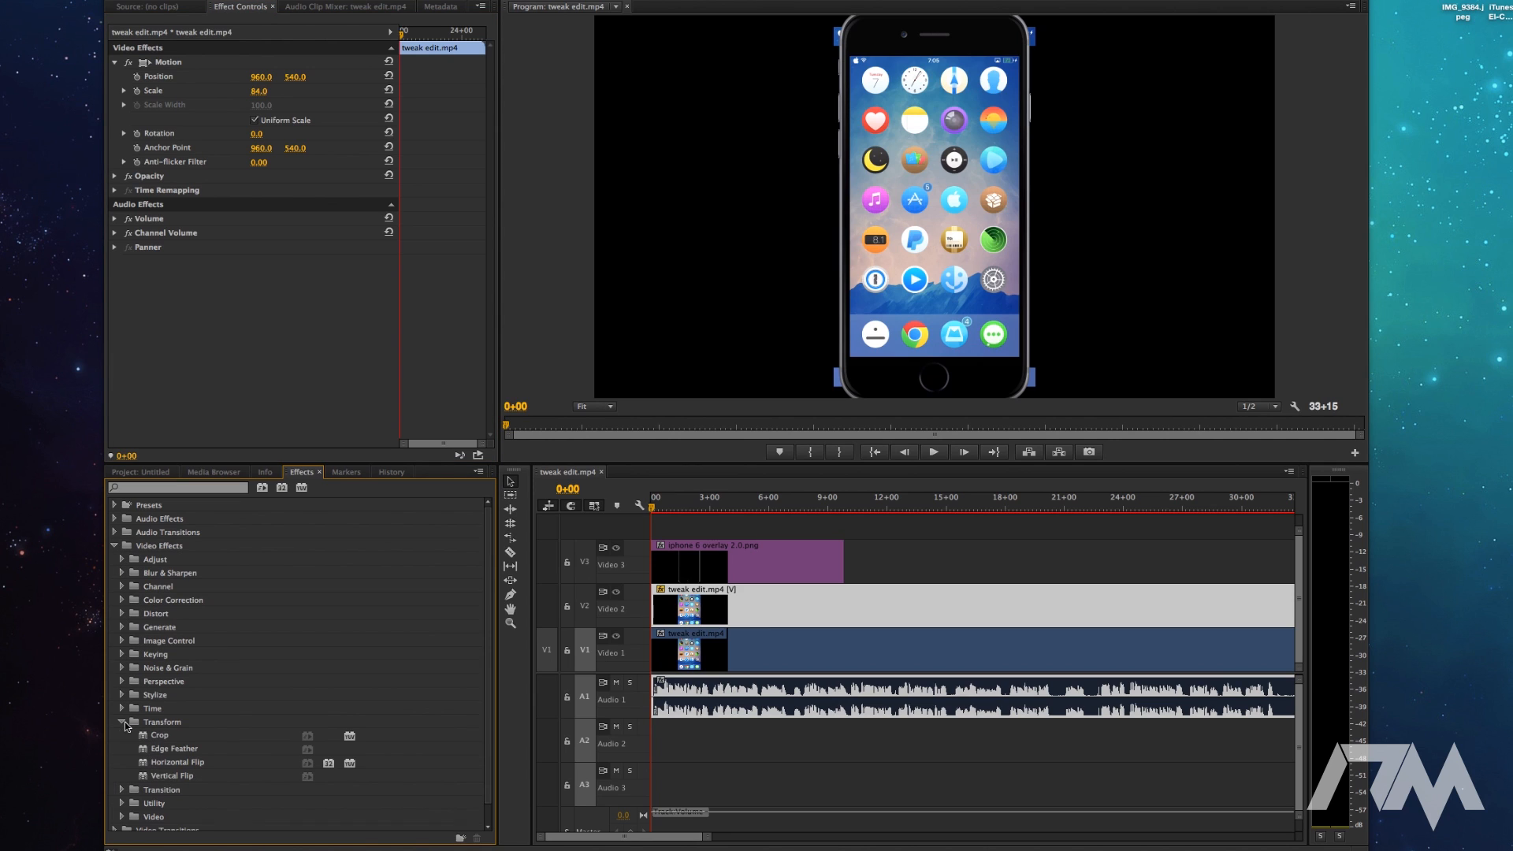
left_click_drag(144, 738, 758, 603)
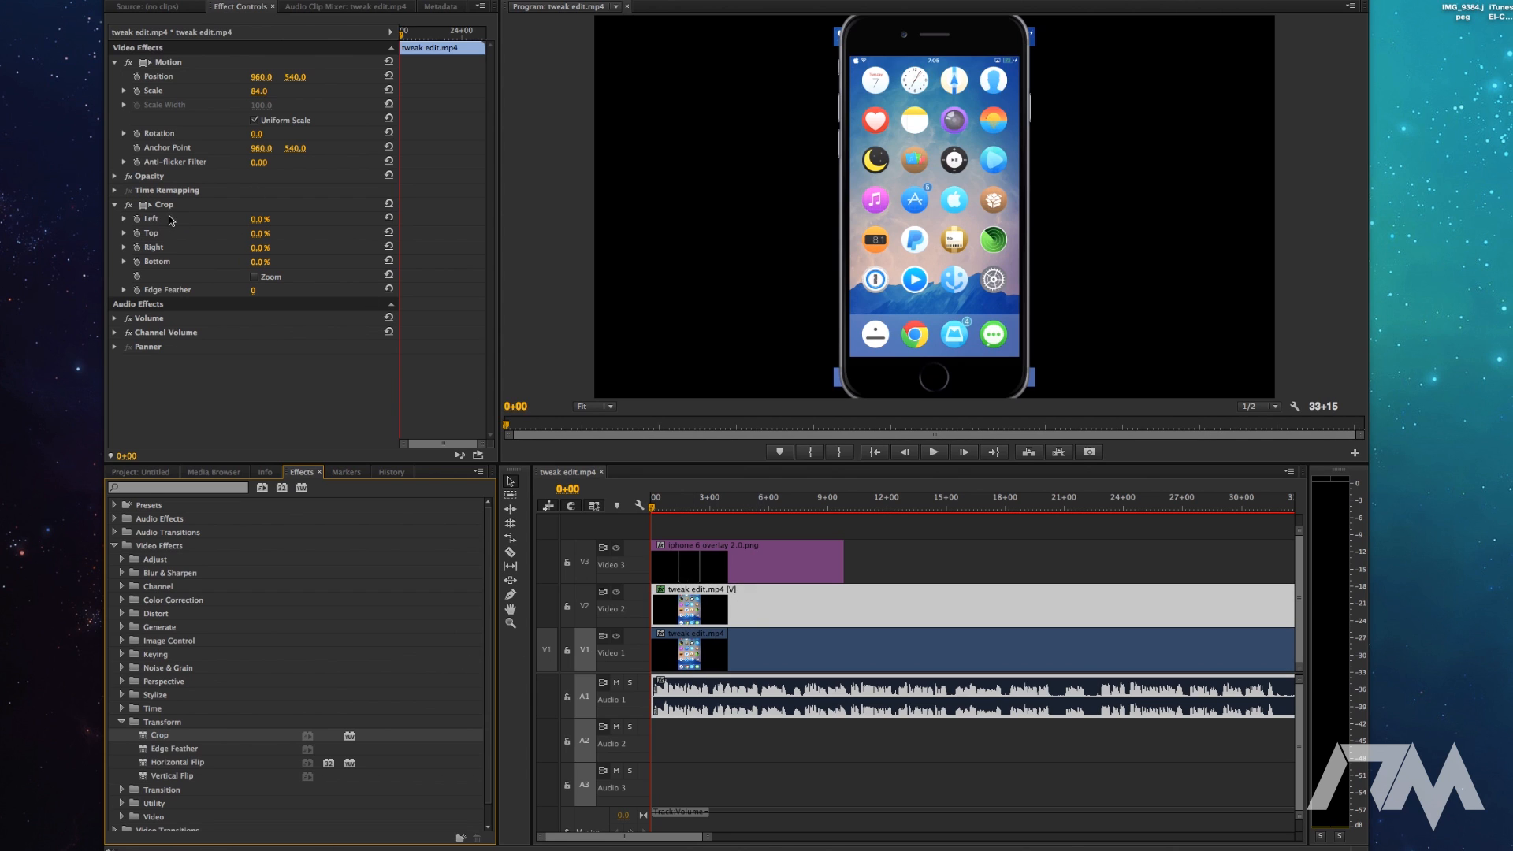
left_click(258, 219)
type("5")
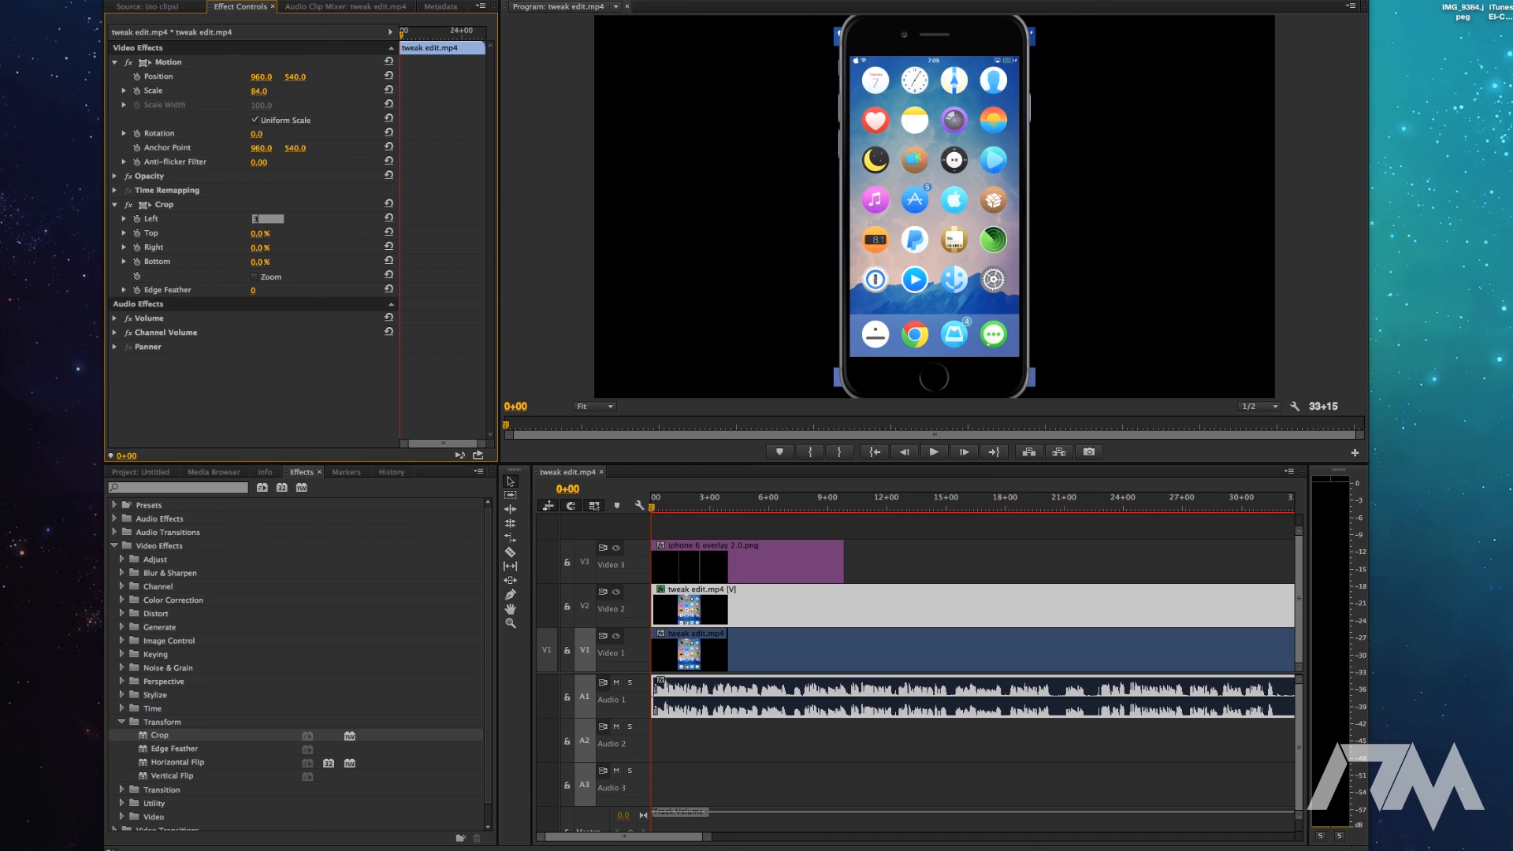
type("4")
key("Return")
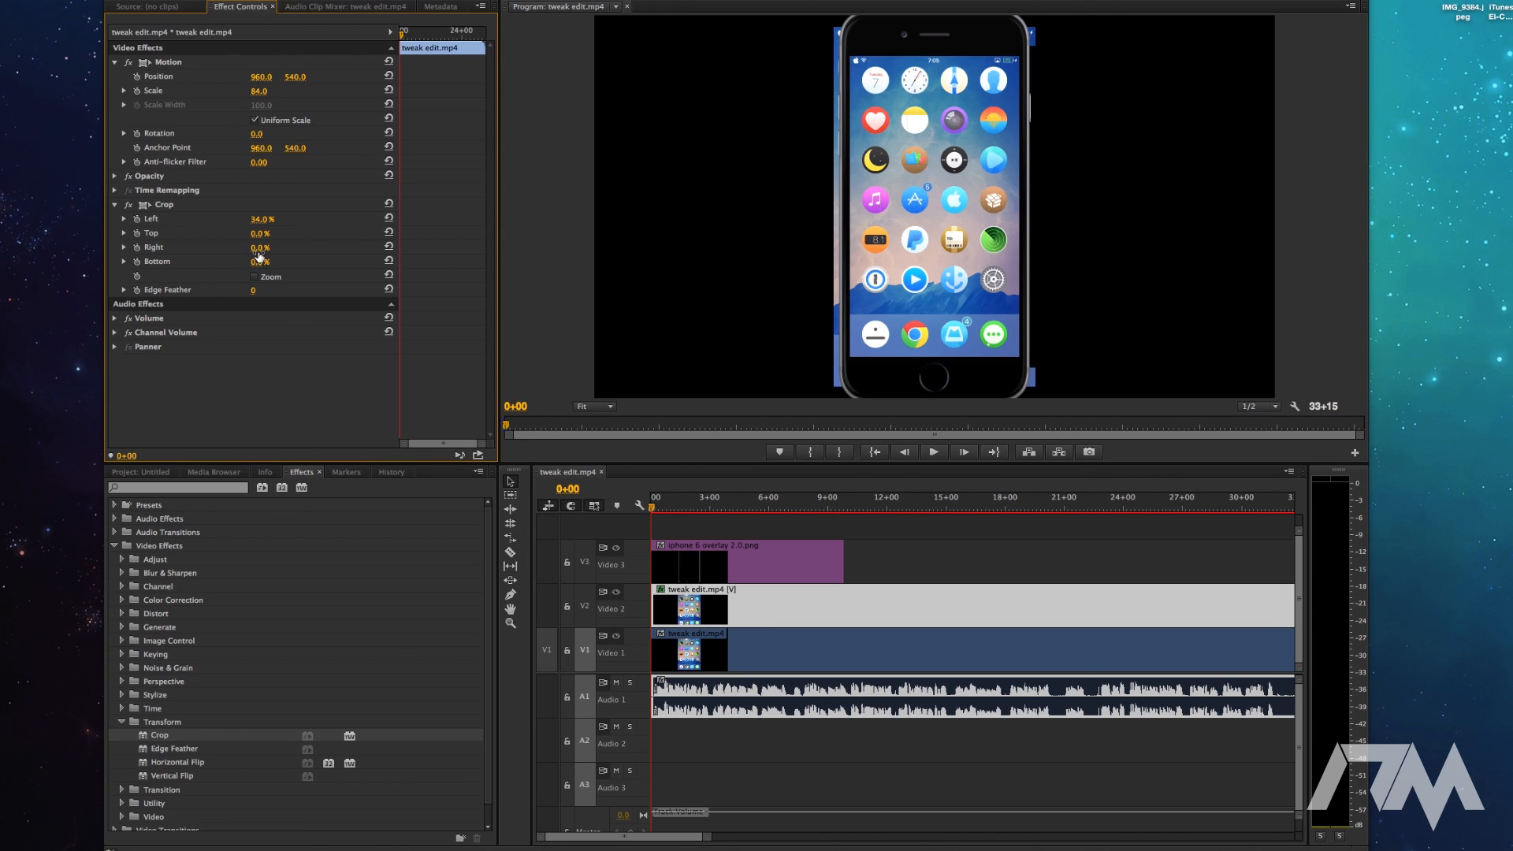
left_click(259, 249)
type("34")
key("Return")
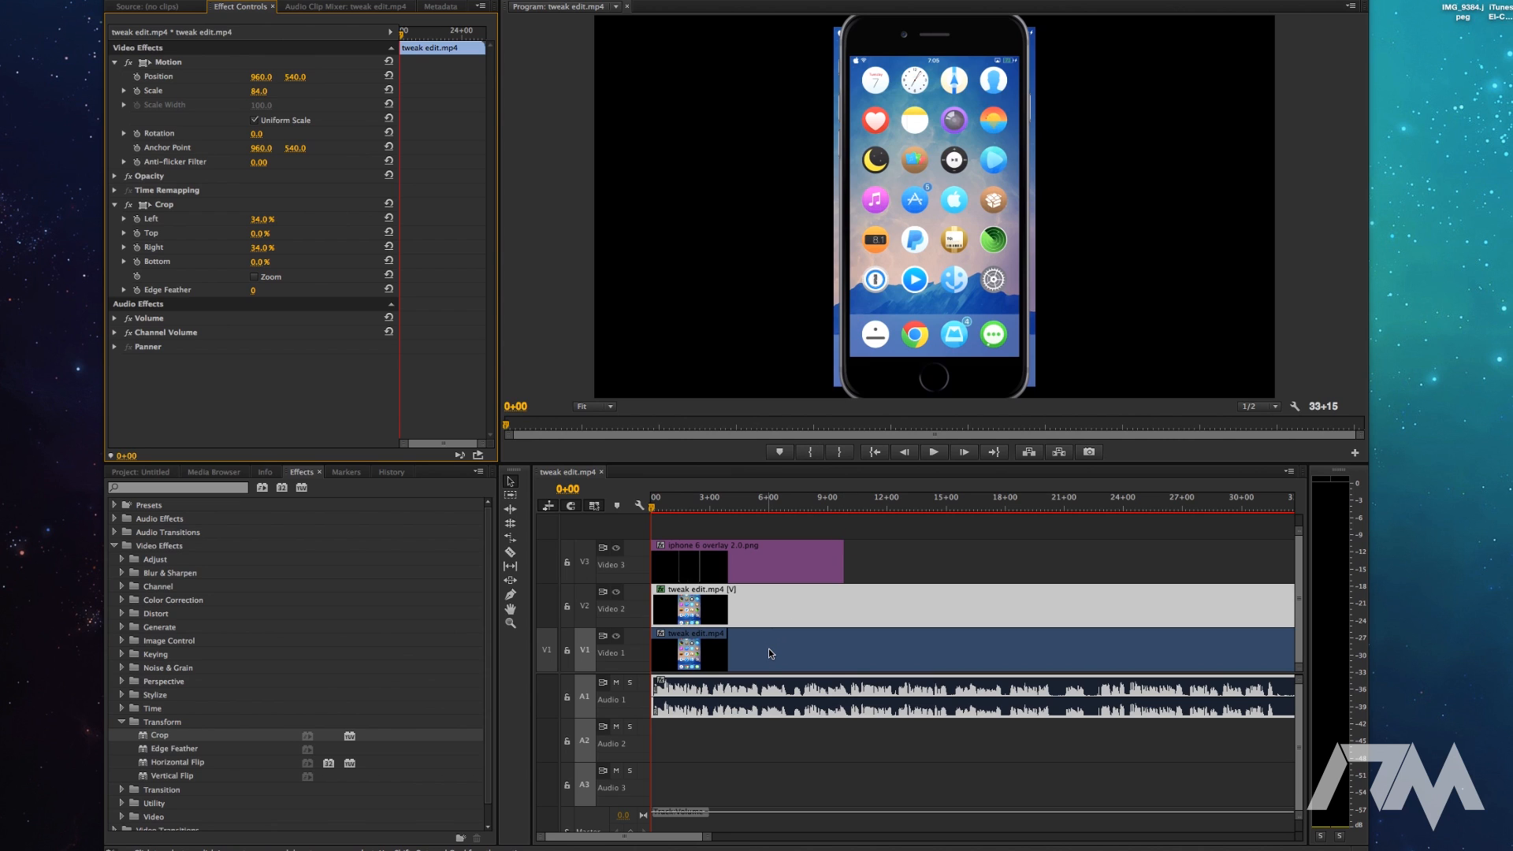
- Set the V1 background clip's Motion scale to 346 so it fills the frame behind the phone
left_click(823, 622)
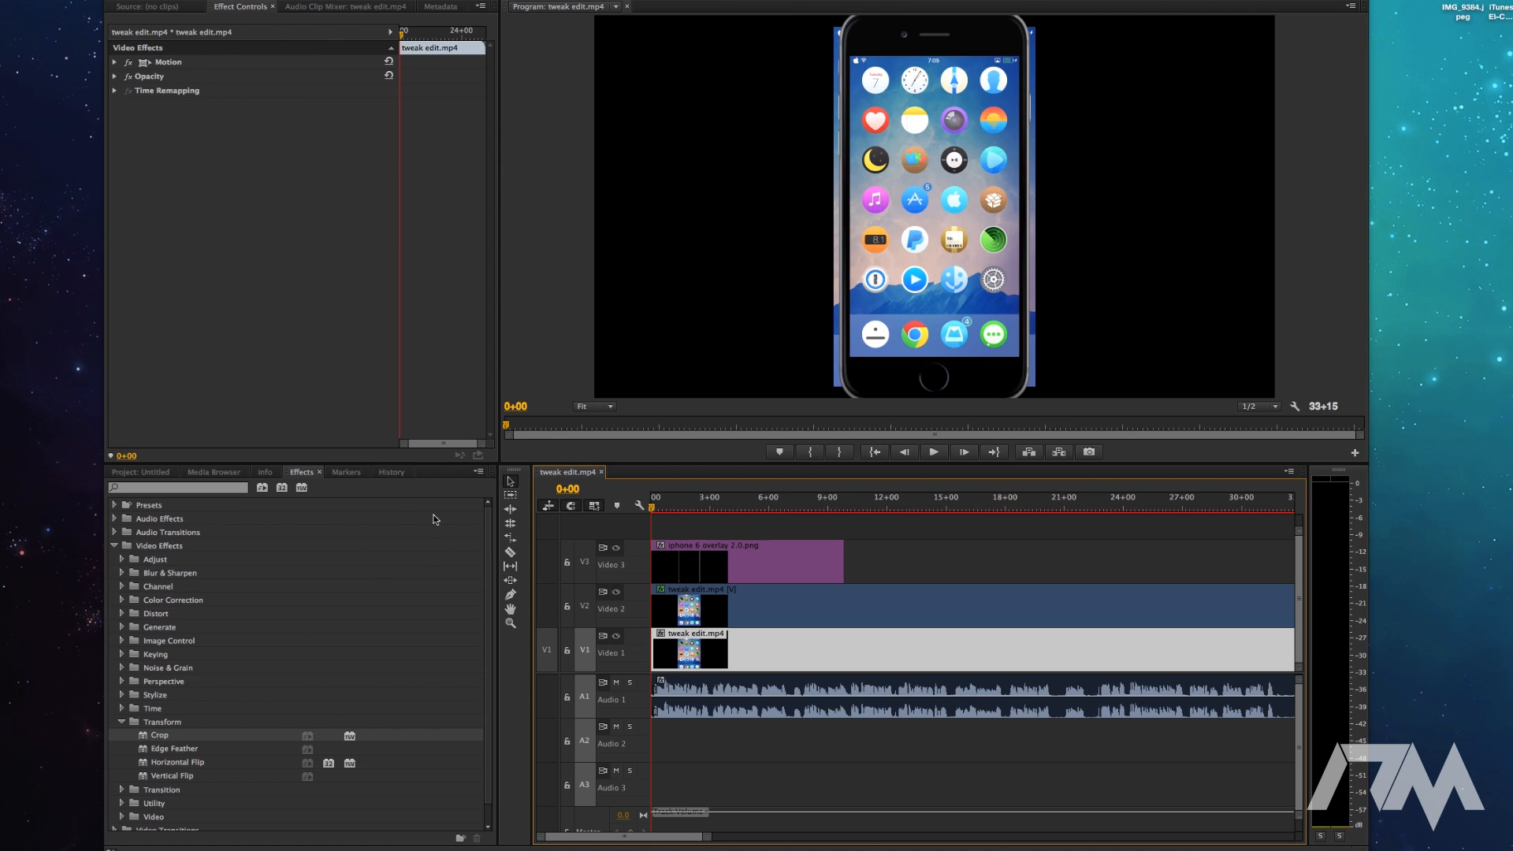
left_click(115, 62)
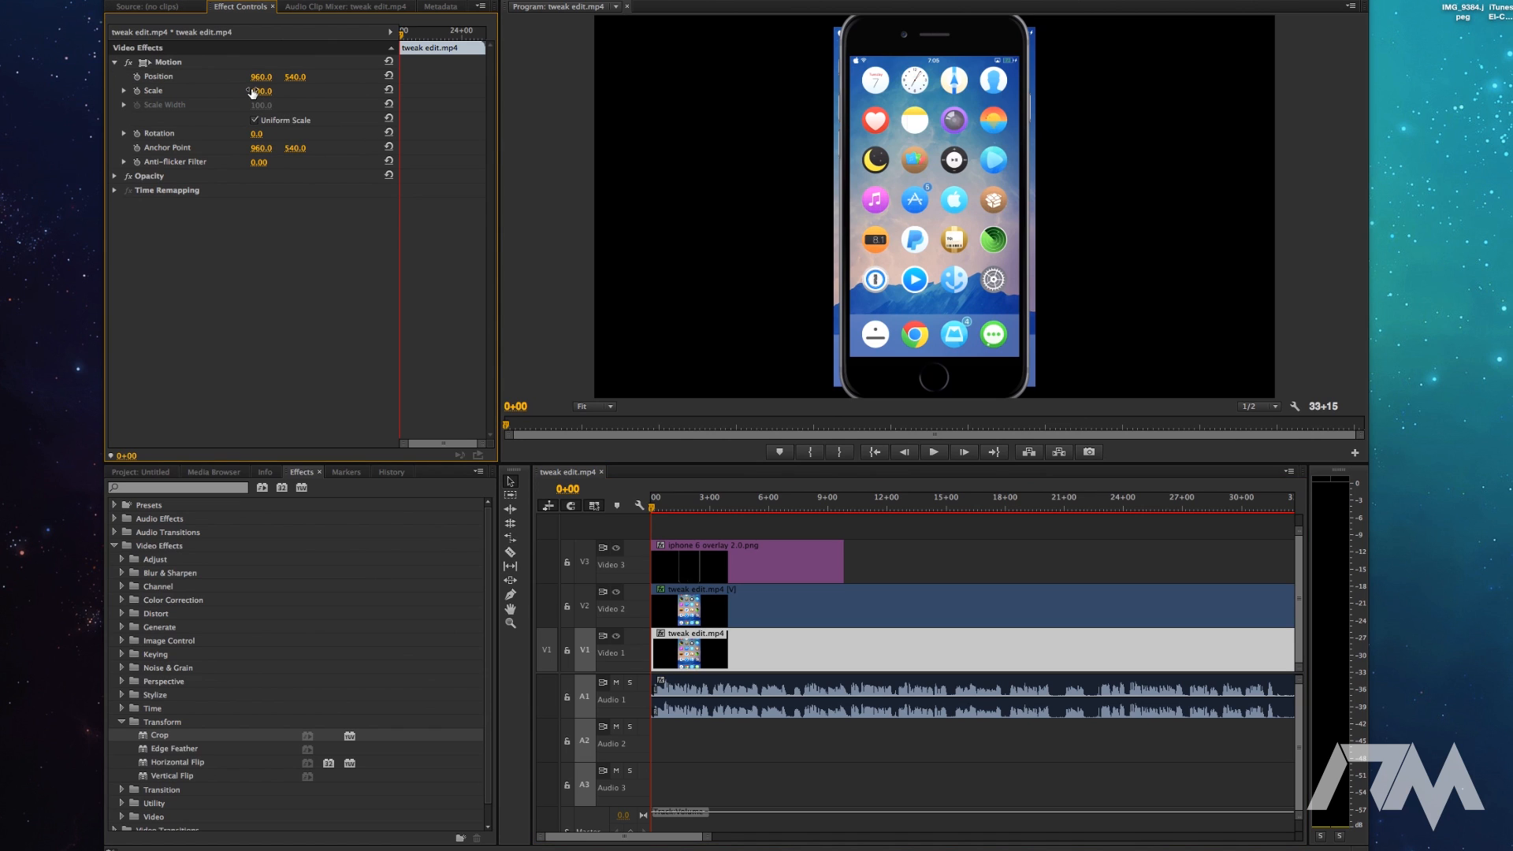
left_click_drag(260, 90, 456, 90)
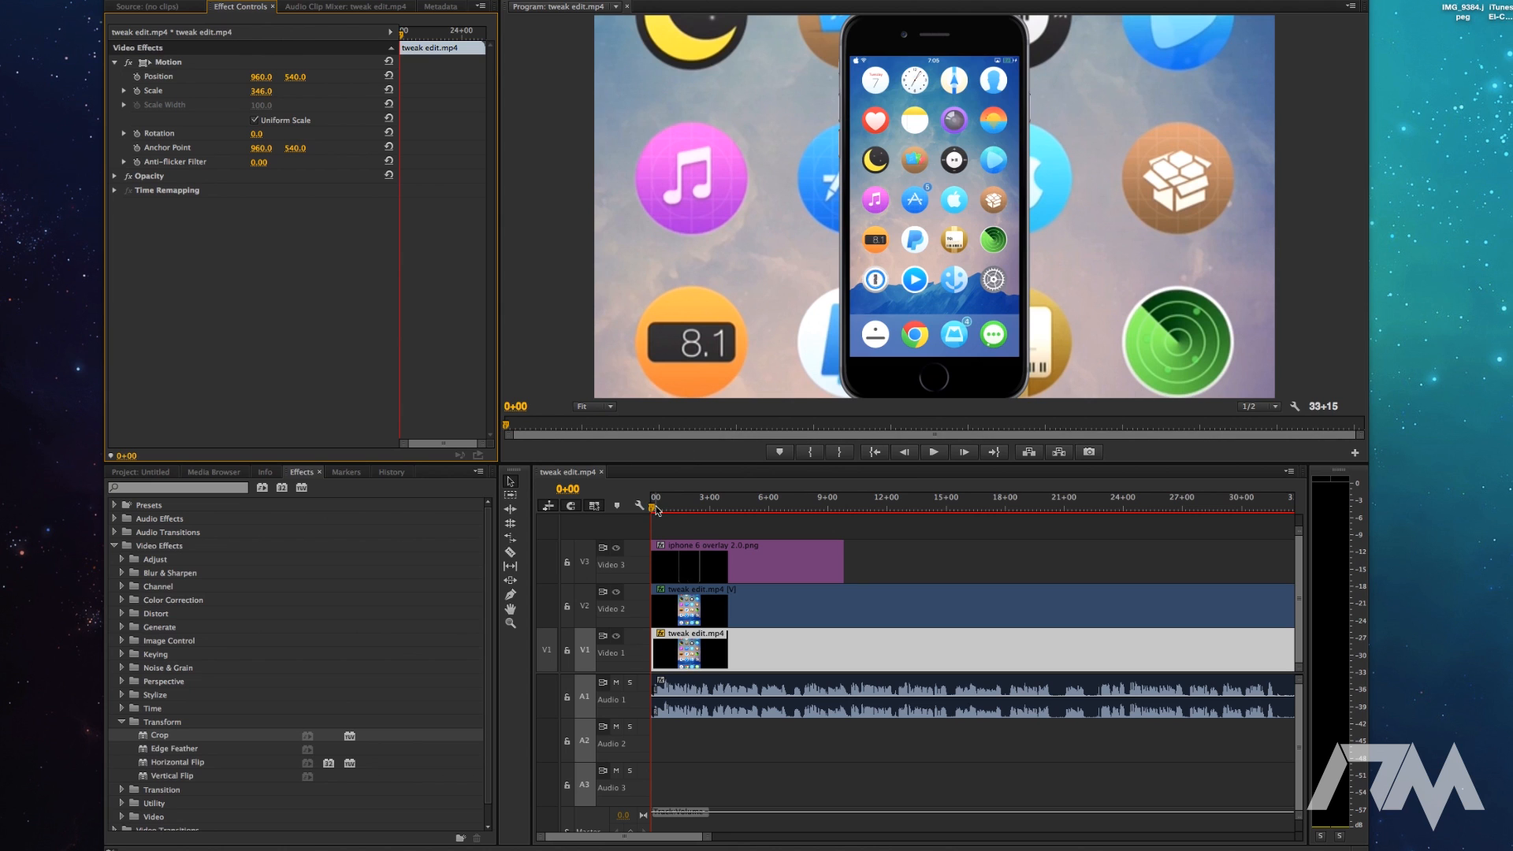
- Extend the iPhone overlay on V3 to the end of the video clips and return the playhead to the start
left_click_drag(652, 511, 699, 509)
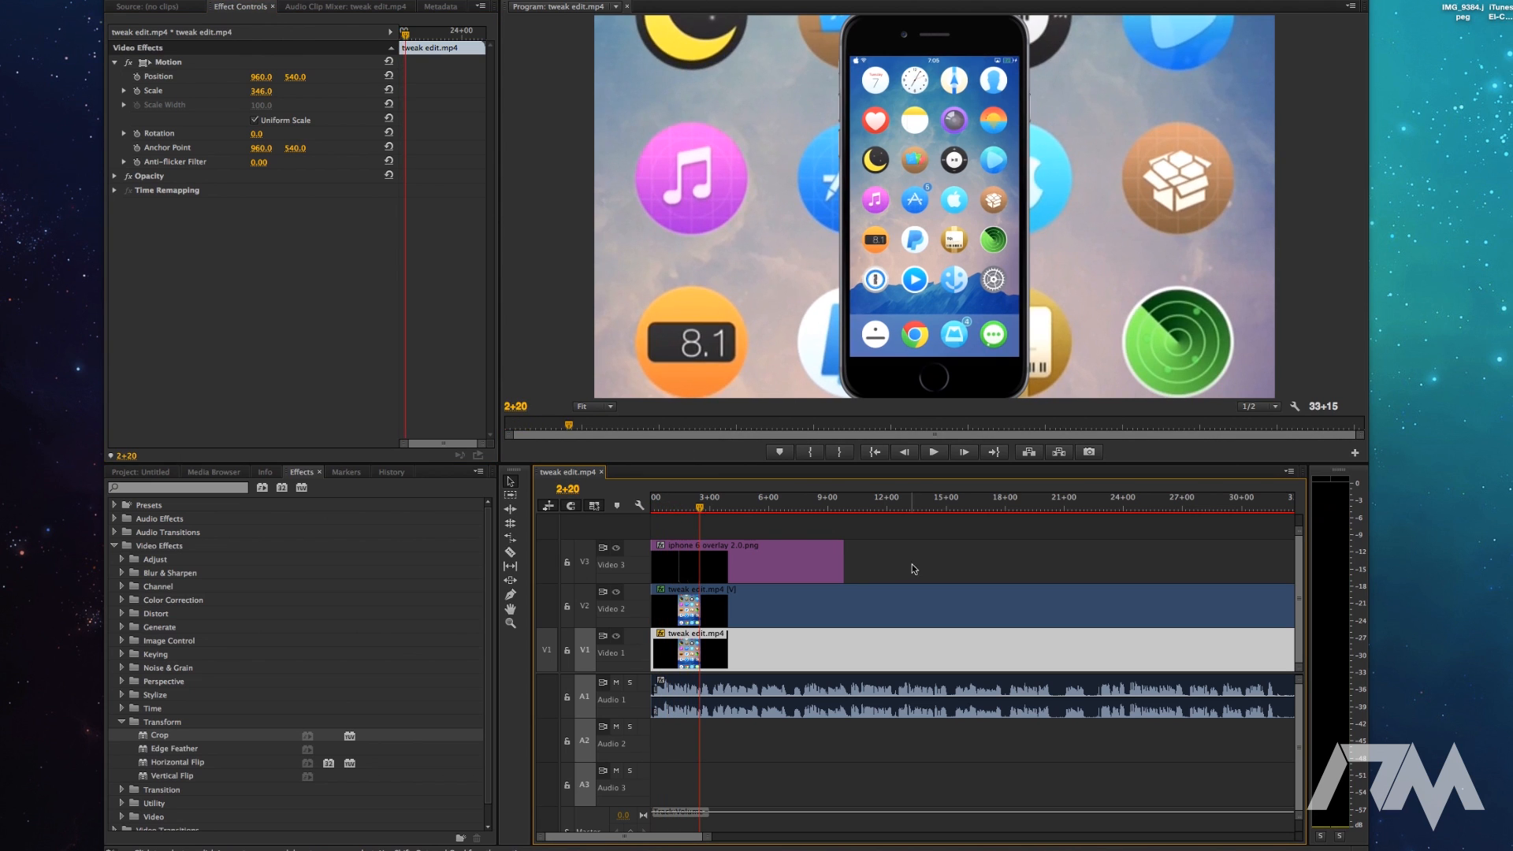
left_click_drag(842, 558, 1095, 560)
left_click_drag(707, 839, 791, 837)
left_click_drag(862, 558, 958, 557)
mouse_move(673, 509)
left_mouse_down()
mouse_move(737, 510)
mouse_move(644, 516)
left_mouse_up()
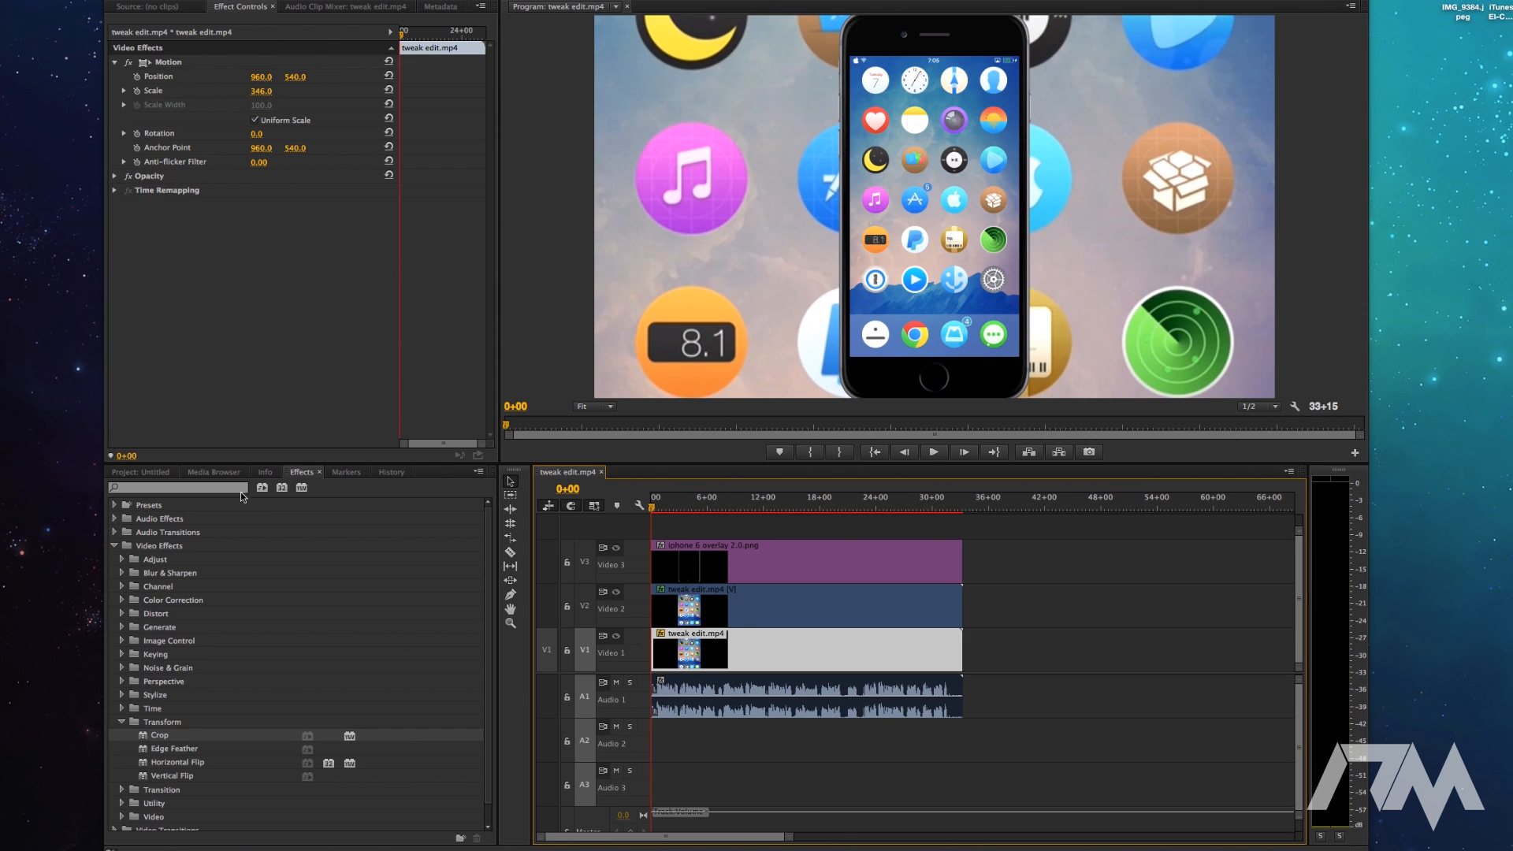
- Apply Gaussian Blur to the V1 background clip with a Blurriness of 30
left_click(122, 723)
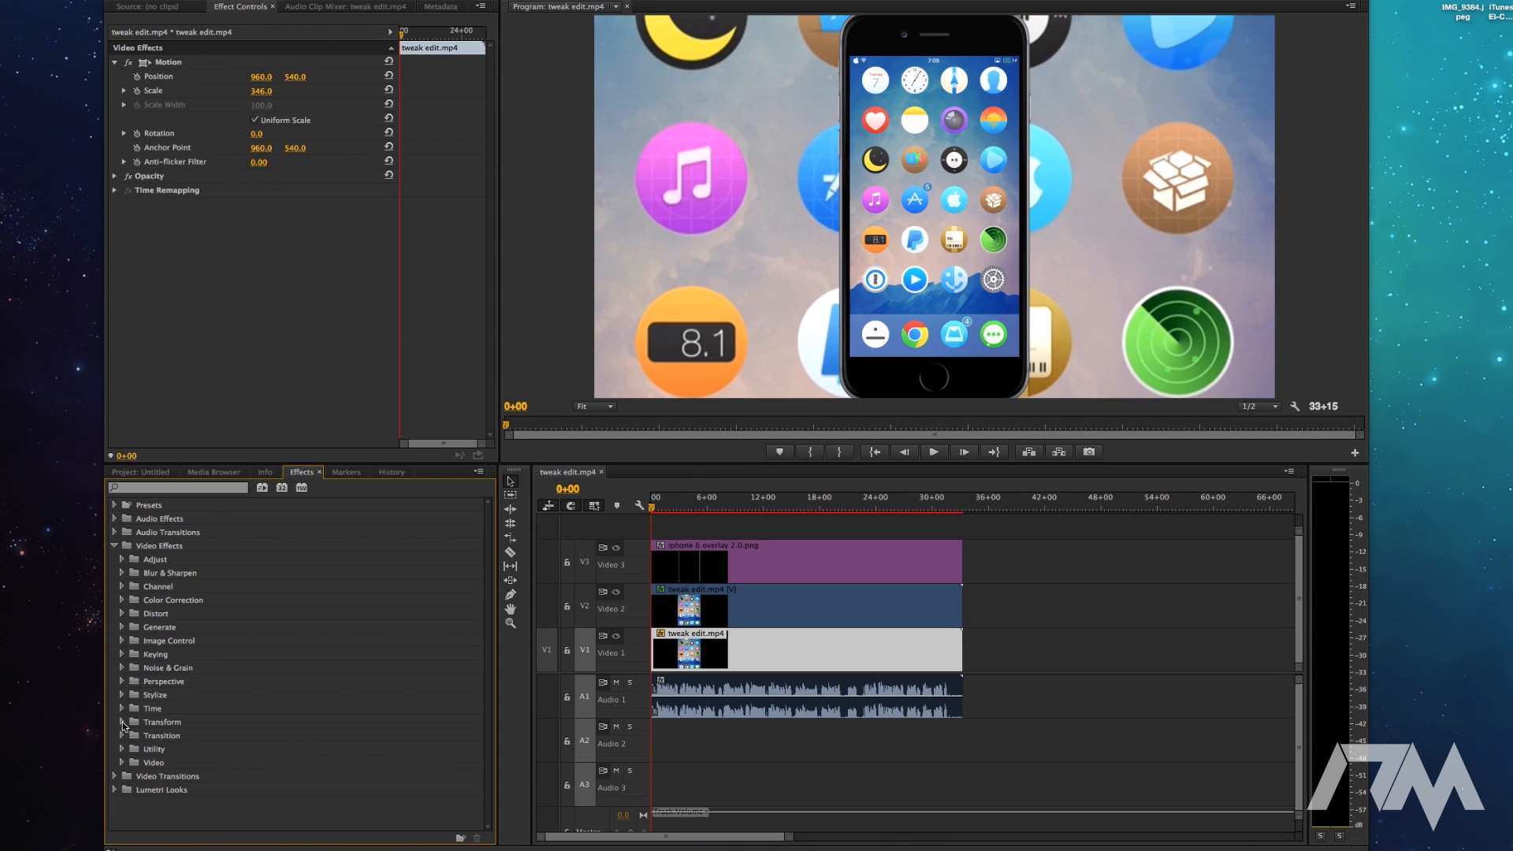
left_click(121, 571)
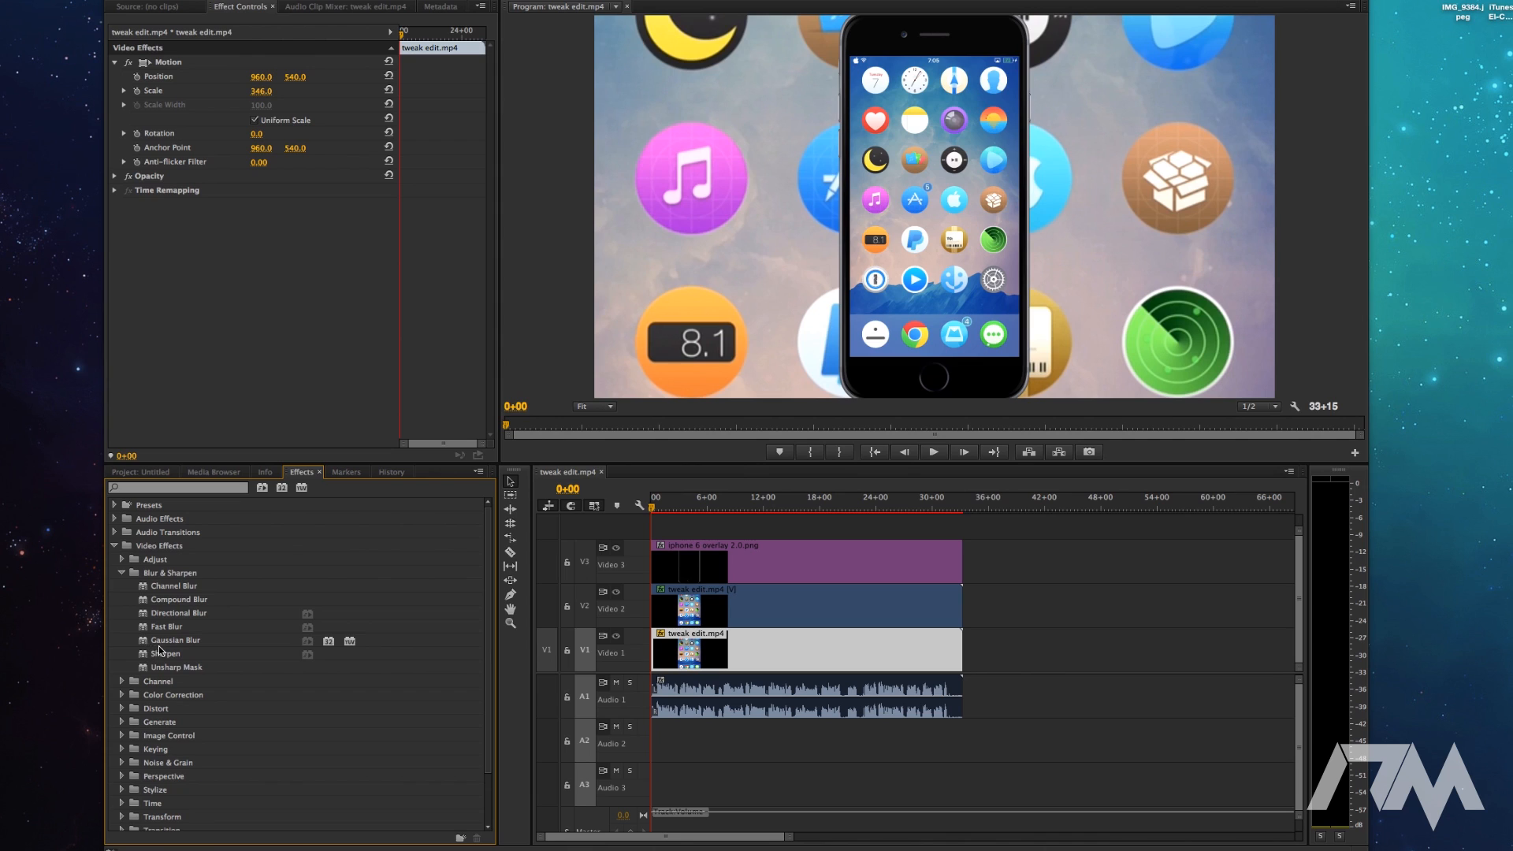
left_click_drag(149, 645, 733, 652)
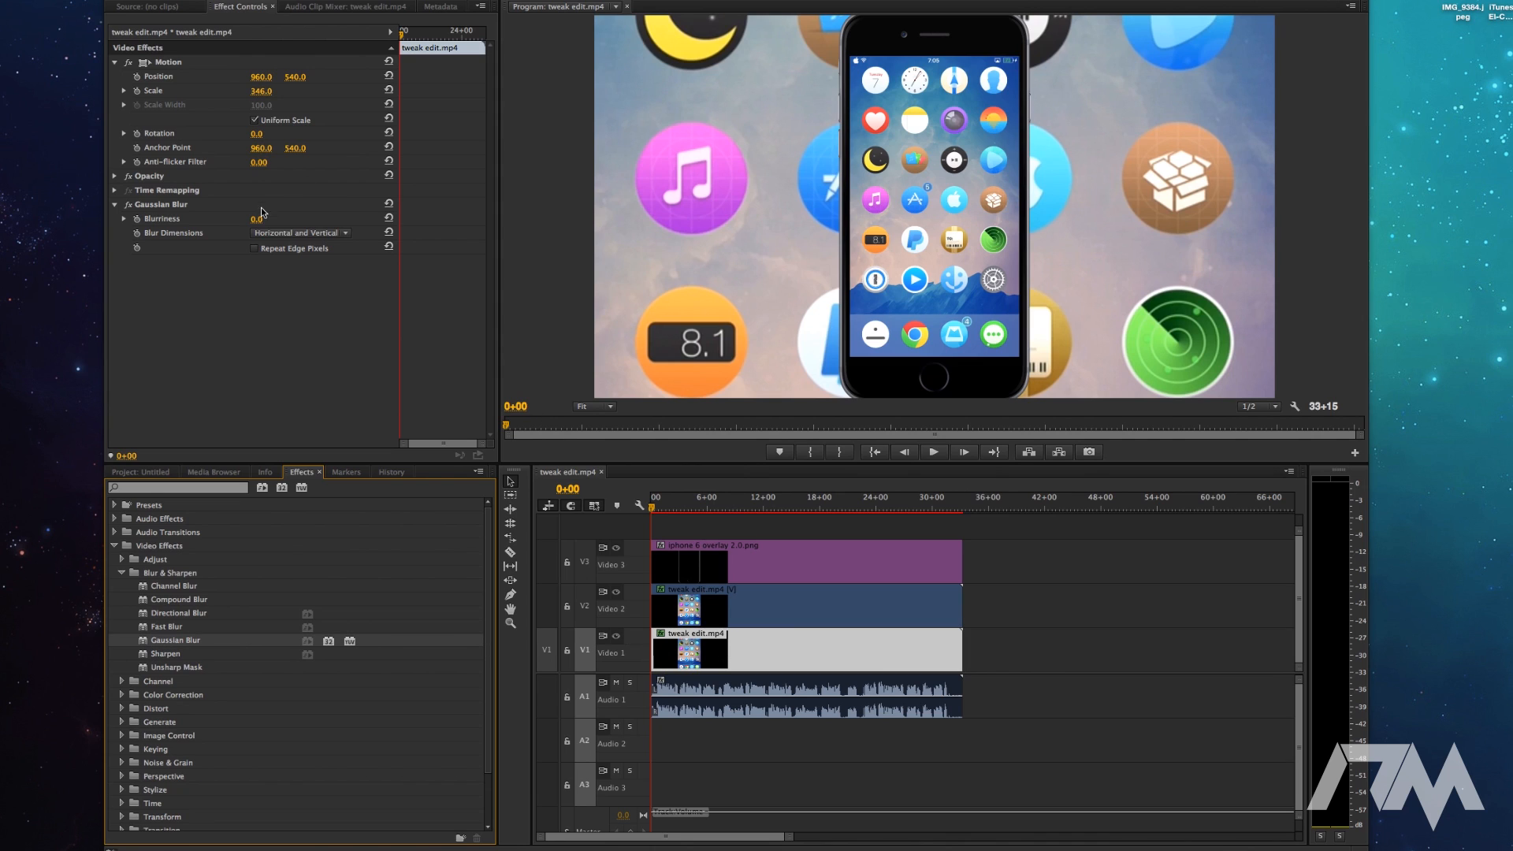
left_click_drag(257, 219, 274, 220)
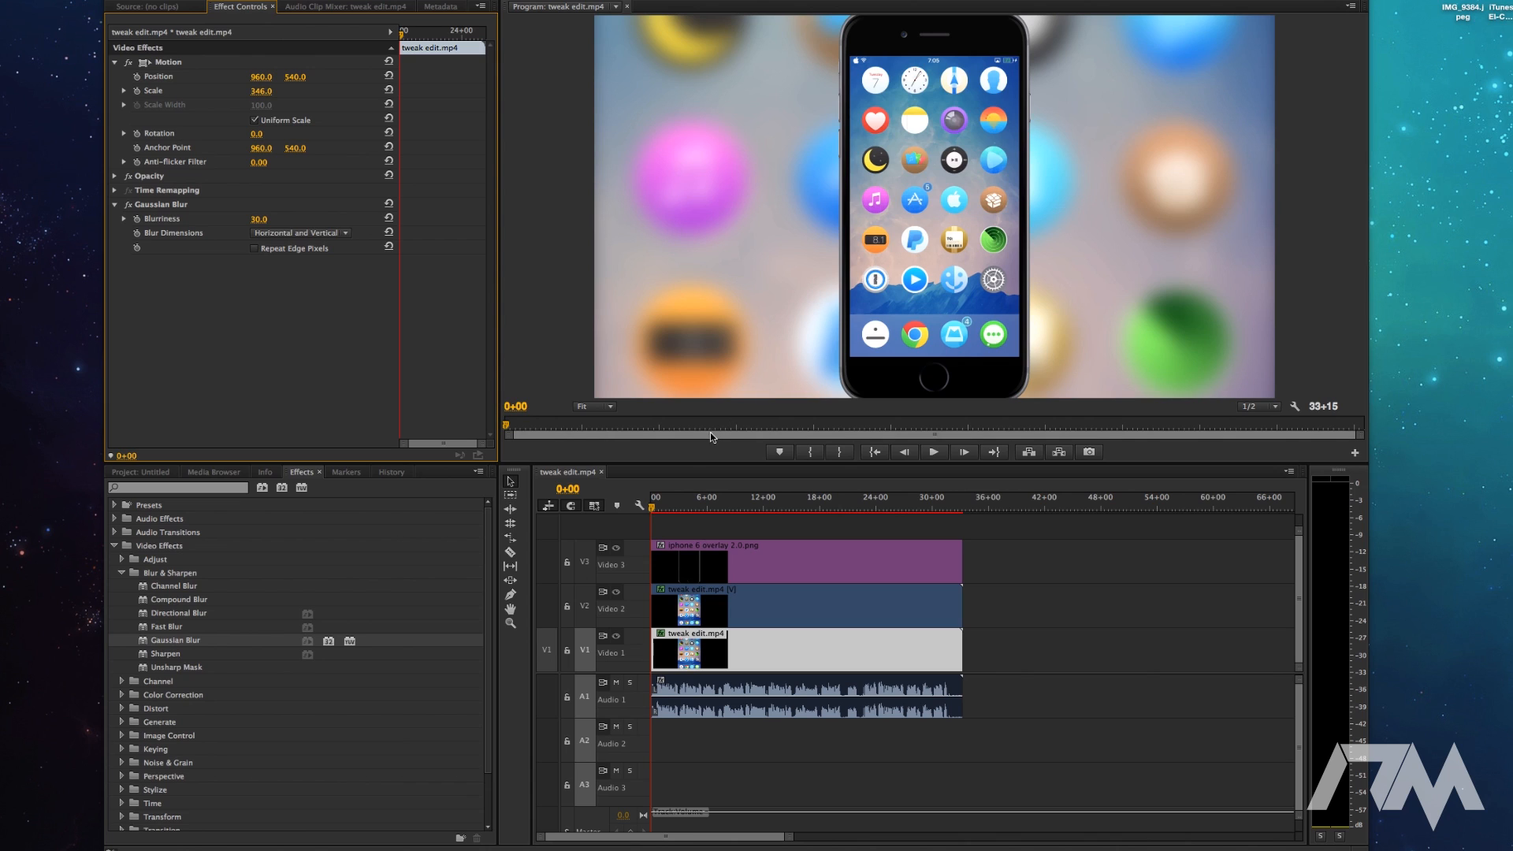
- Scrub to about 5 seconds to check the phone overlay against the blurred background, and give the timeline more height
left_click_drag(653, 509, 688, 514)
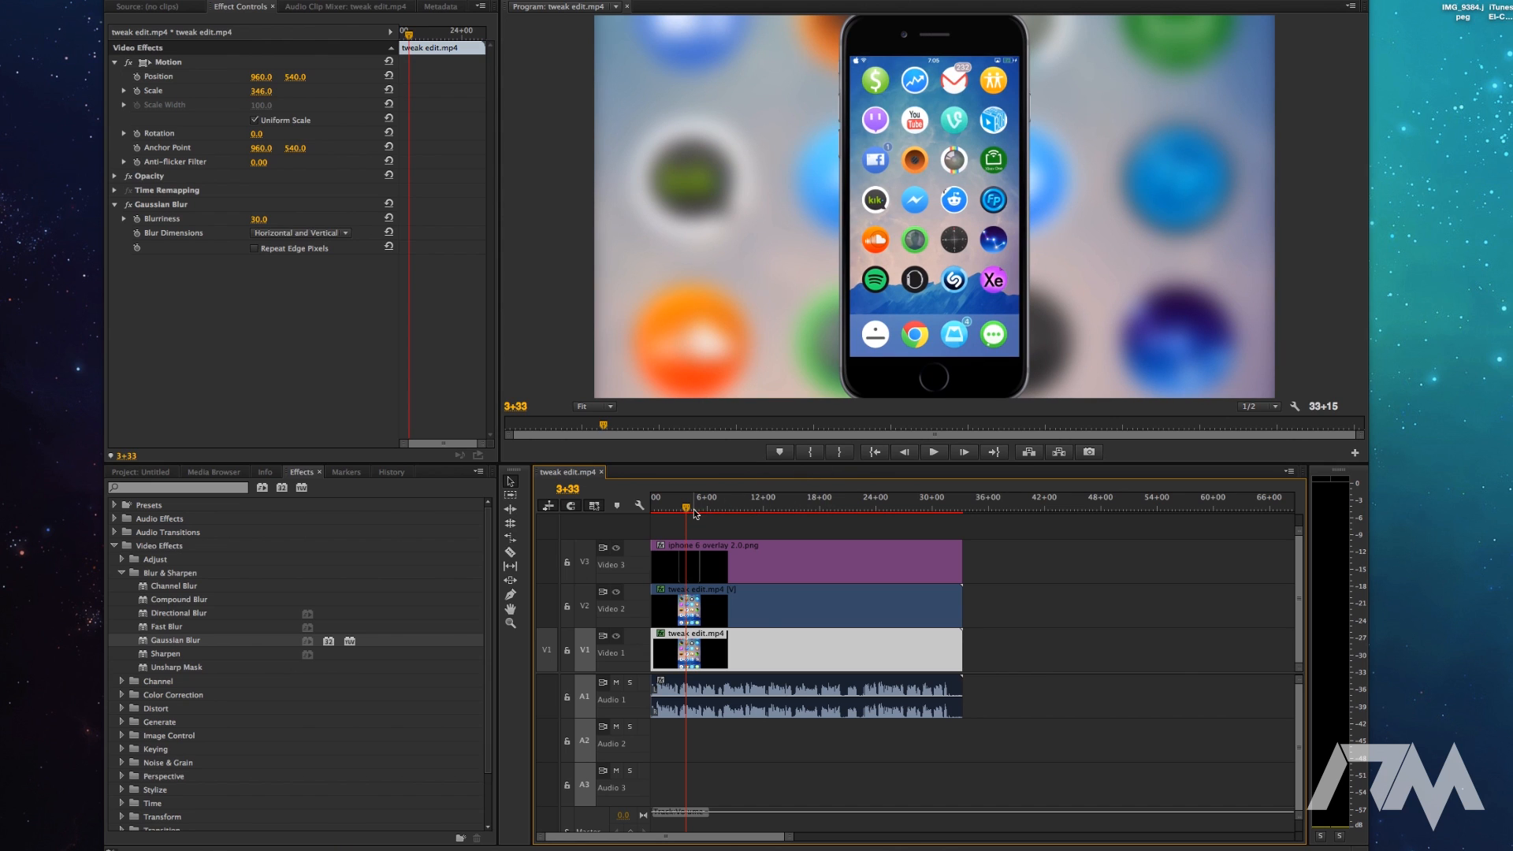
mouse_move(690, 510)
left_mouse_down()
mouse_move(739, 513)
mouse_move(672, 517)
mouse_move(699, 517)
left_mouse_up()
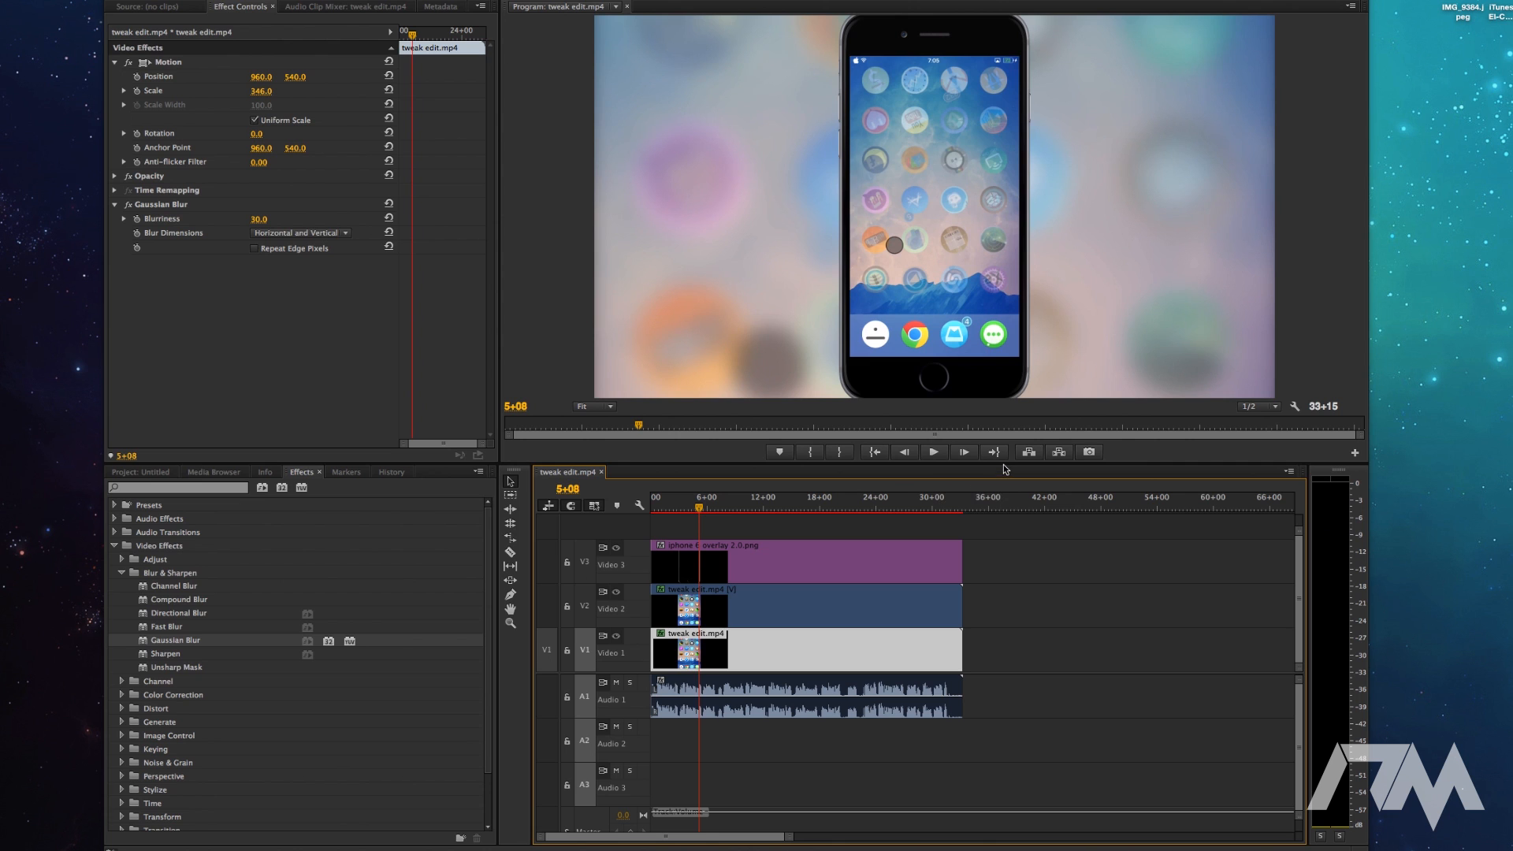
left_click_drag(1007, 465, 1006, 393)
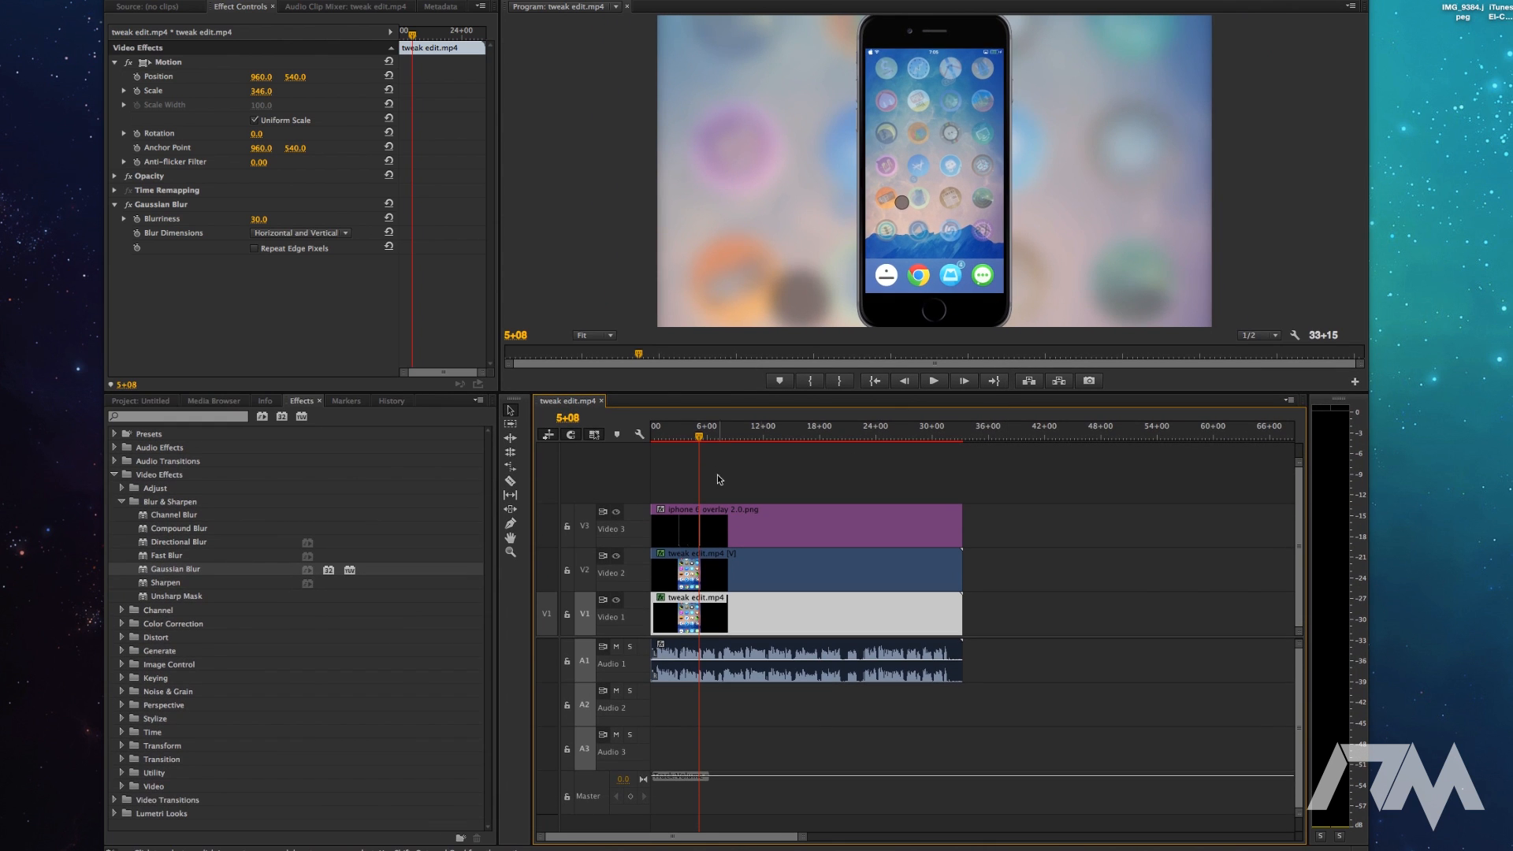
- Preview the sequence up to 16+22 to check the phone overlay against the blurred background
mouse_move(699, 438)
left_mouse_down()
mouse_move(746, 442)
mouse_move(700, 457)
left_mouse_up()
left_click(804, 433)
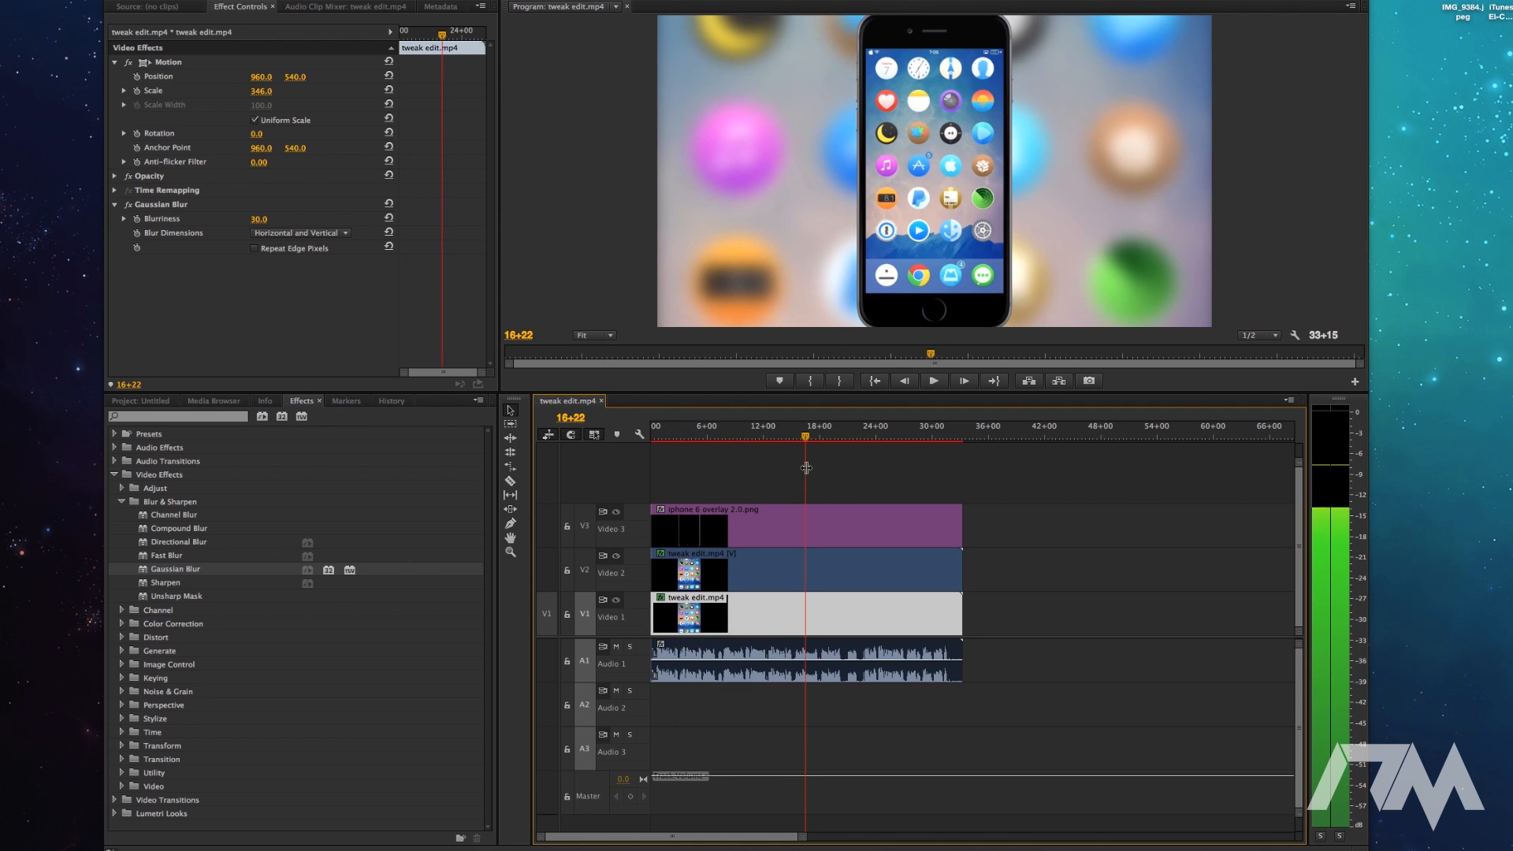
left_click(510, 480)
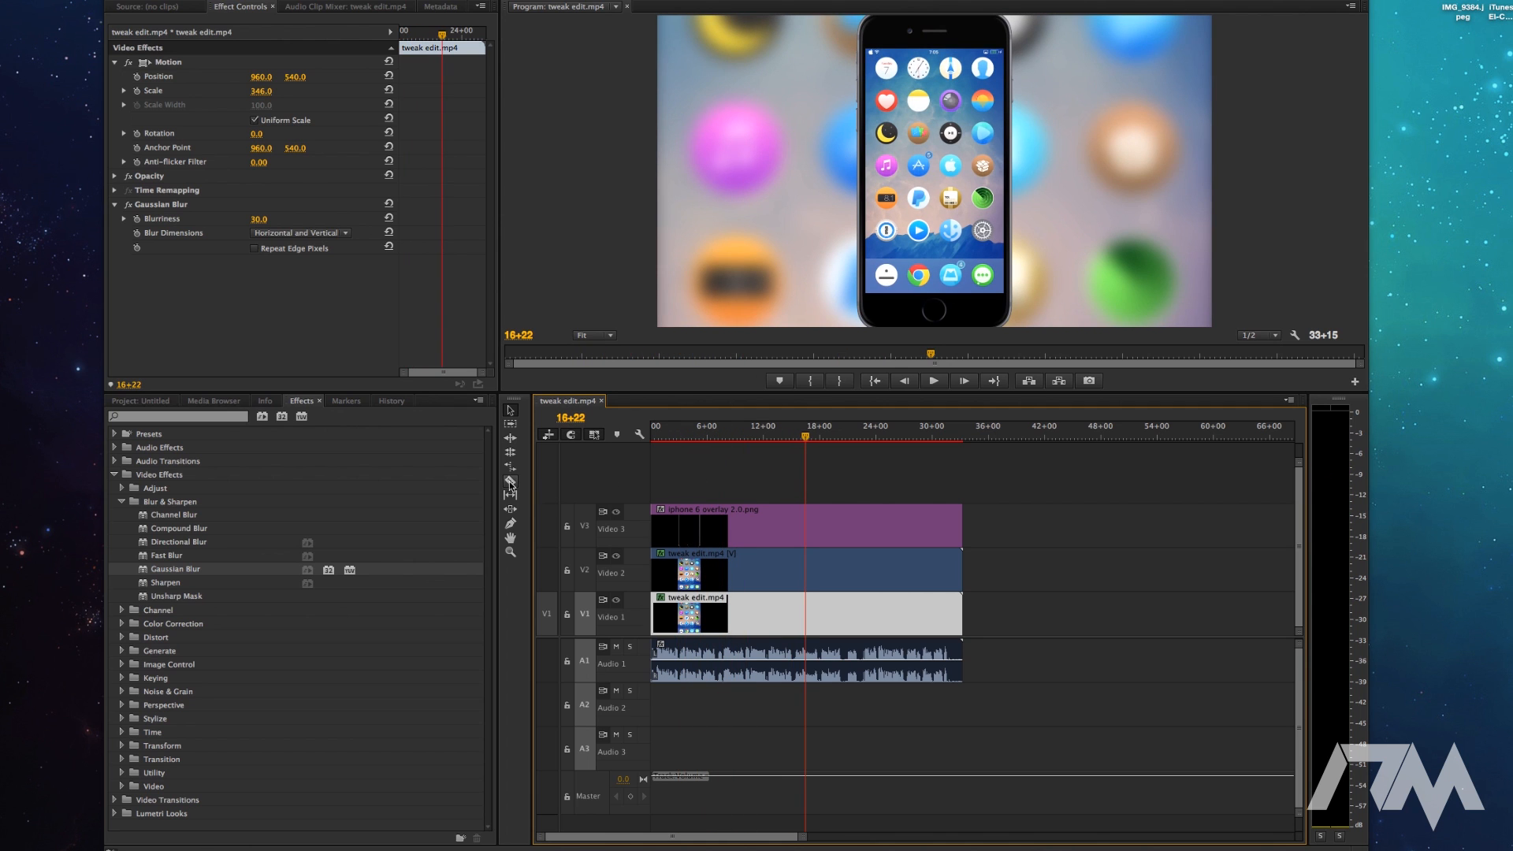
left_click(511, 409)
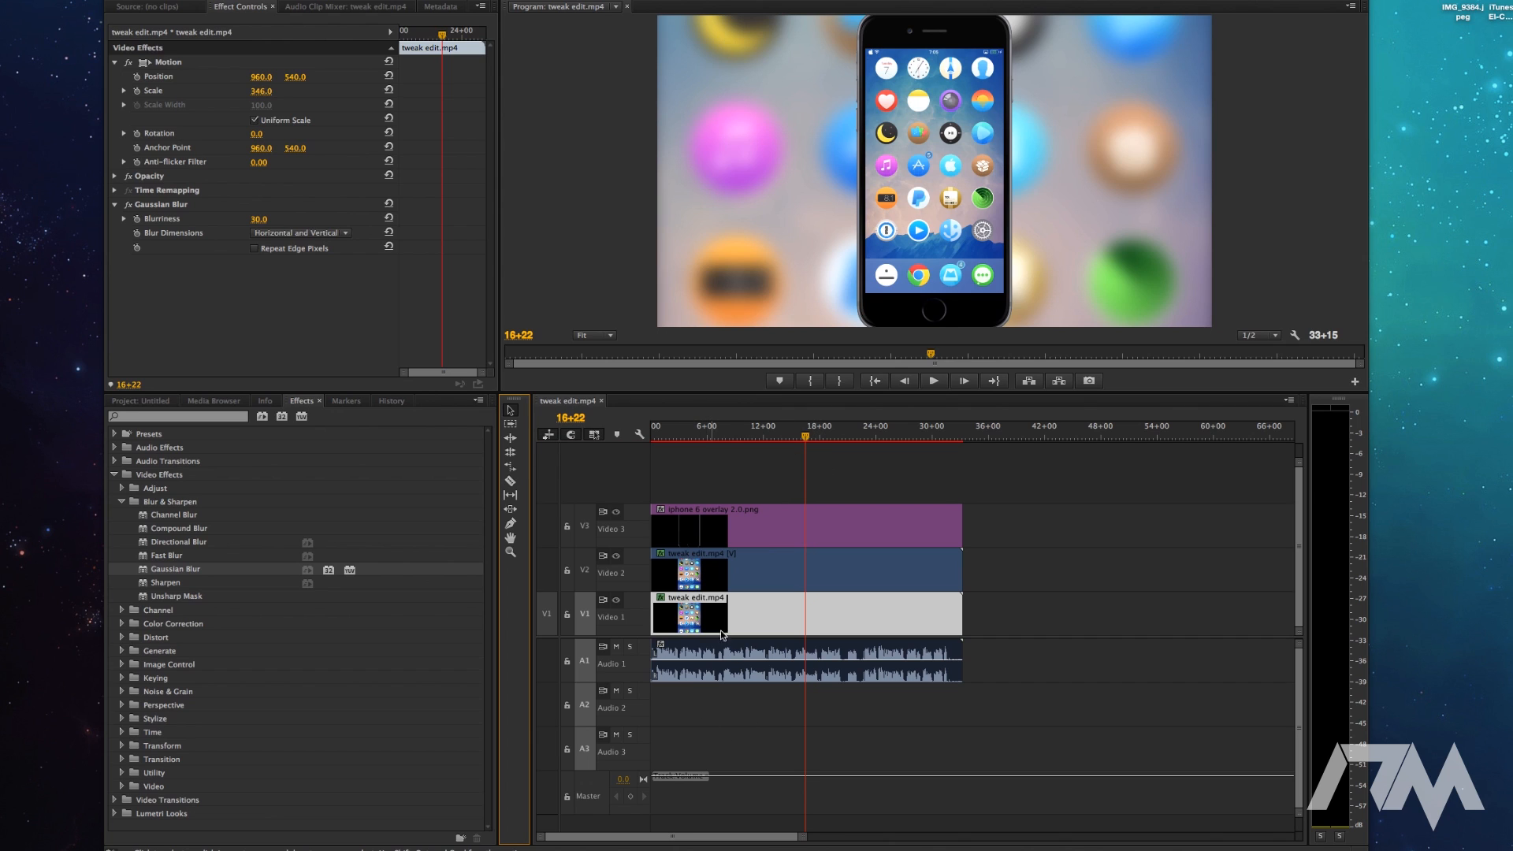
- Move all the video, overlay and audio clips together to start at about 27 seconds, freeing space for an intro
left_click_drag(803, 838, 801, 840)
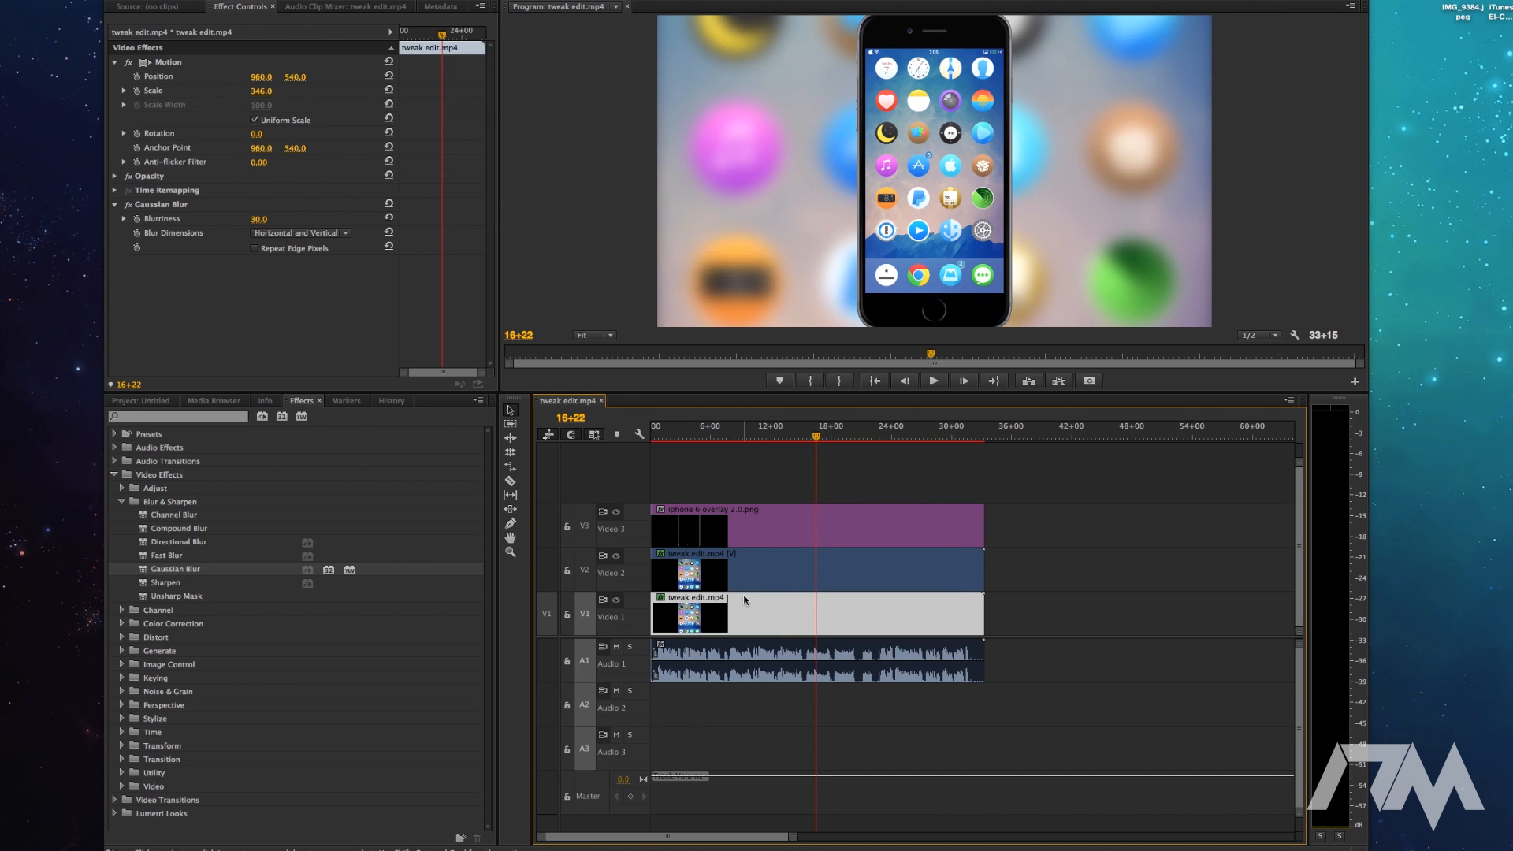
left_click(674, 699)
left_click_drag(672, 695, 991, 536)
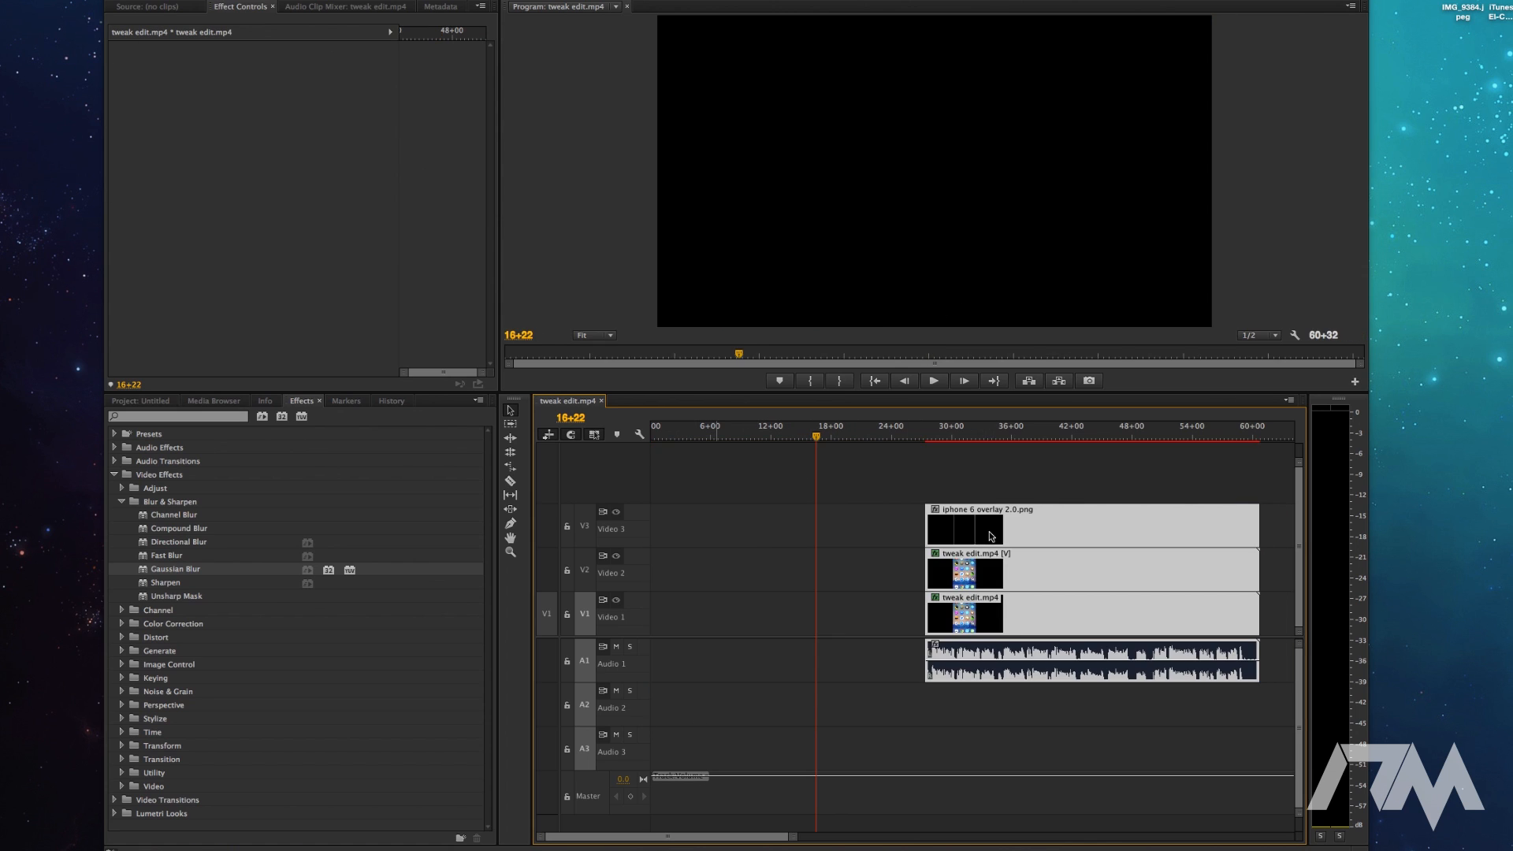
left_click(994, 483)
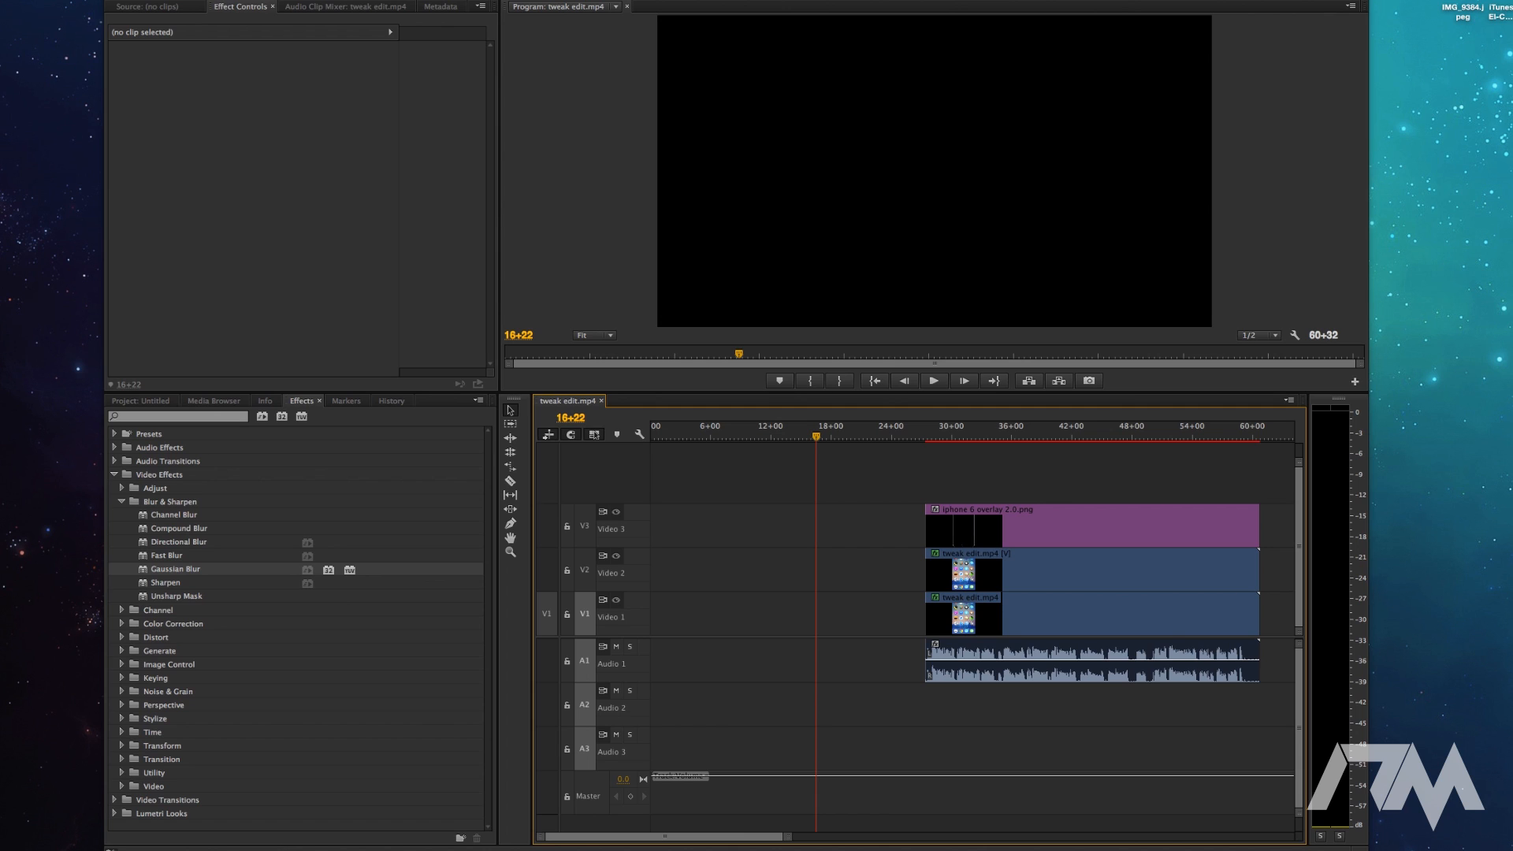
- Add the HD intro video from the desktop at the start of V2 and move the other clips back directly behind it
left_click_drag(1499, 476, 654, 520)
left_click_drag(891, 662, 895, 542)
left_click(726, 541)
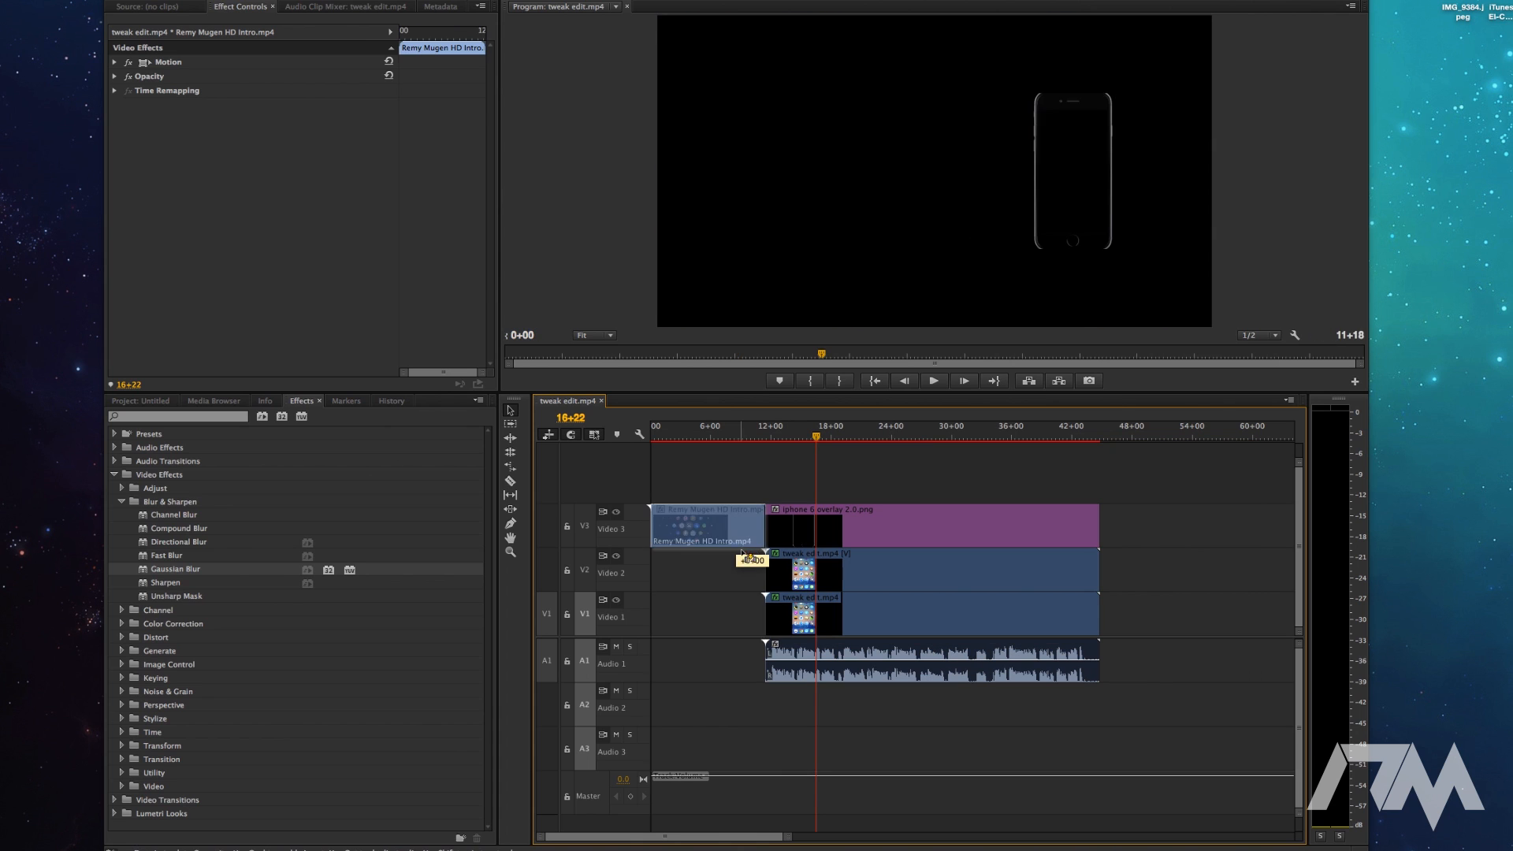
left_click_drag(726, 541, 727, 569)
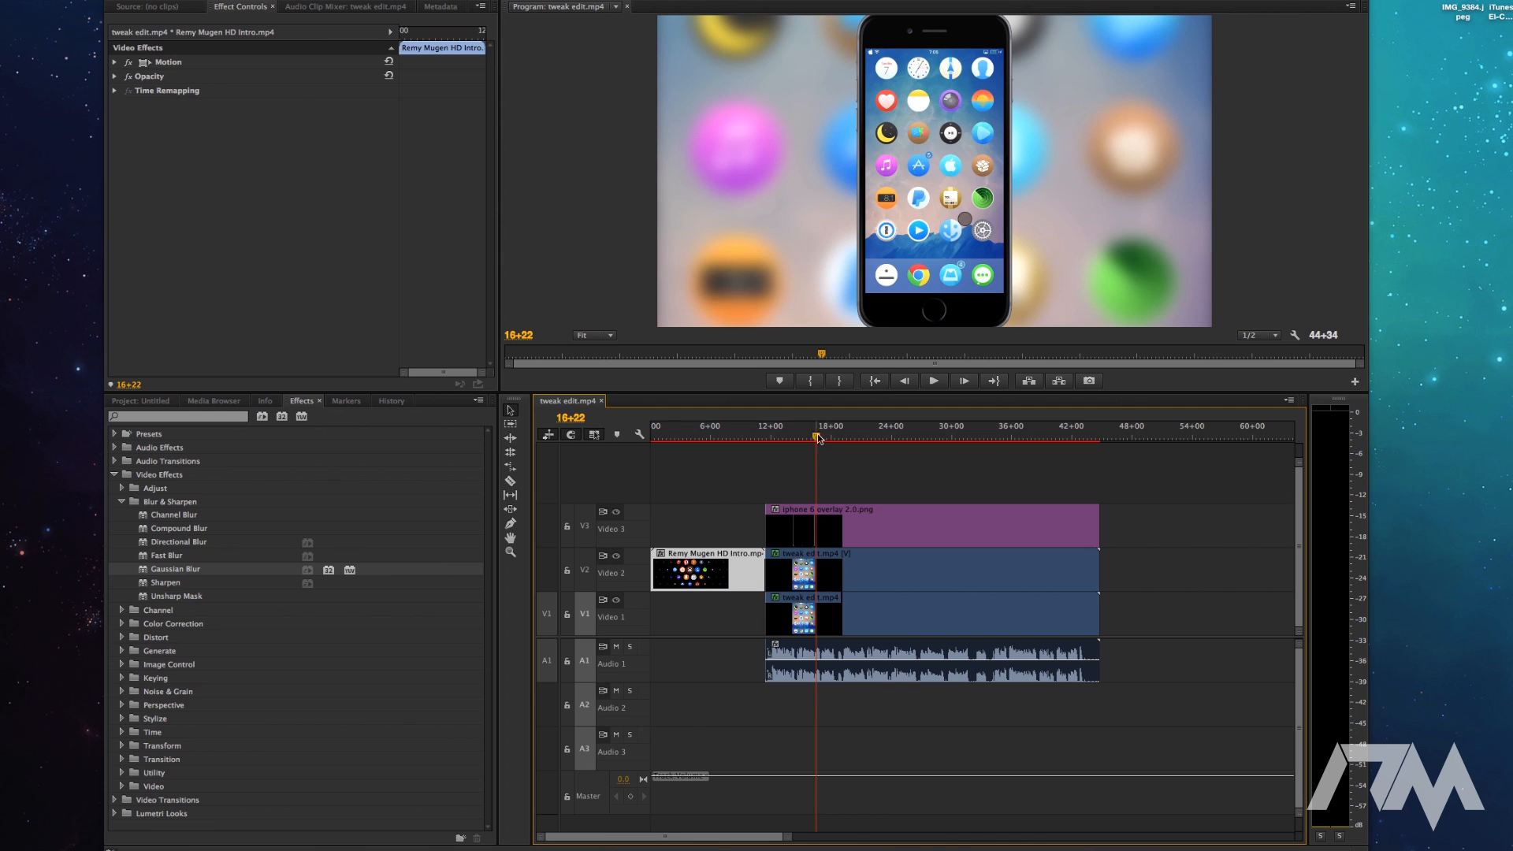
- Play the sequence from the start to check the cut from the intro into the phone footage
left_click(875, 381)
left_click(934, 381)
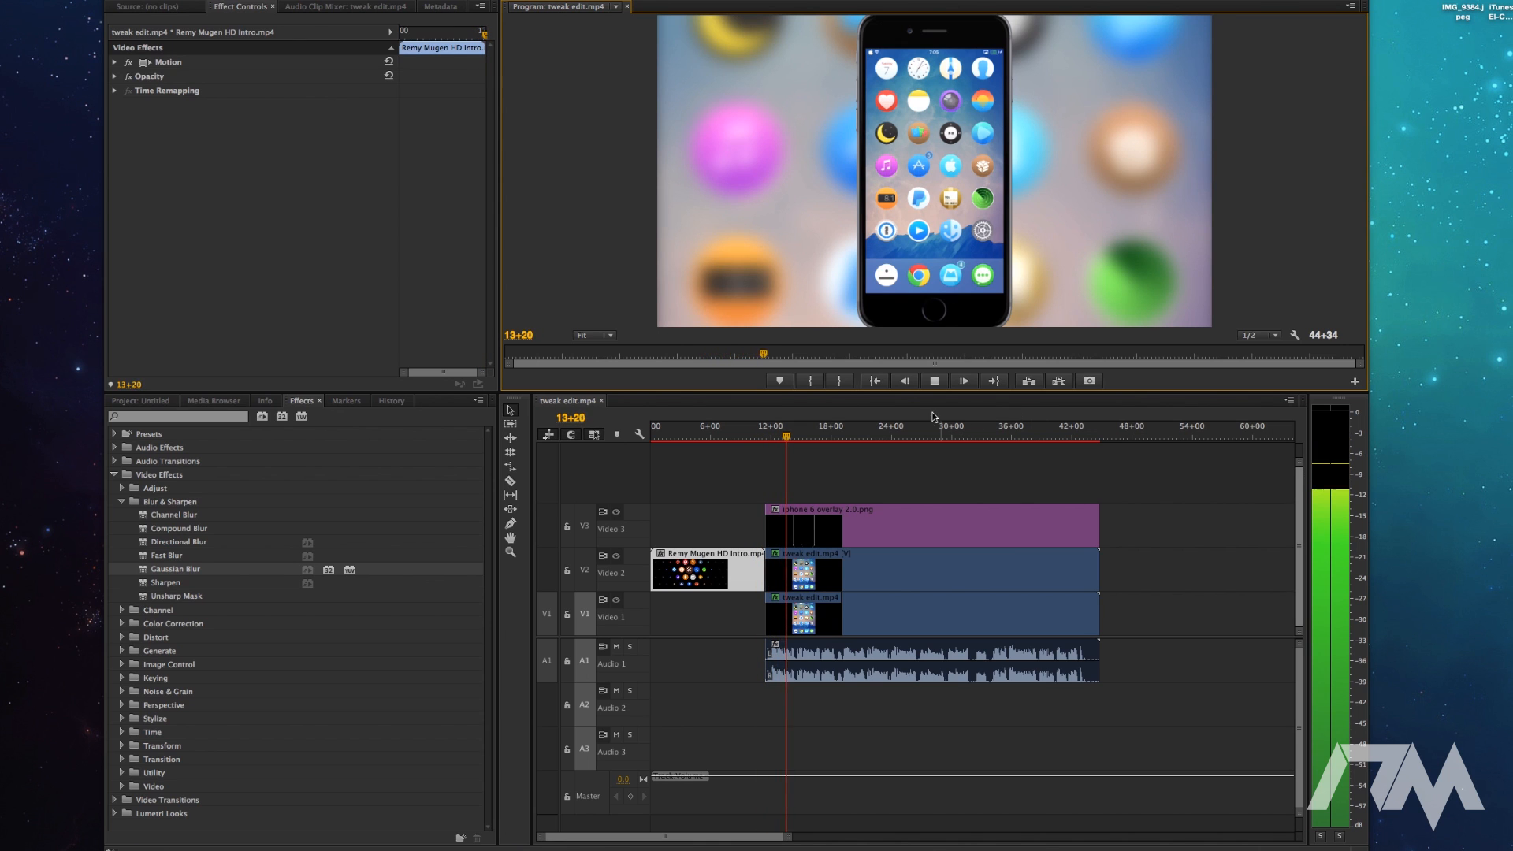
key("space")
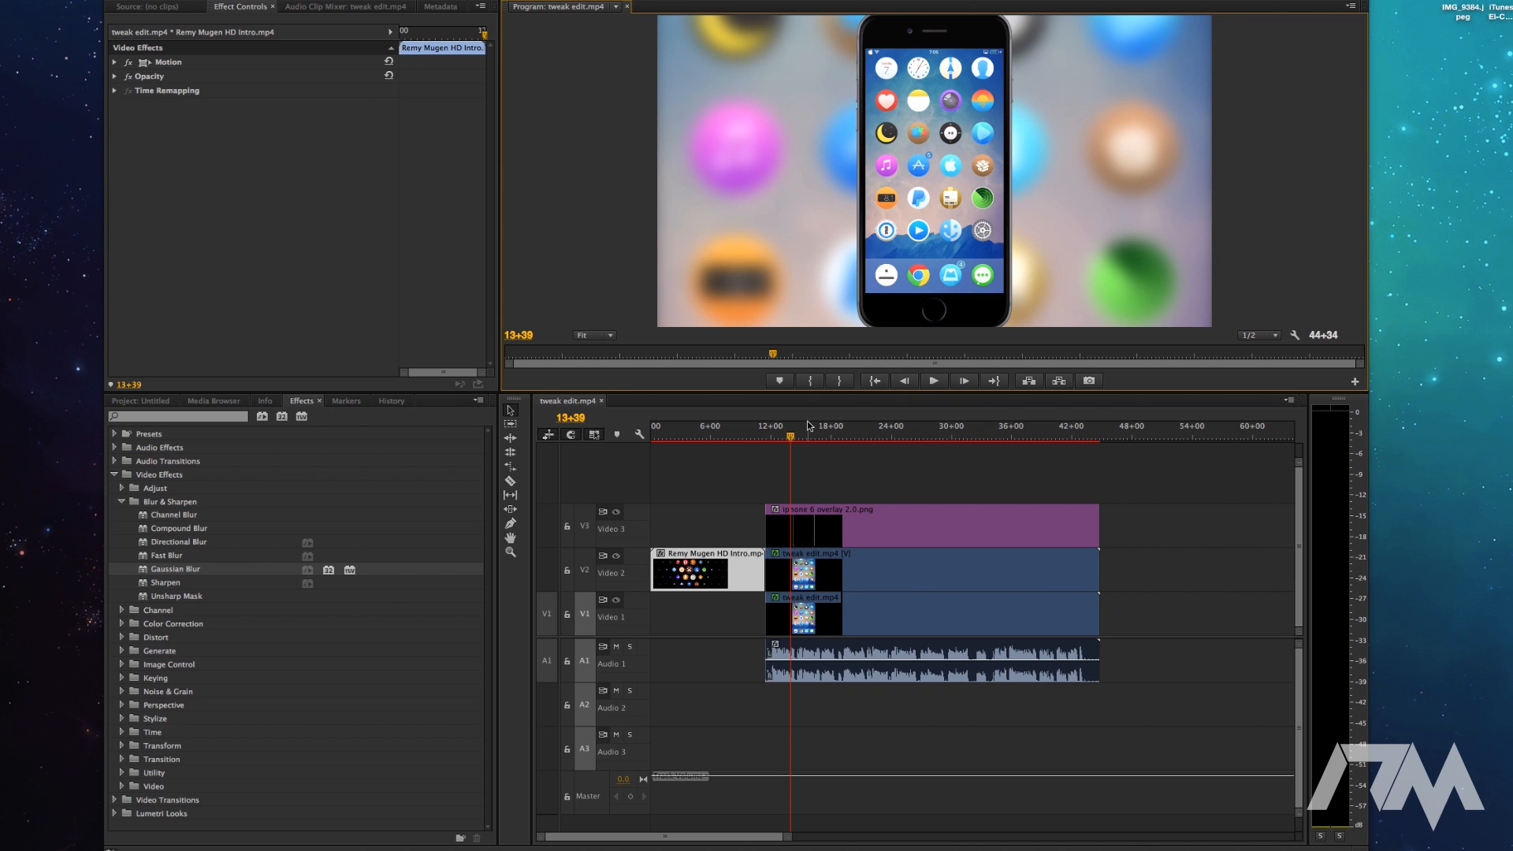
- Play on through the commentary and park the playhead at 15+22 for the social media overlay
left_click(795, 441)
key("space")
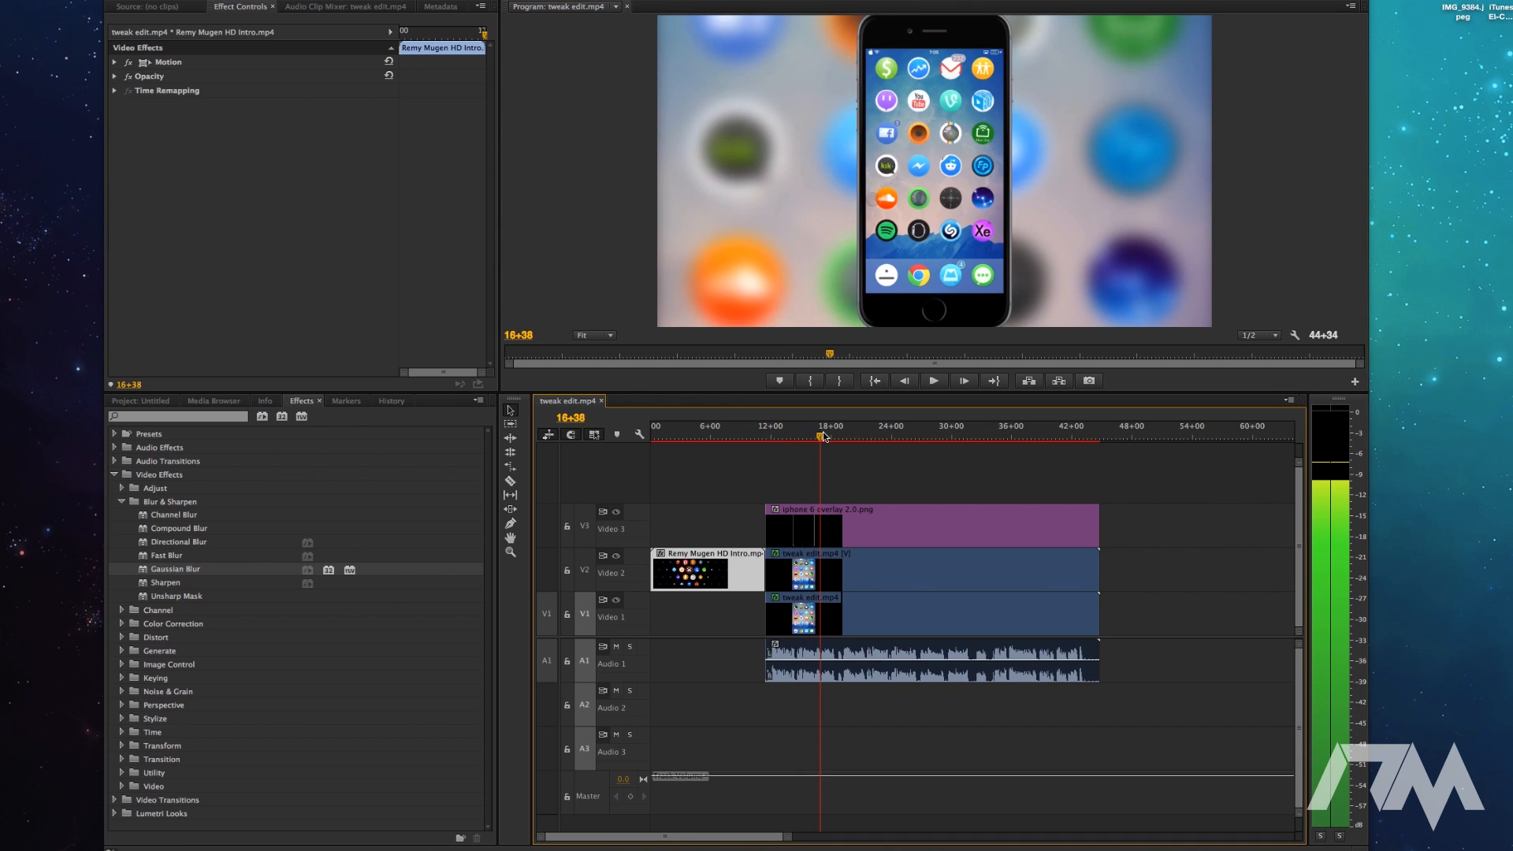
key("space")
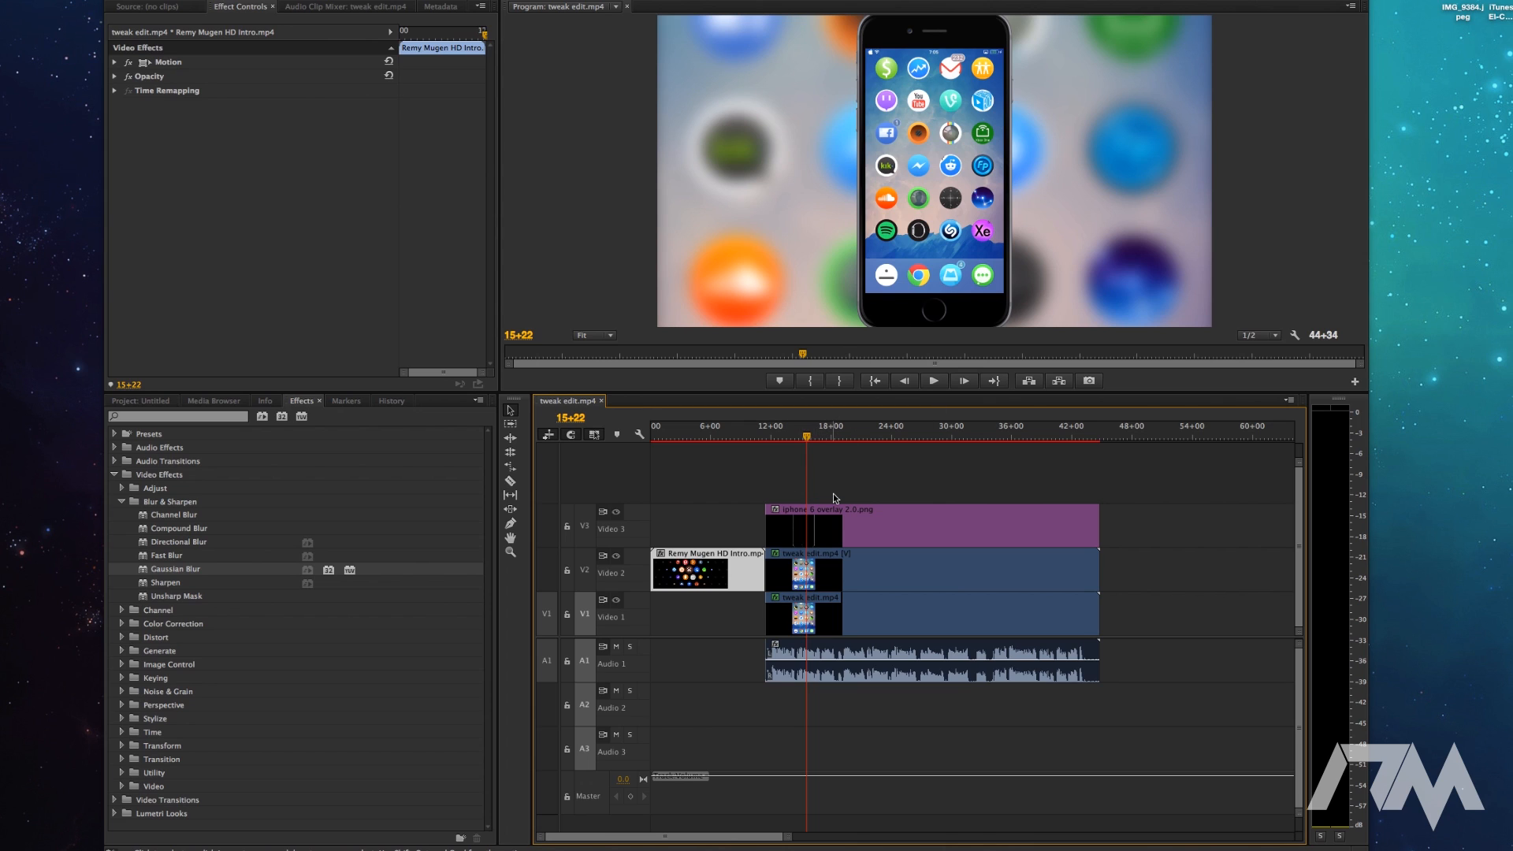
- Add one video track after Video 3 and one standard audio track after Audio 3
left_click(857, 475)
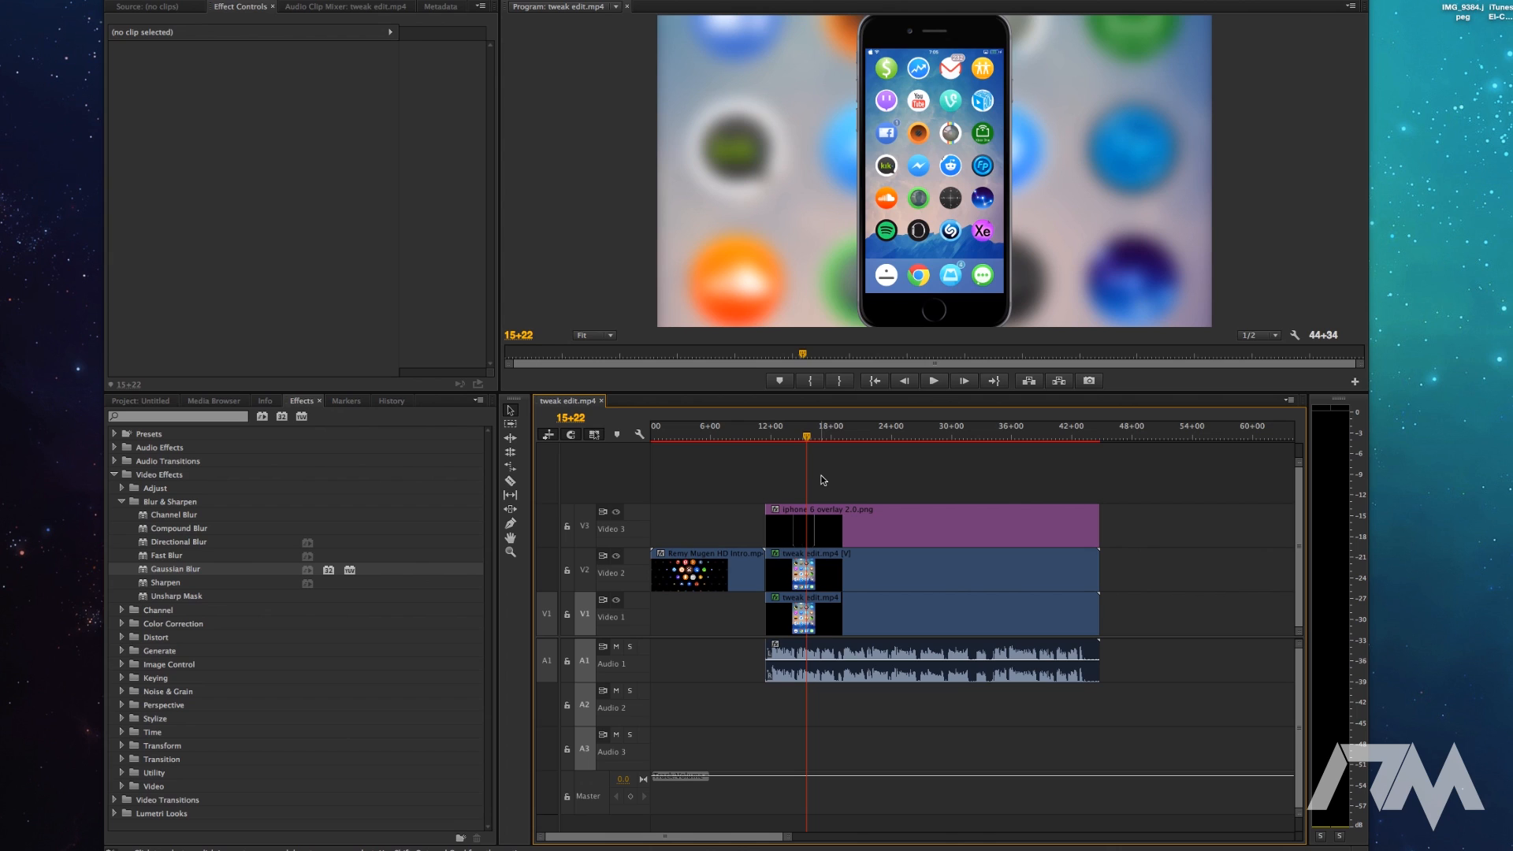
right_click(613, 473)
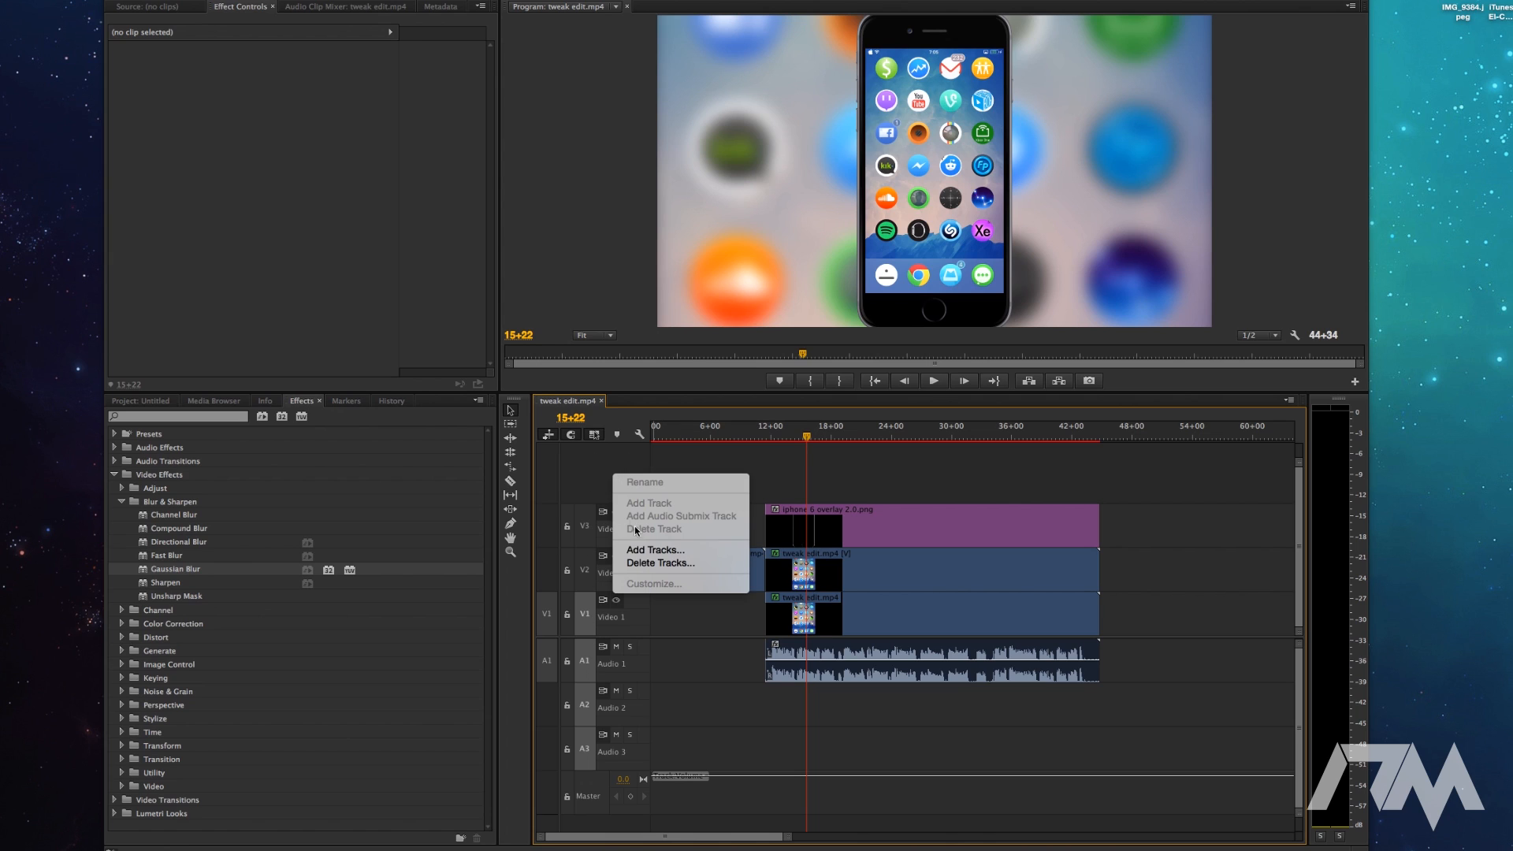
left_click(654, 550)
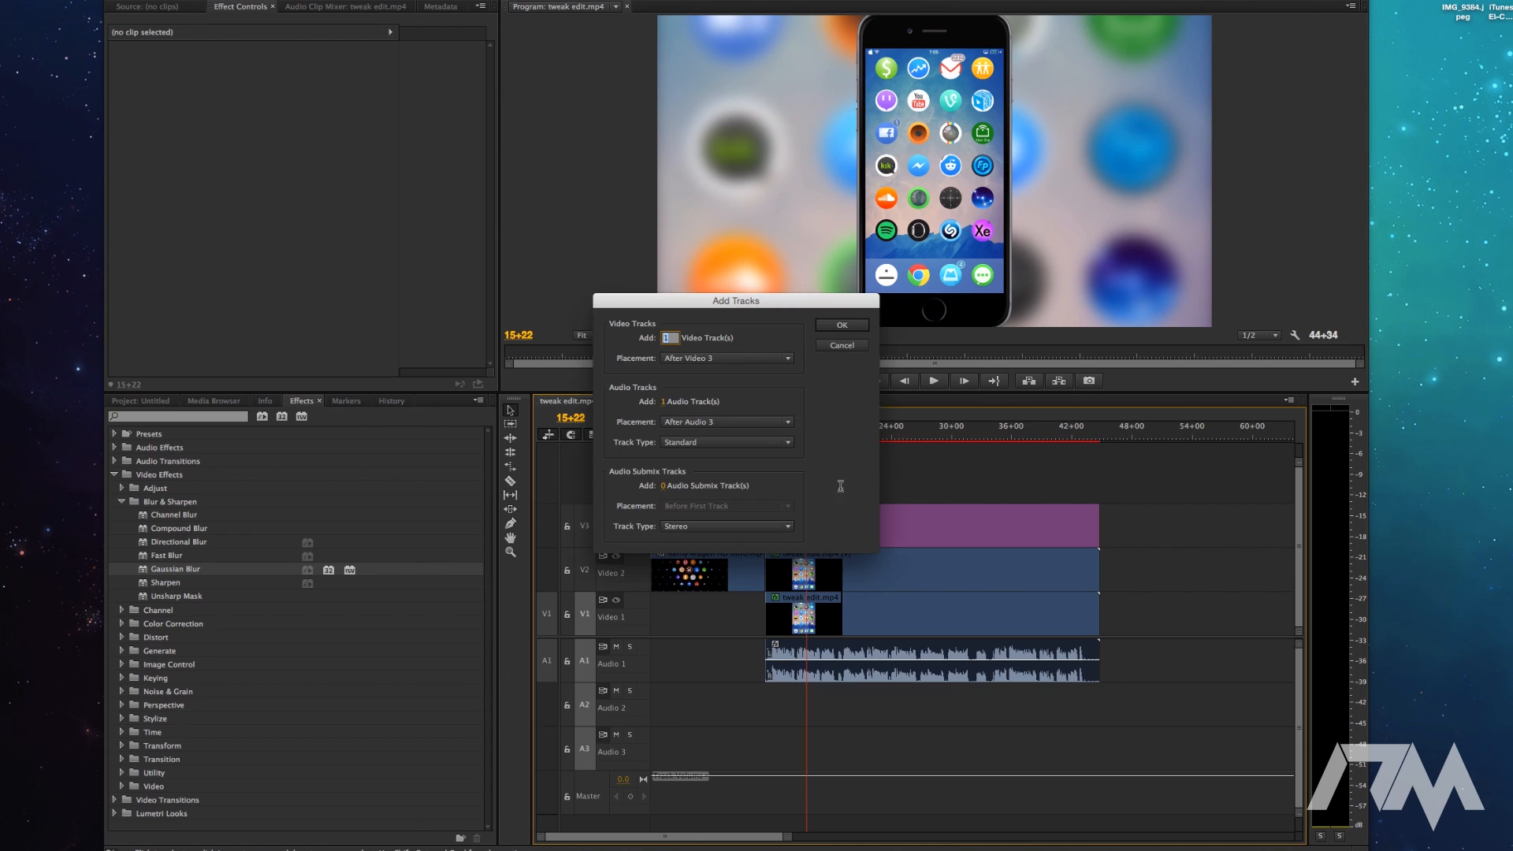
left_click(841, 327)
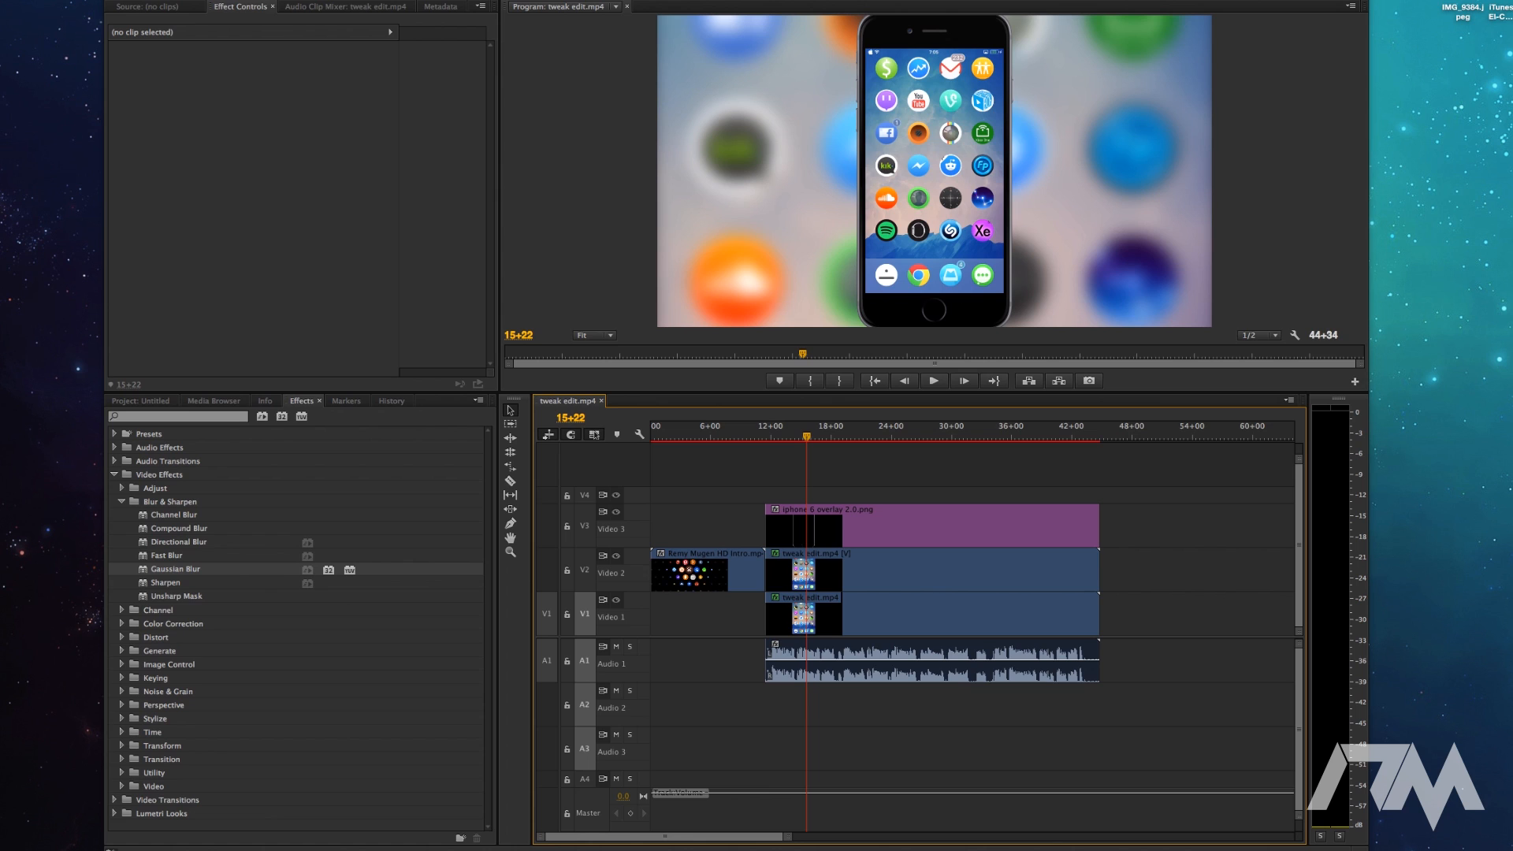
- Place Twitter Overlay.png from the desktop on V4 at the playhead and extend its end to about 23 seconds
left_click_drag(1505, 465, 807, 497)
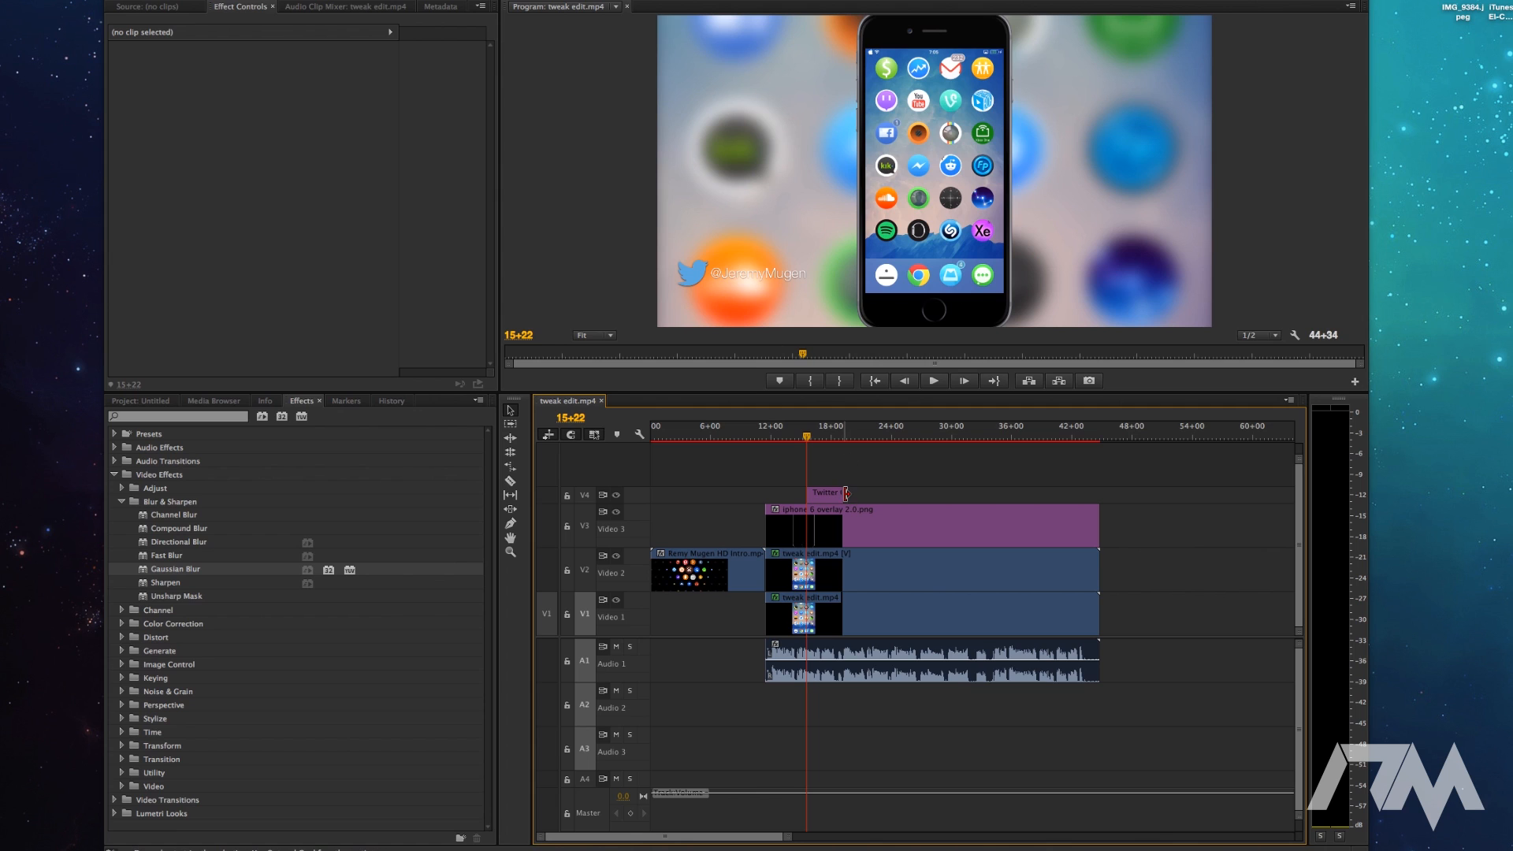
left_click_drag(842, 493, 879, 495)
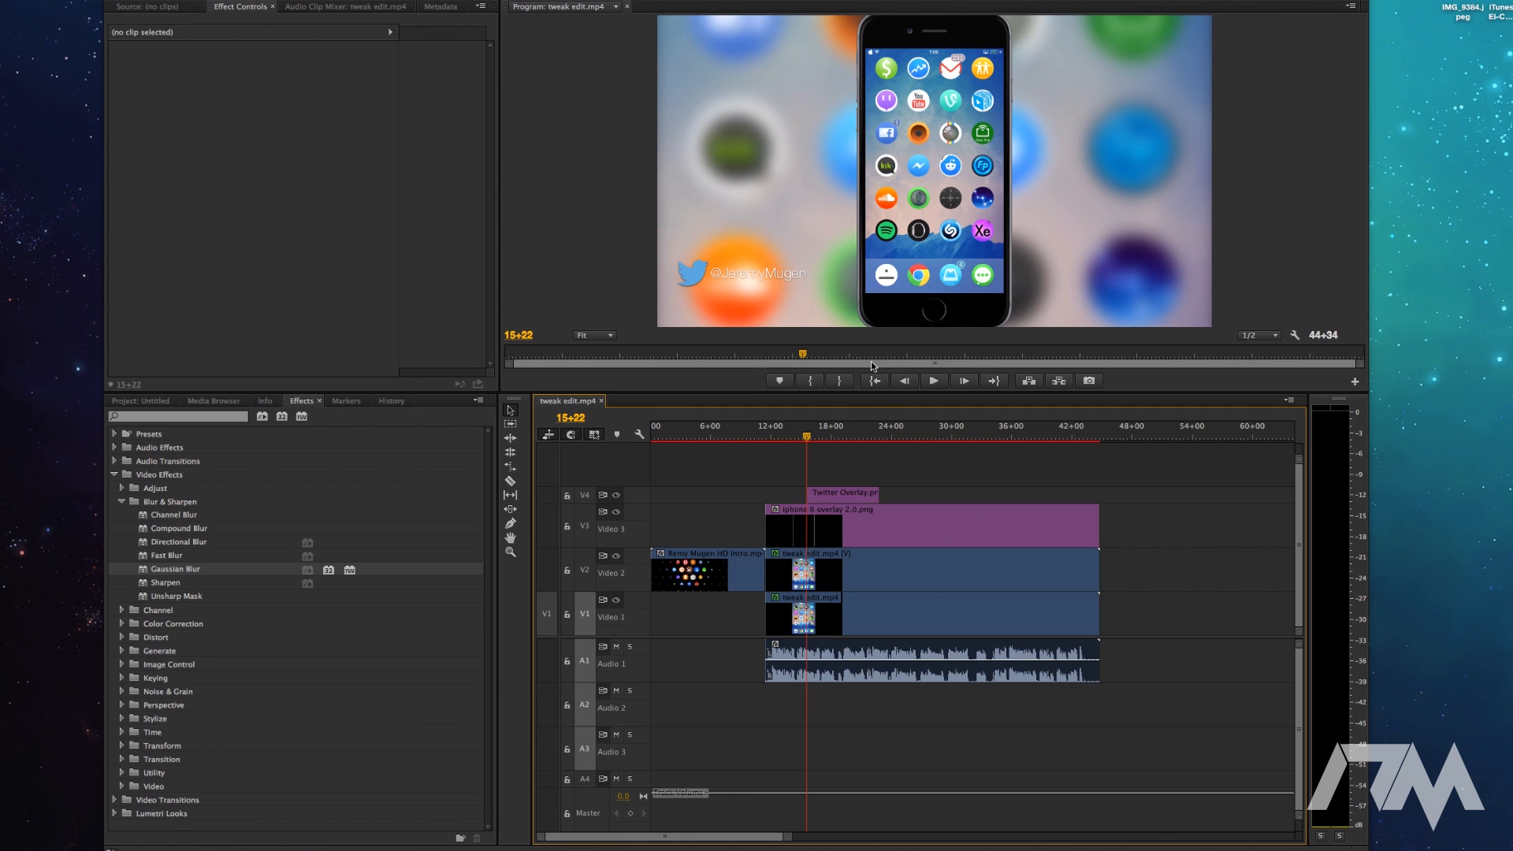
- Scale the Twitter overlay down slightly in the program monitor and move it up in the blurred area beside the phone
left_click(832, 499)
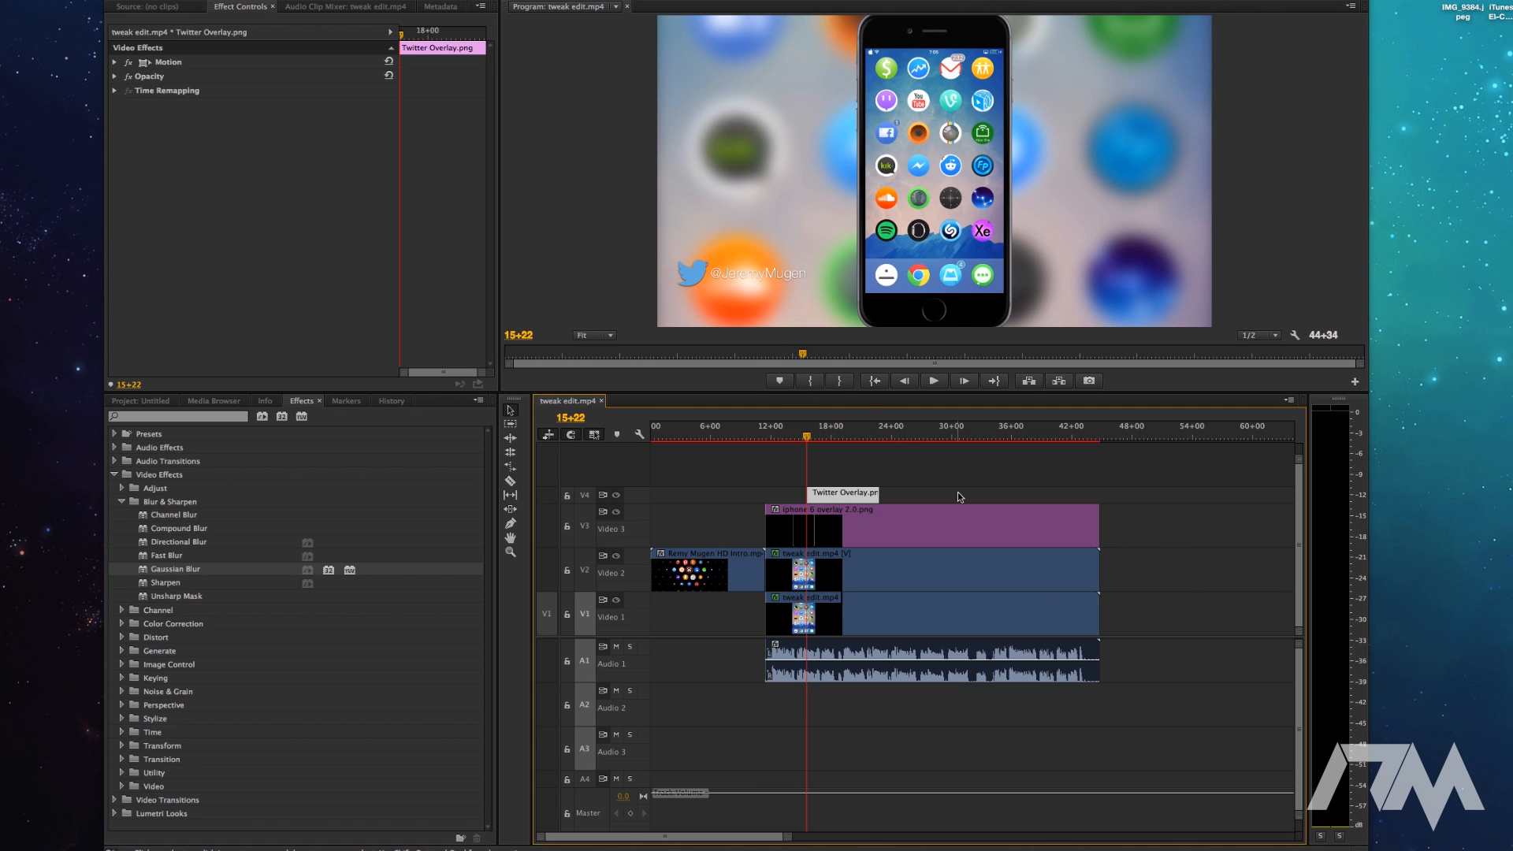
left_click(702, 267)
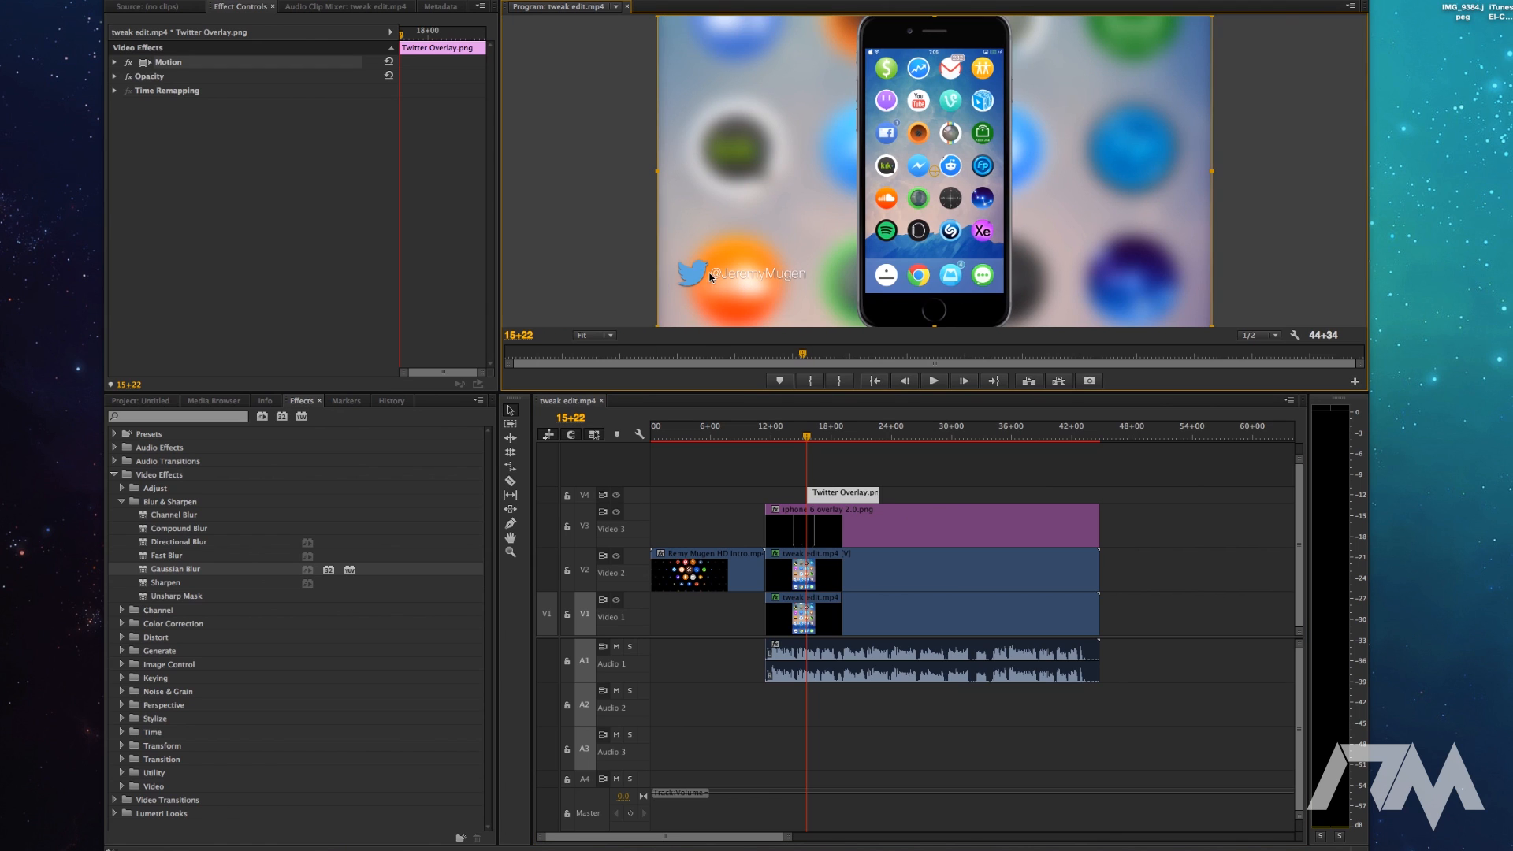
left_click_drag(705, 261, 692, 204)
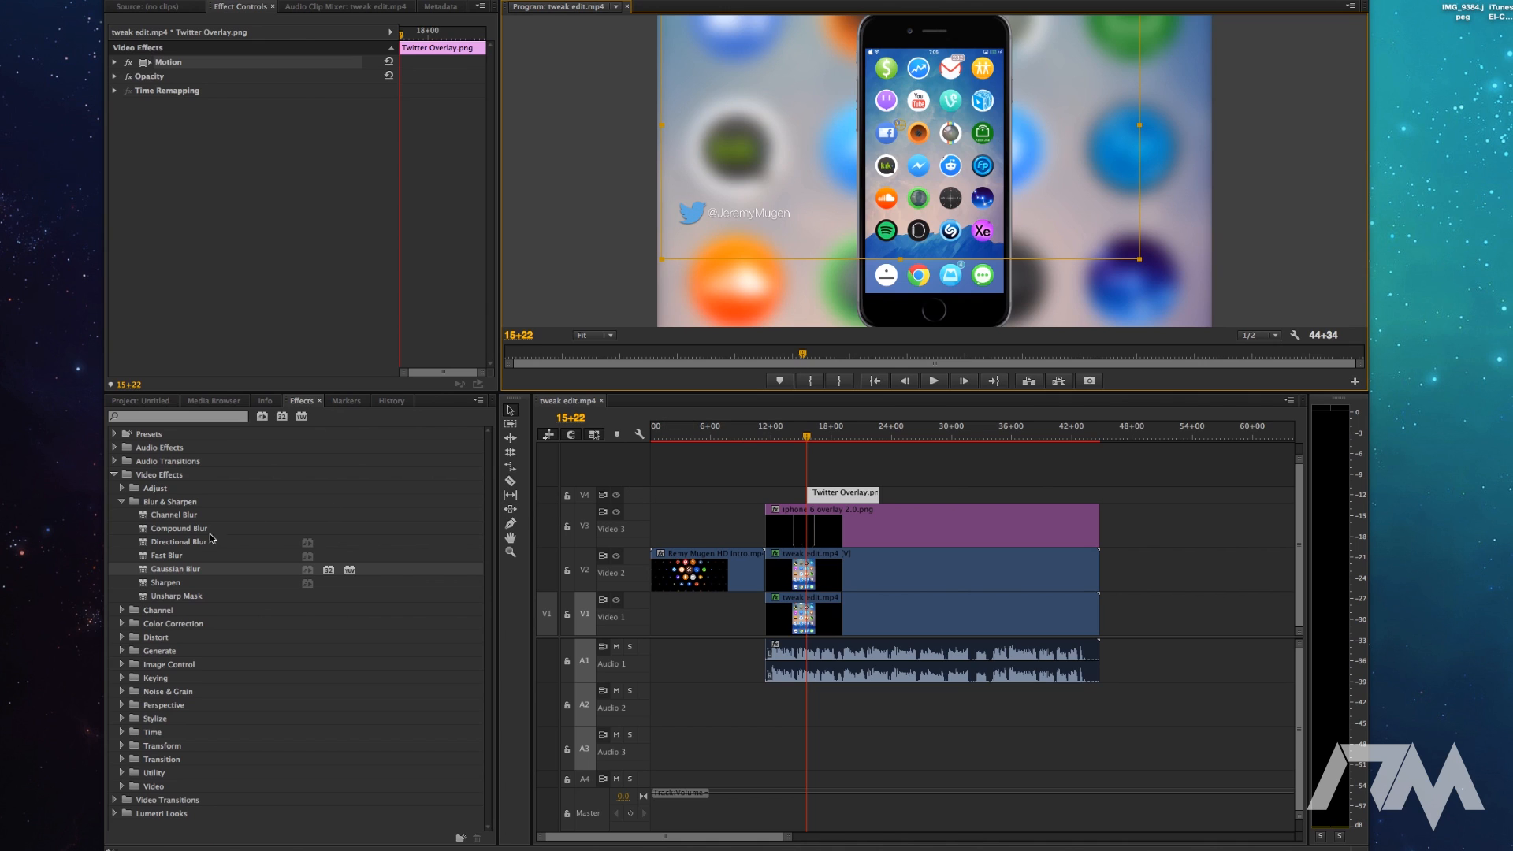
- Apply the Slide video transition to the start of the Twitter overlay clip on V4
left_click(122, 501)
left_click(116, 475)
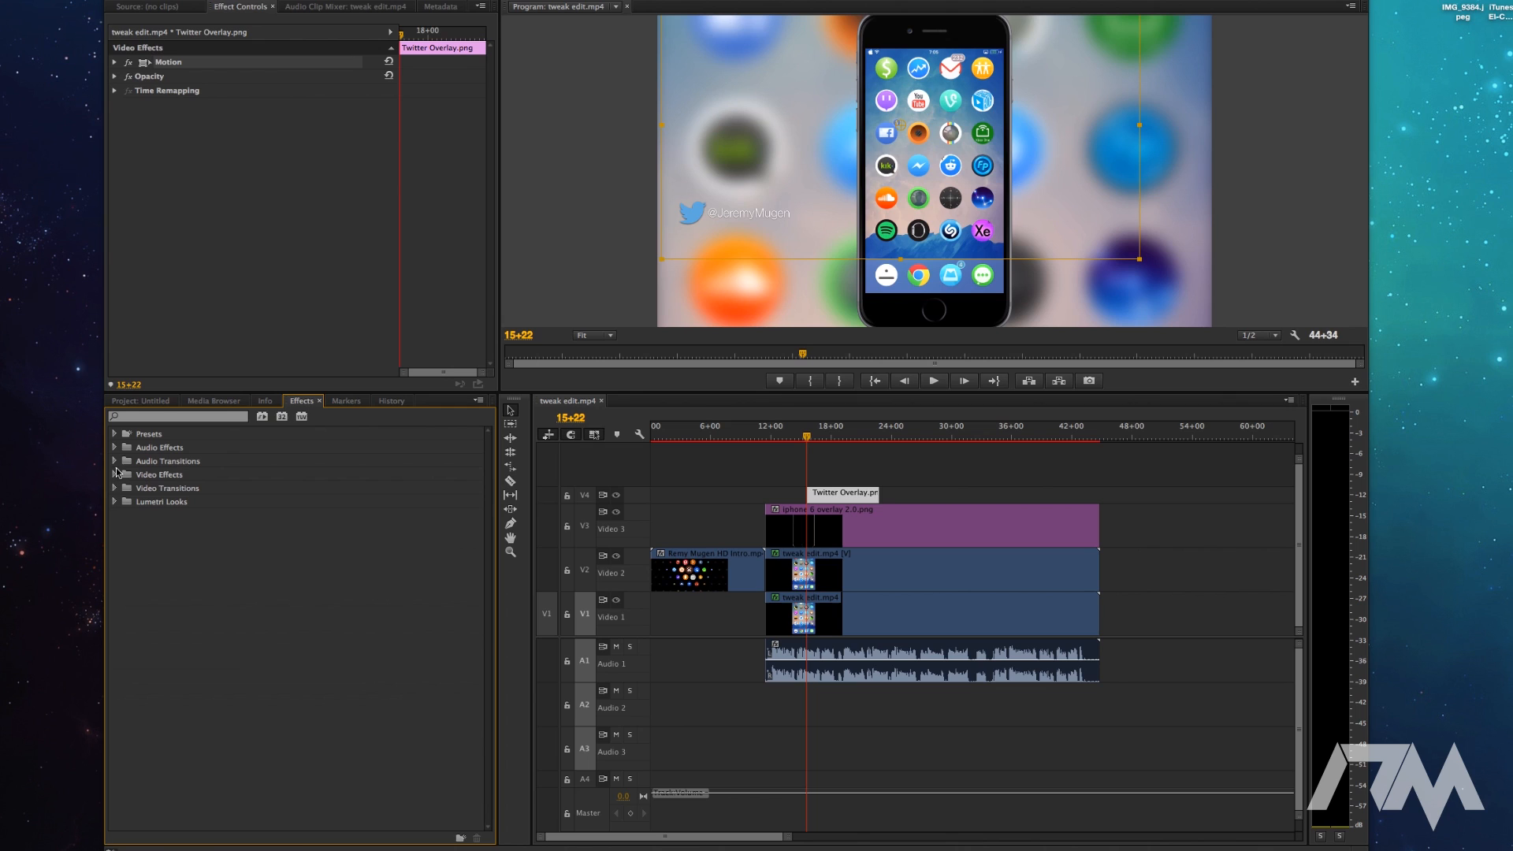
left_click(114, 488)
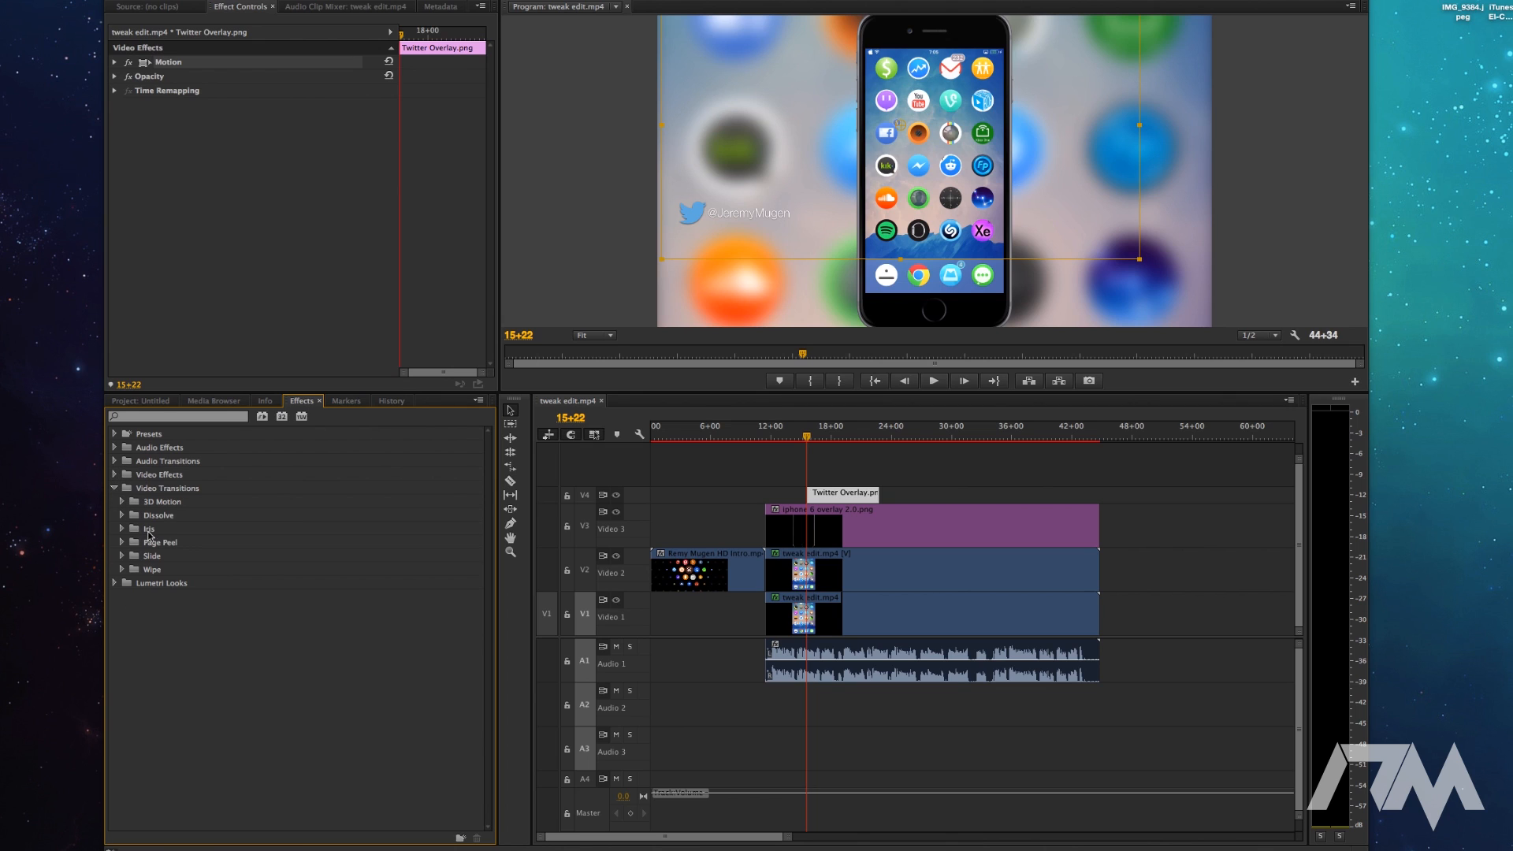
left_click(122, 556)
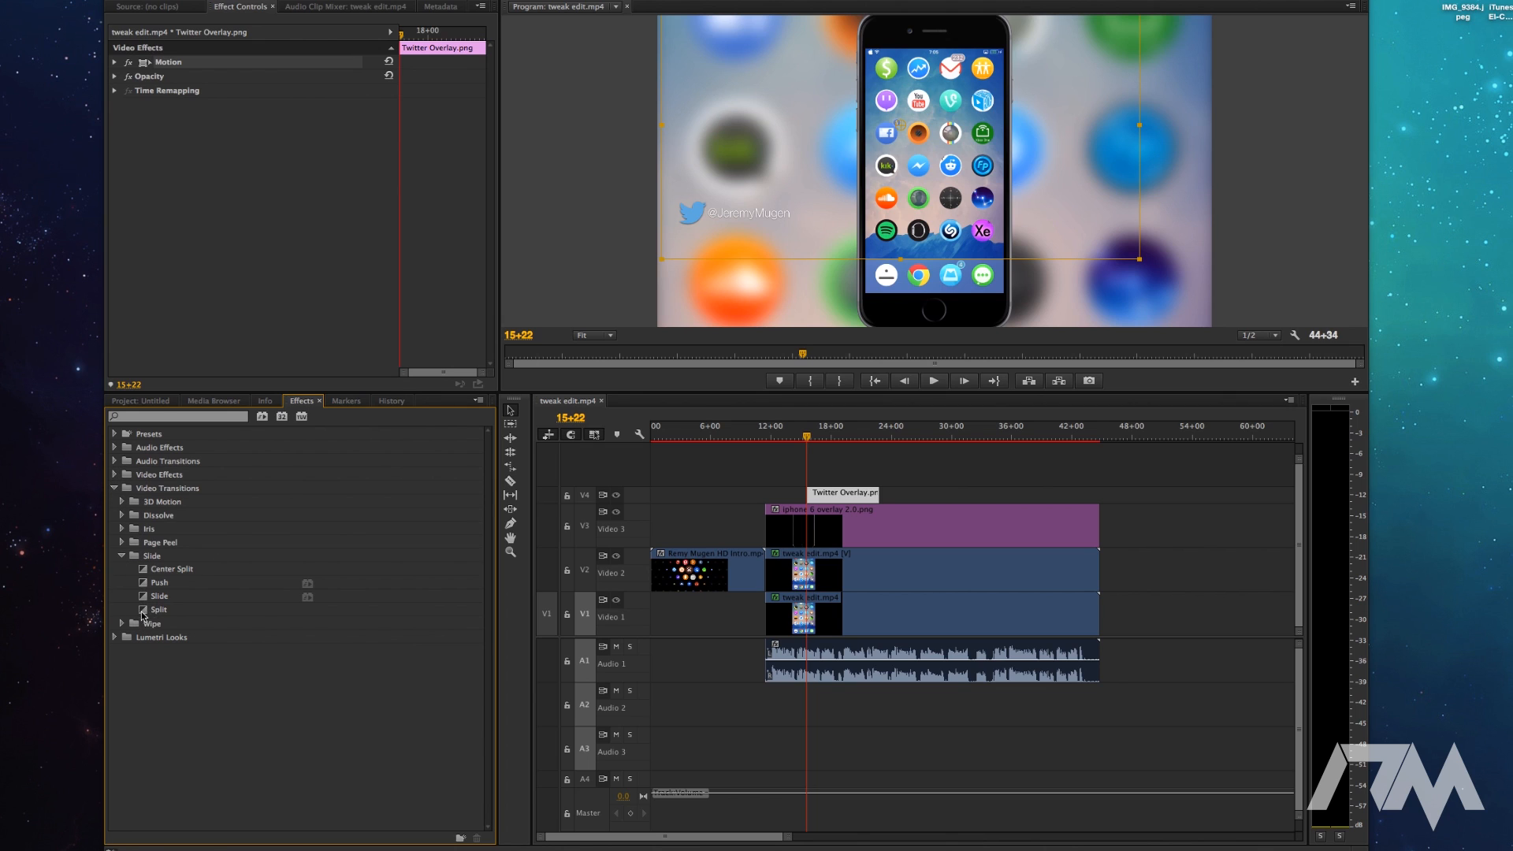
mouse_move(147, 597)
left_mouse_down()
mouse_move(311, 595)
mouse_move(811, 517)
mouse_move(815, 502)
left_mouse_up()
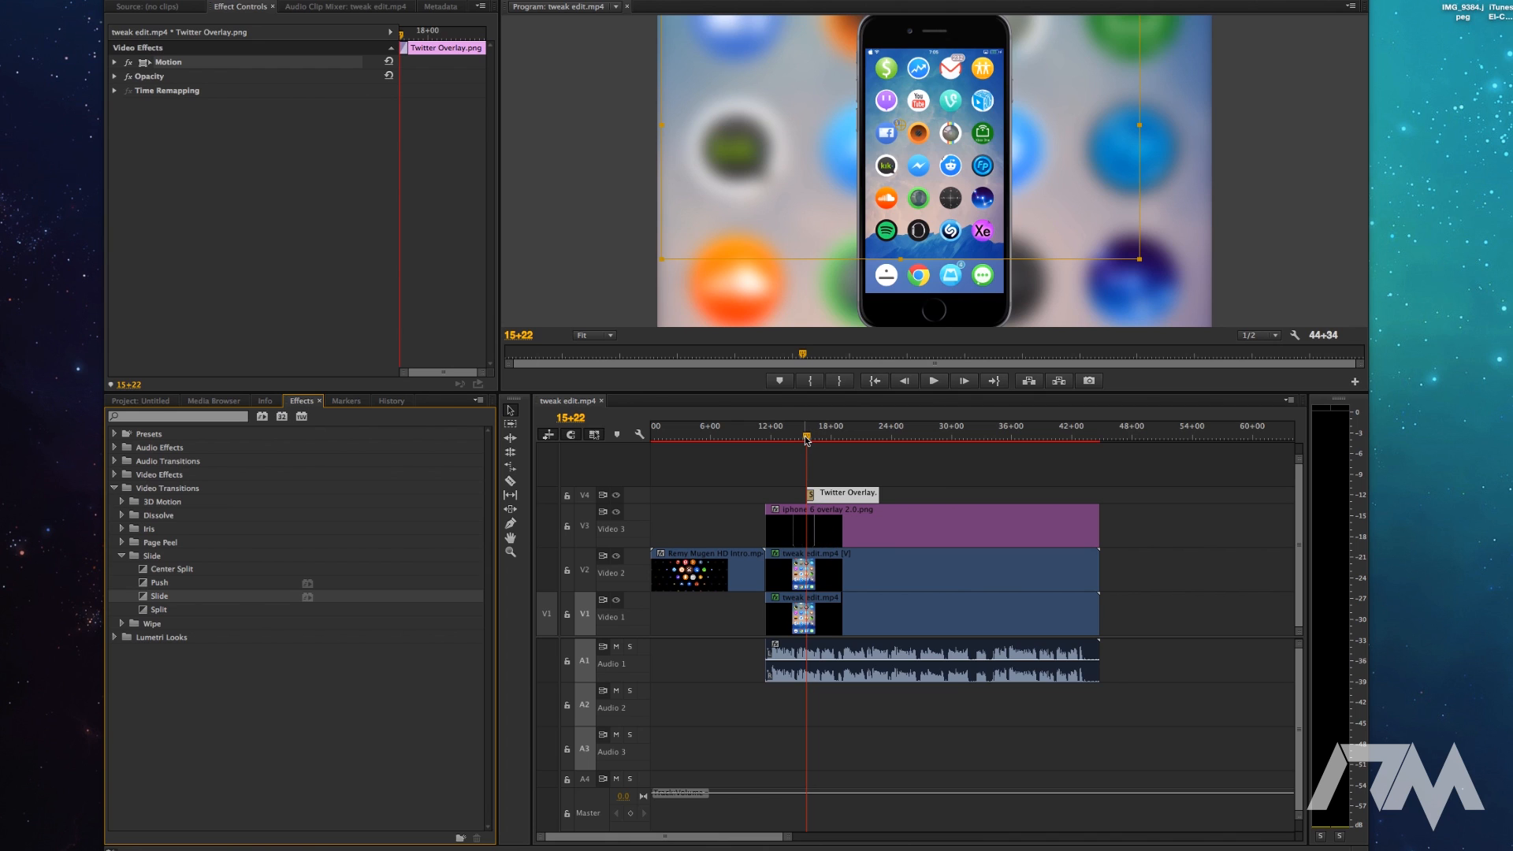
- Mute audio track A1 and play the start of the Twitter overlay to check its slide-in
left_click(616, 647)
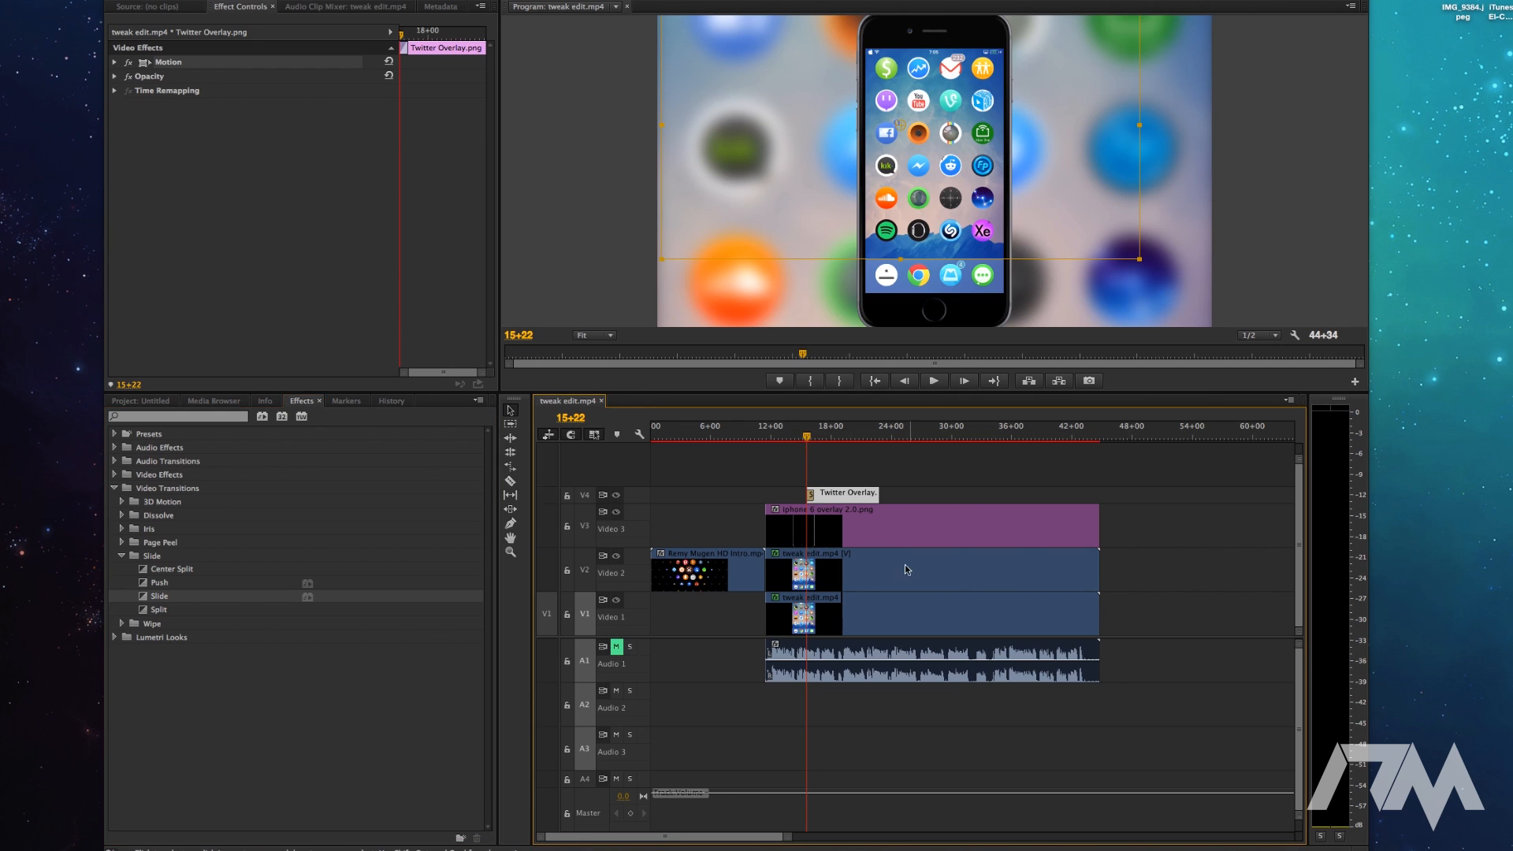
left_click(804, 436)
left_click(934, 380)
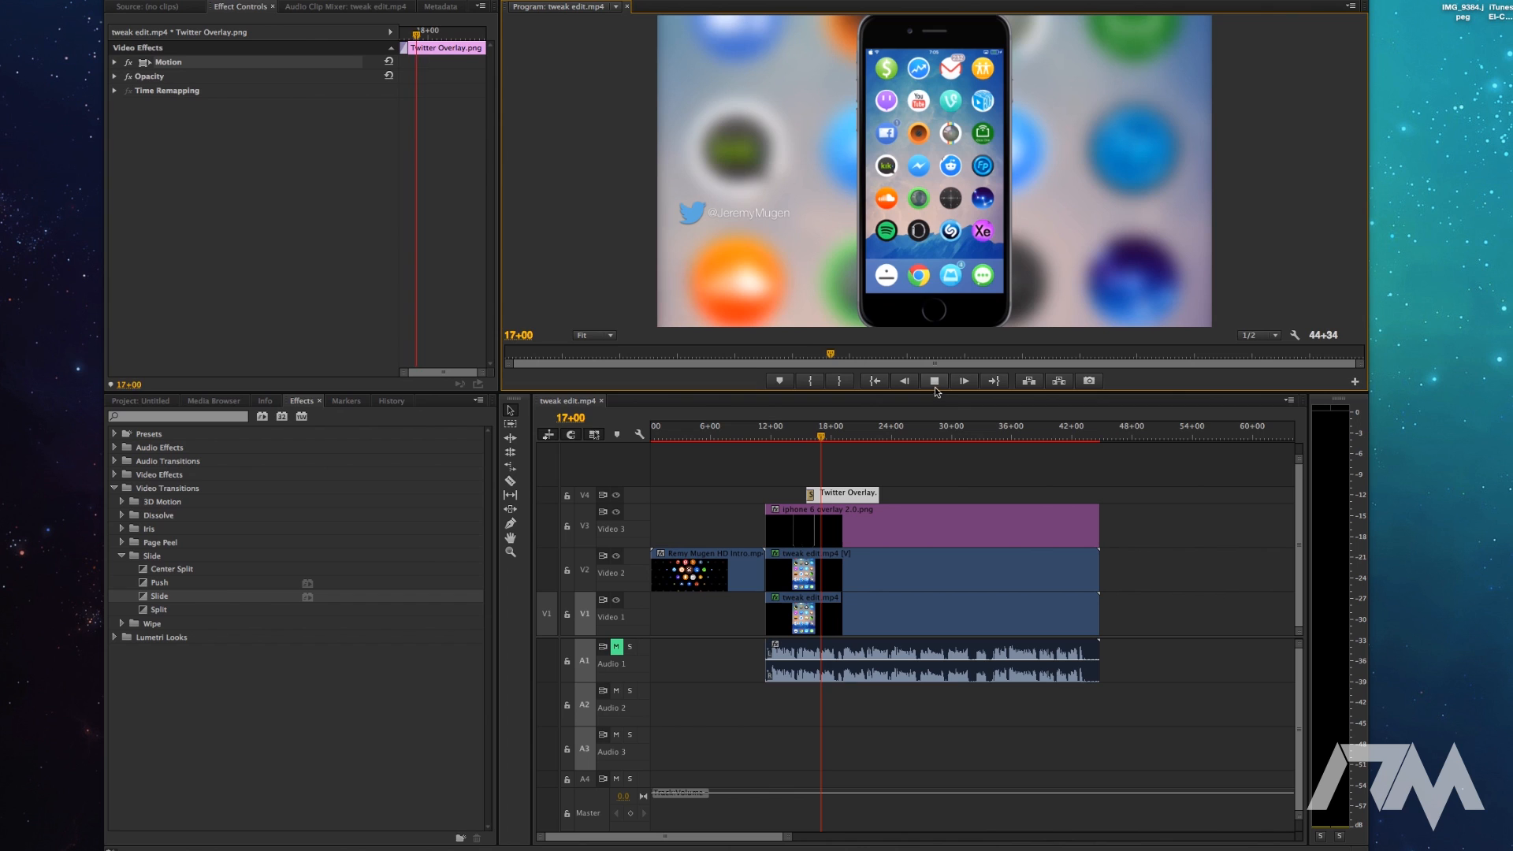
left_click(932, 383)
- Apply Cross Dissolve to the end of the Twitter overlay clip and play that section to check the fade-out
left_click(122, 515)
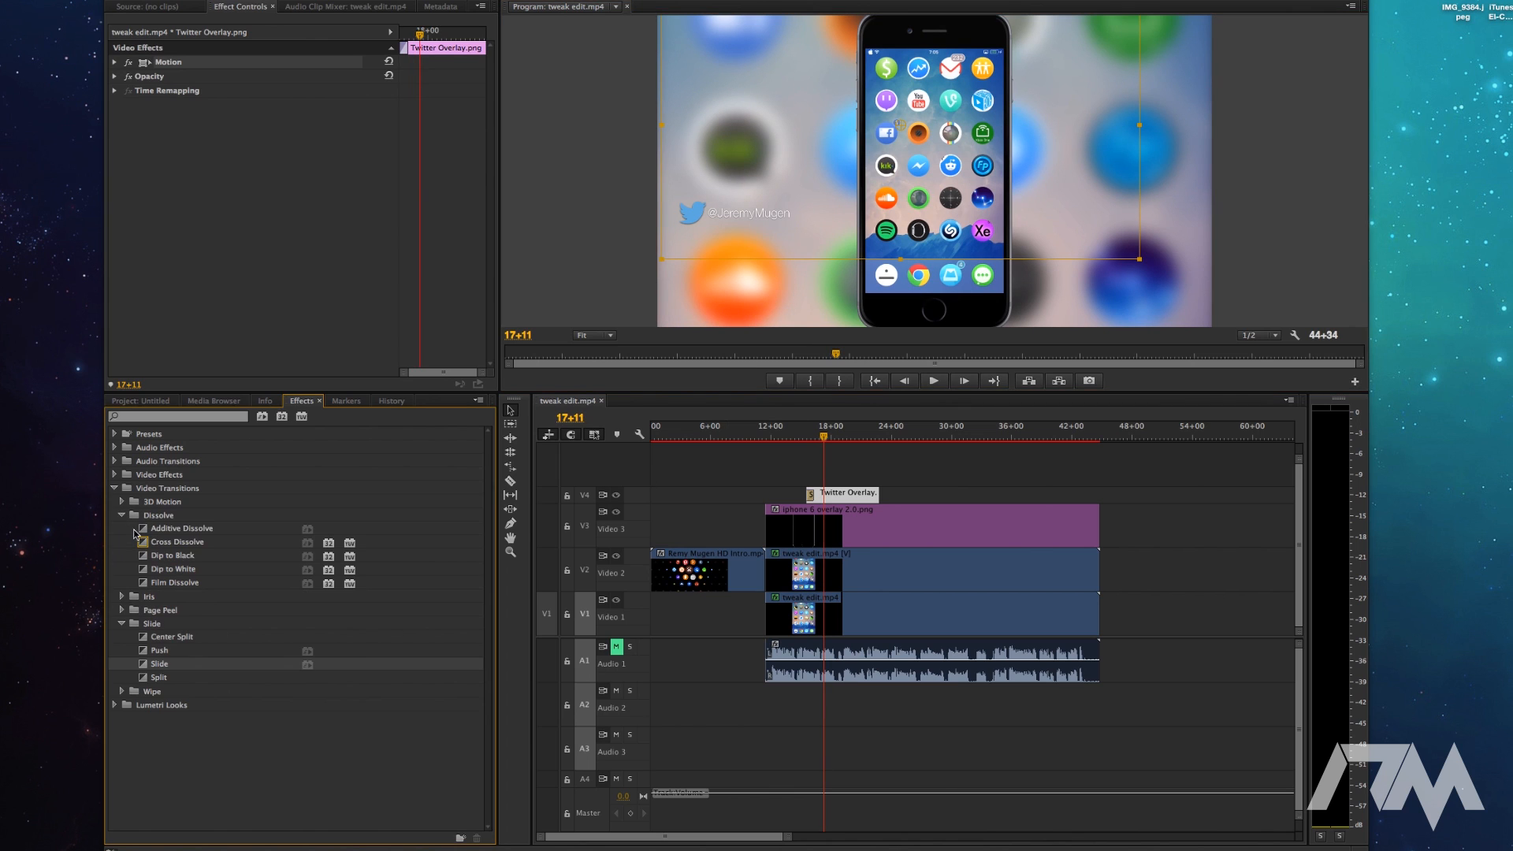
mouse_move(141, 543)
left_mouse_down()
mouse_move(508, 539)
mouse_move(876, 496)
left_mouse_up()
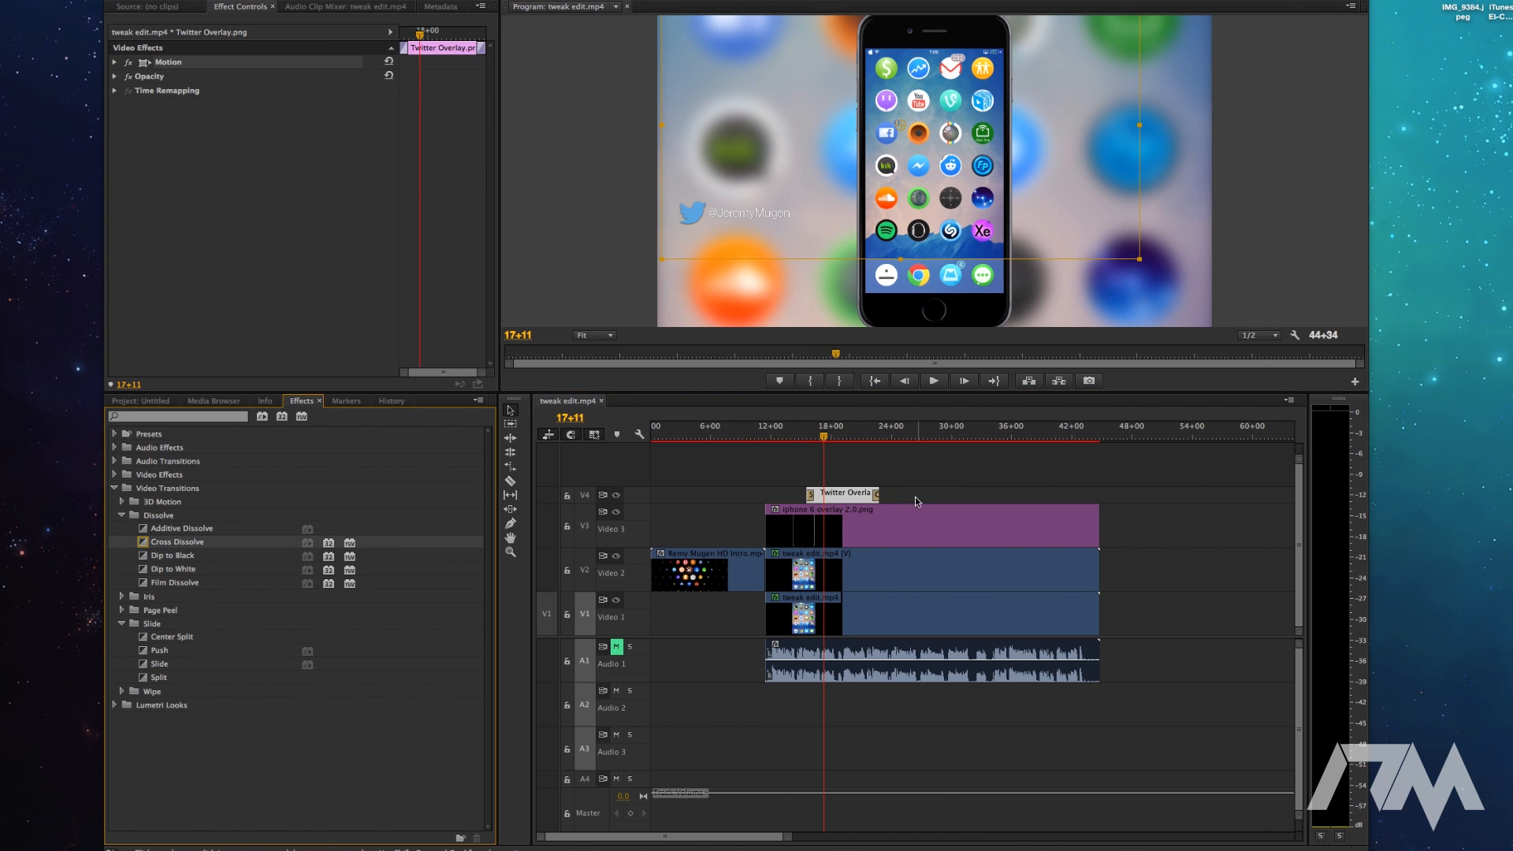
left_click(872, 439)
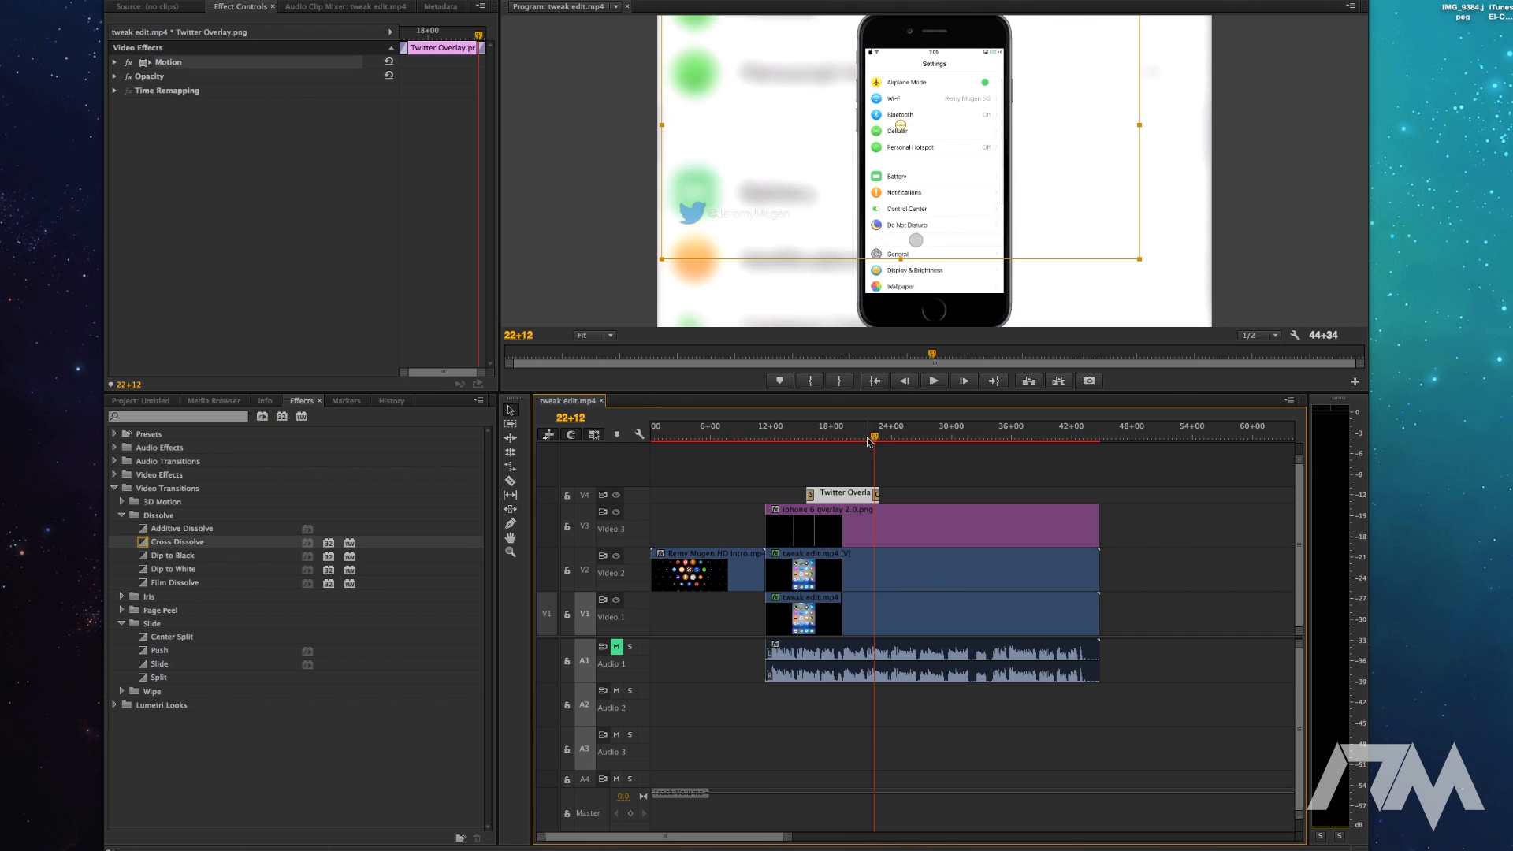
left_click(934, 381)
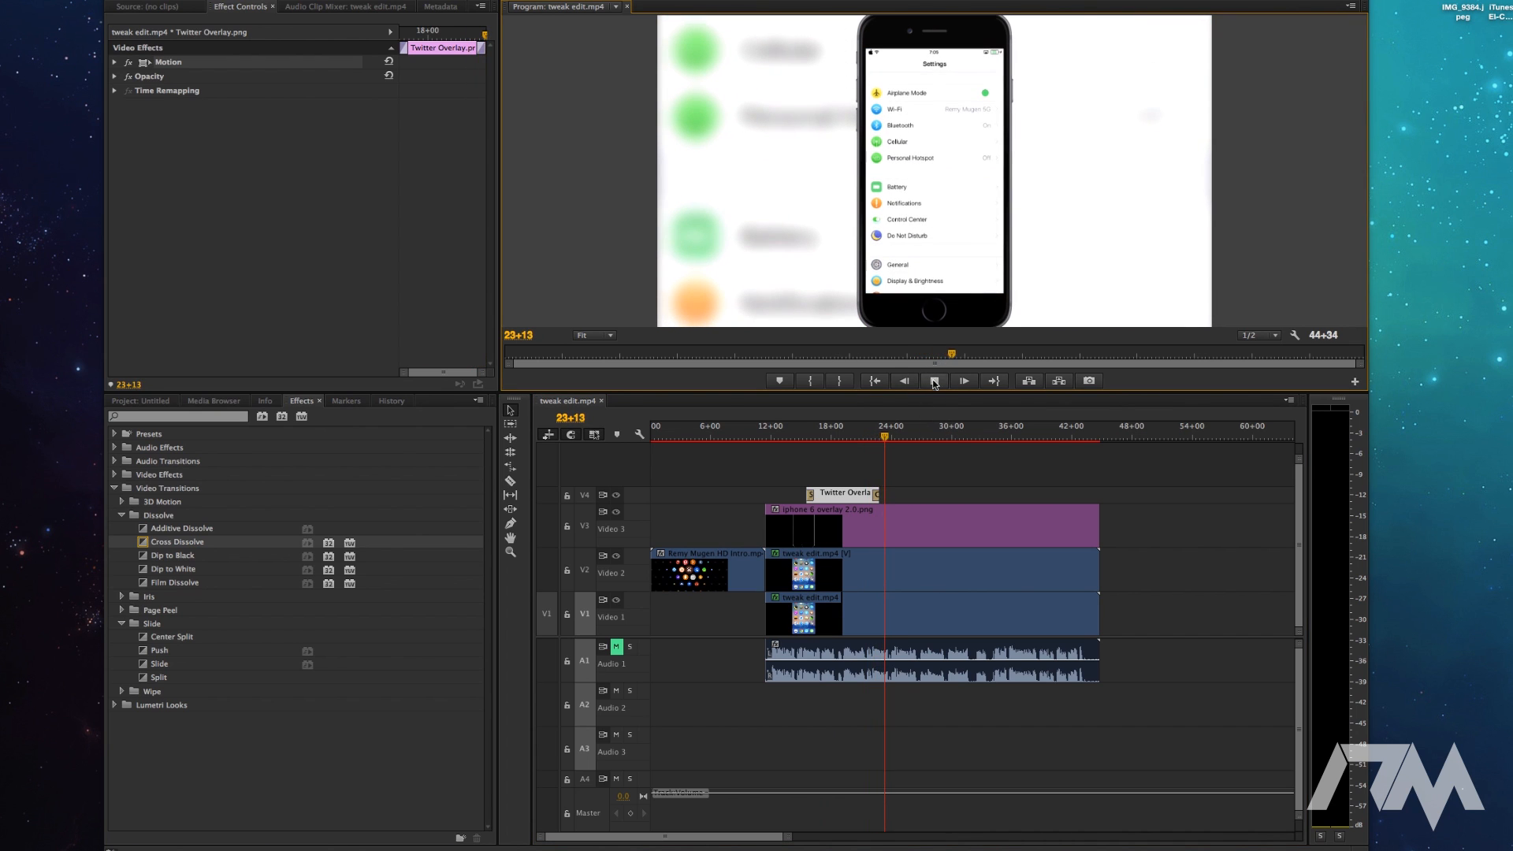
key("space")
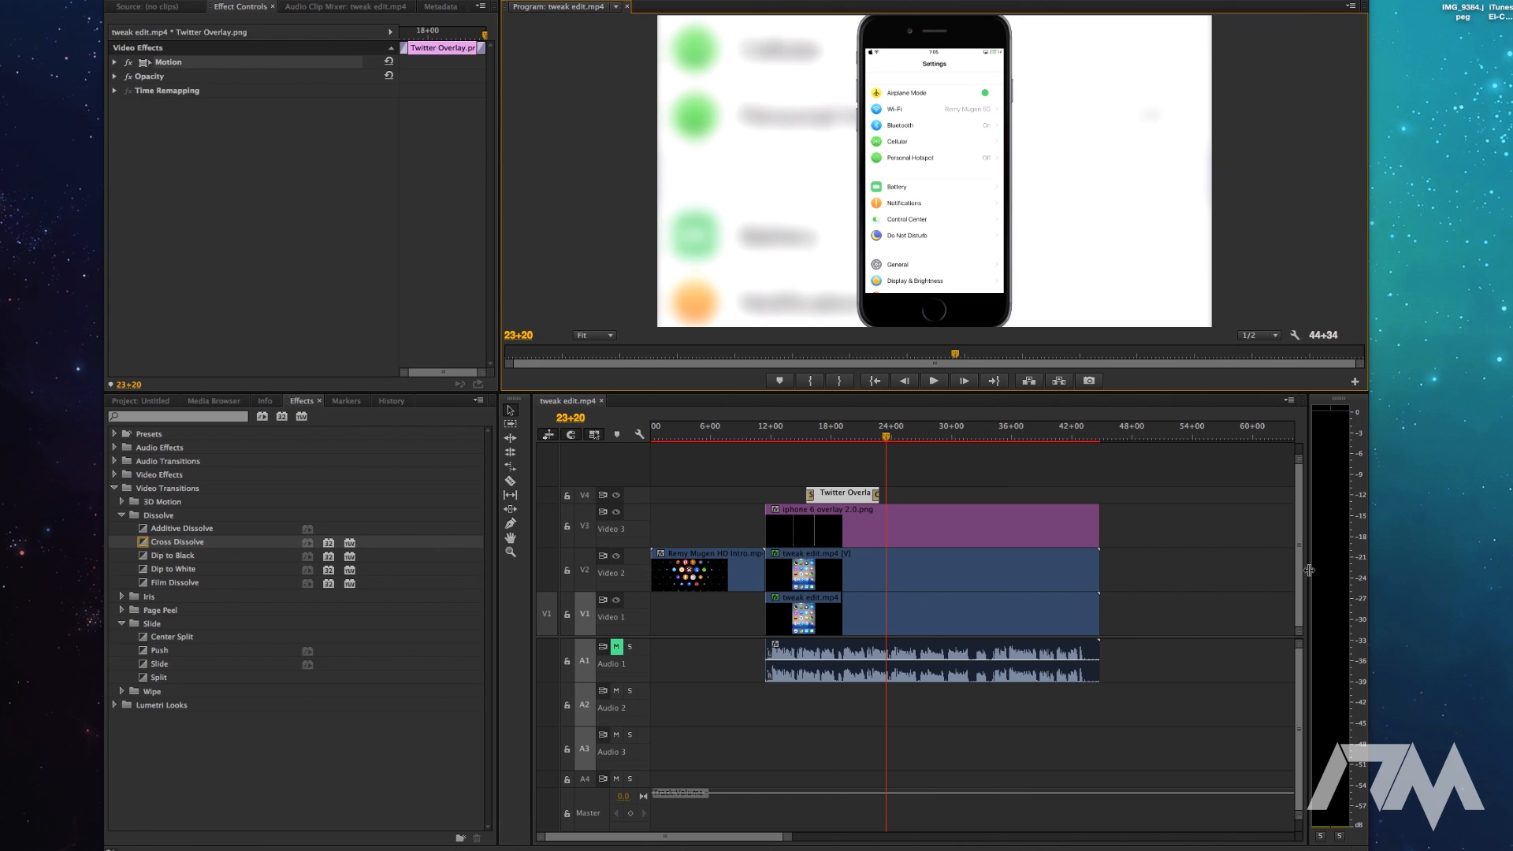
- Place Outro iDeviceMovies.png from the desktop on V4 at about 42 seconds, near the end of the sequence
left_click(1082, 433)
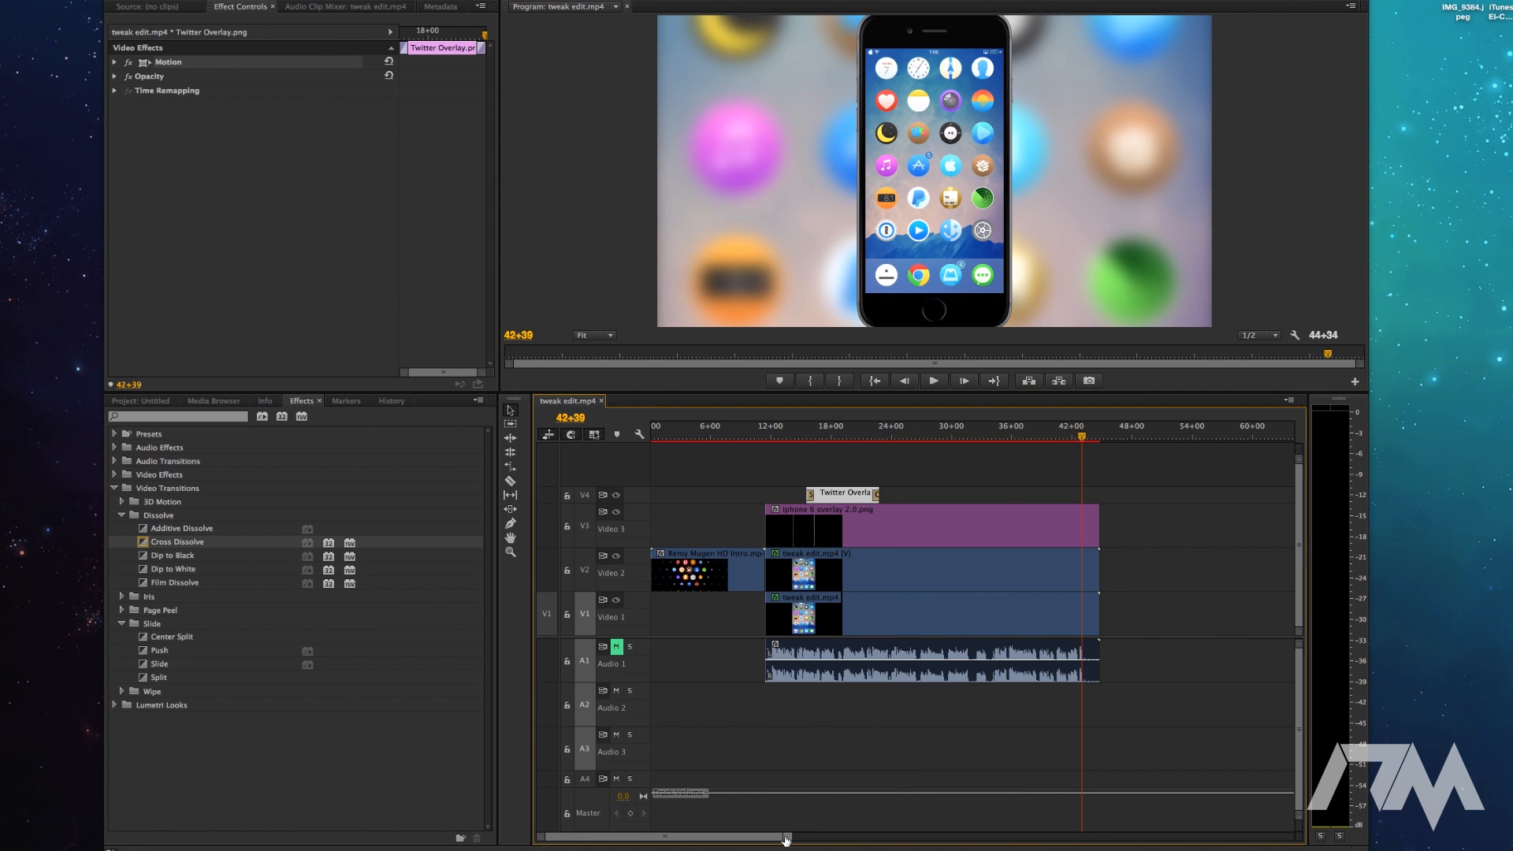
left_click_drag(785, 839, 709, 830)
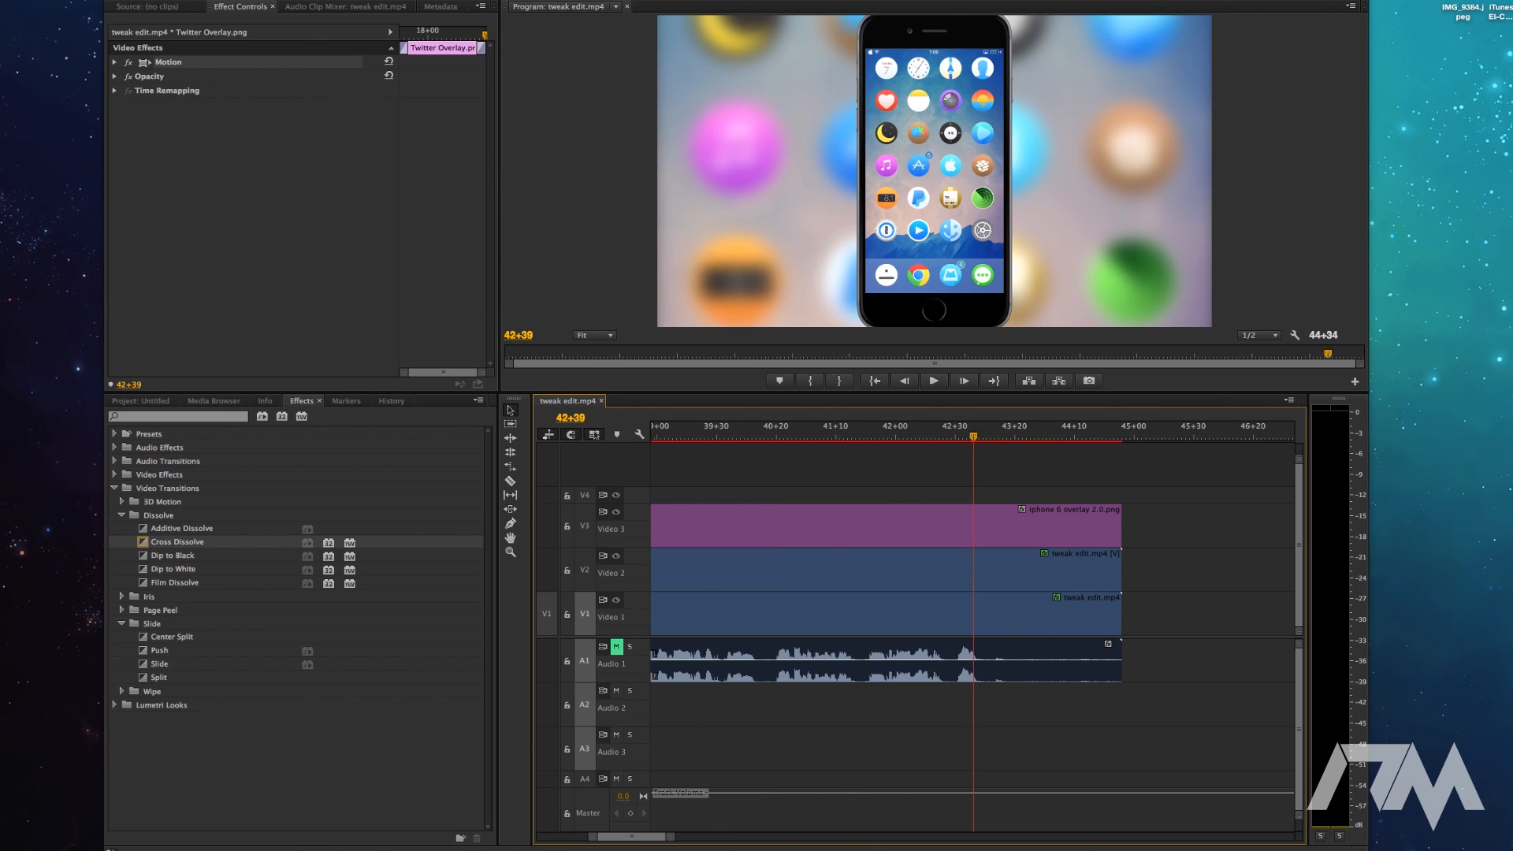
left_click_drag(1509, 441, 942, 498)
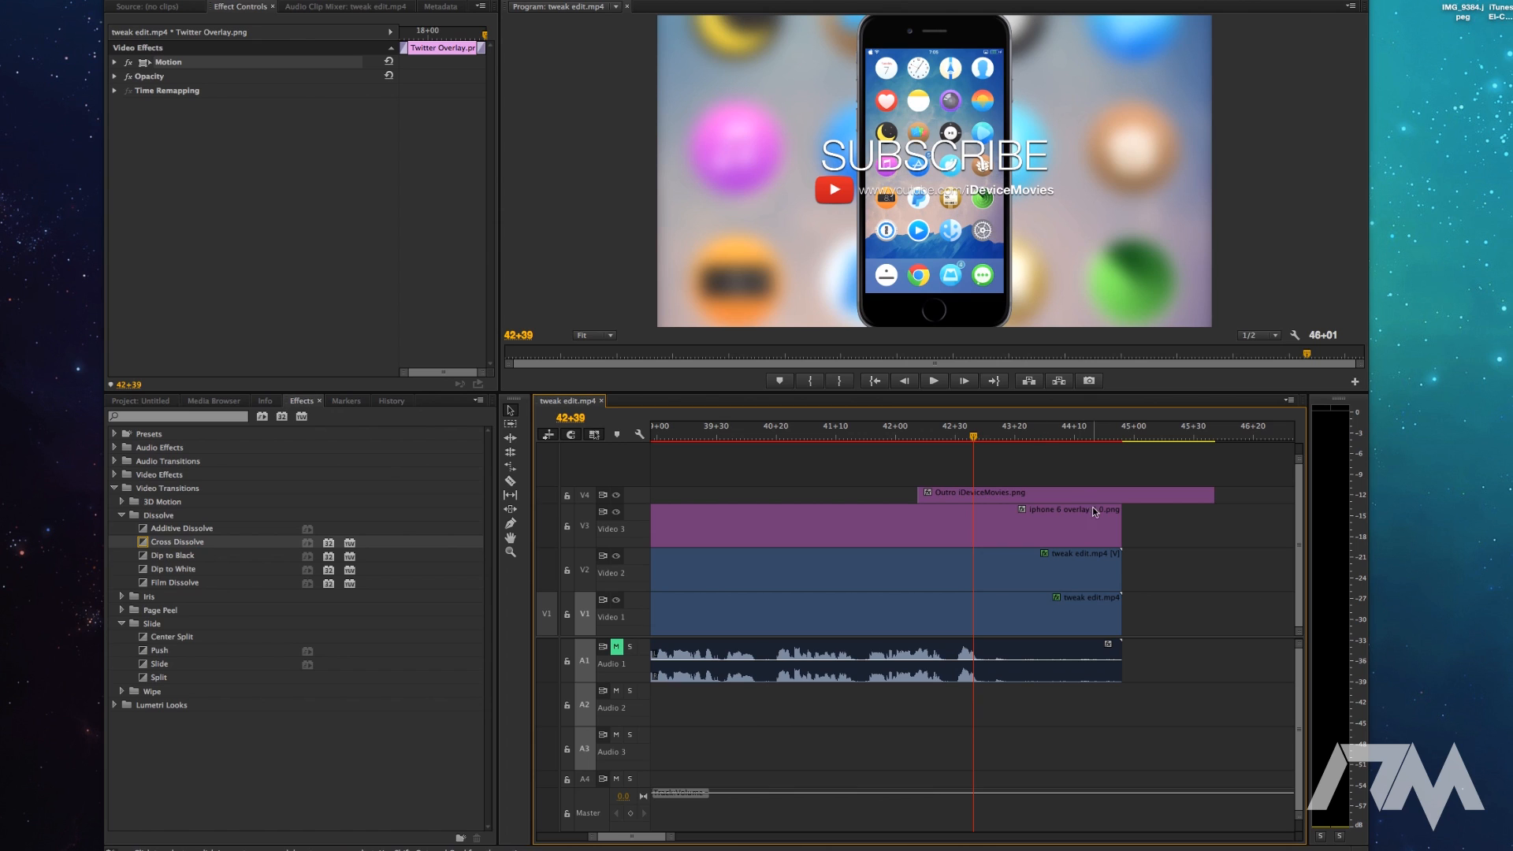
- Trim the outro image on V4 to start at about 42+36 and end with the clips below it
left_click_drag(1211, 495, 1121, 495)
left_click_drag(916, 495, 967, 498)
left_click_drag(974, 439, 970, 441)
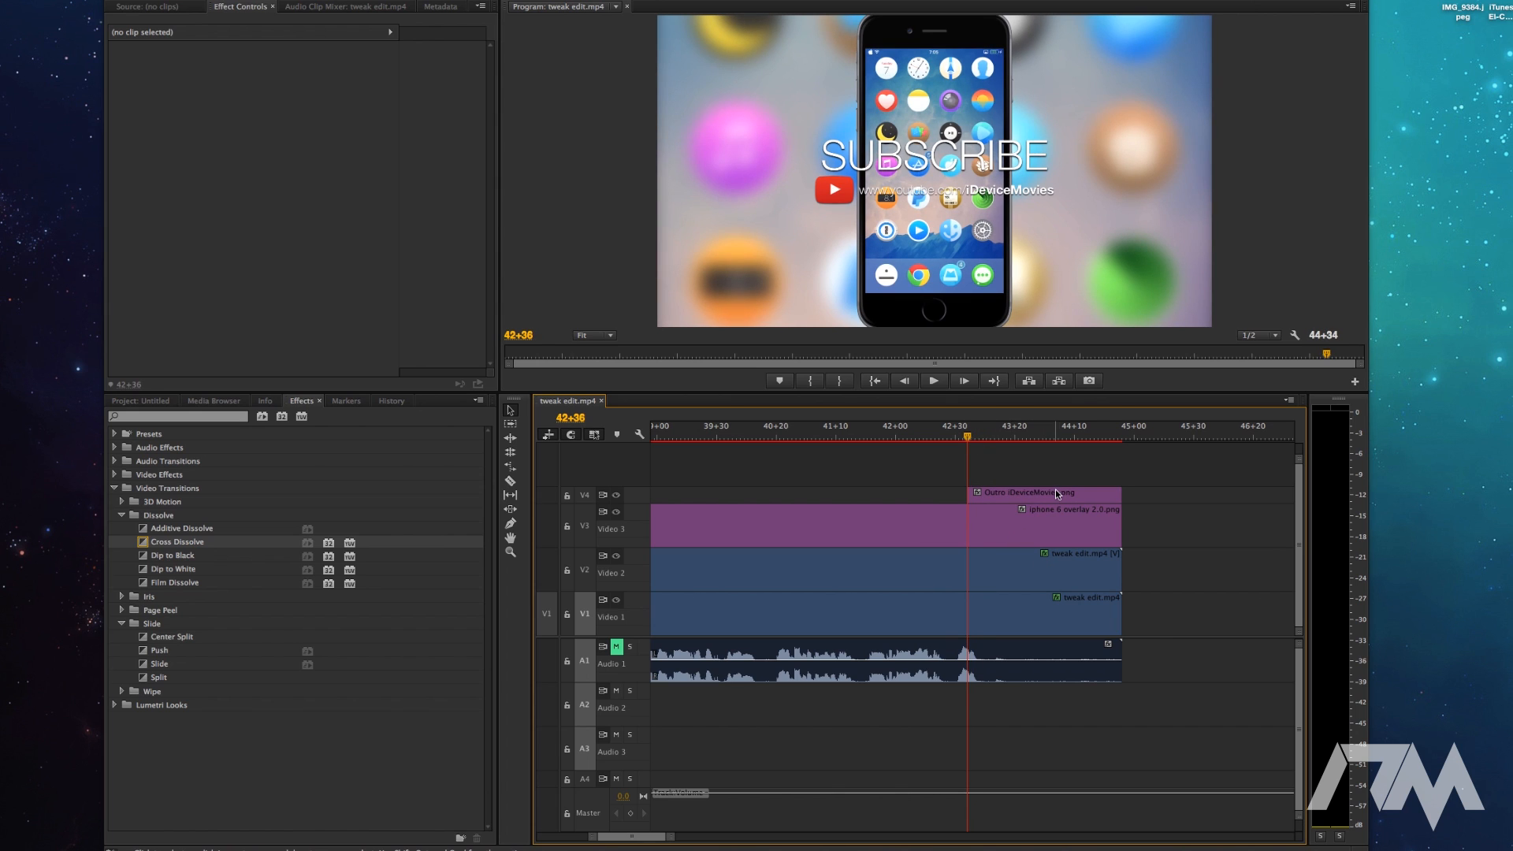
- Split the iPhone overlay on V3 and the tweak edit.mp4 clip on V2 at the outro's start, 42+36
left_click(510, 481)
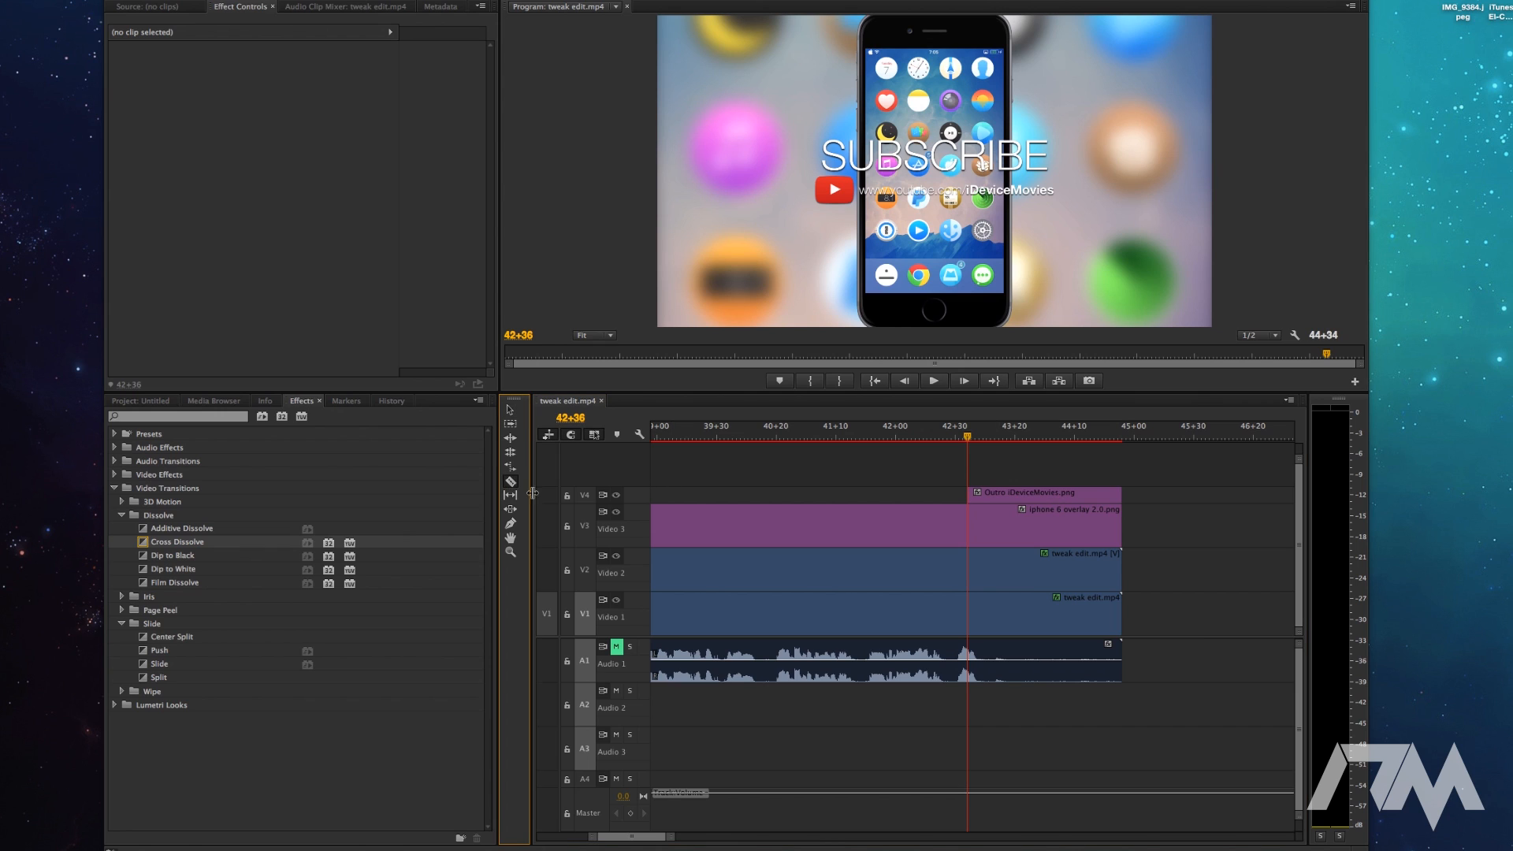
left_click(971, 571)
left_click(973, 527)
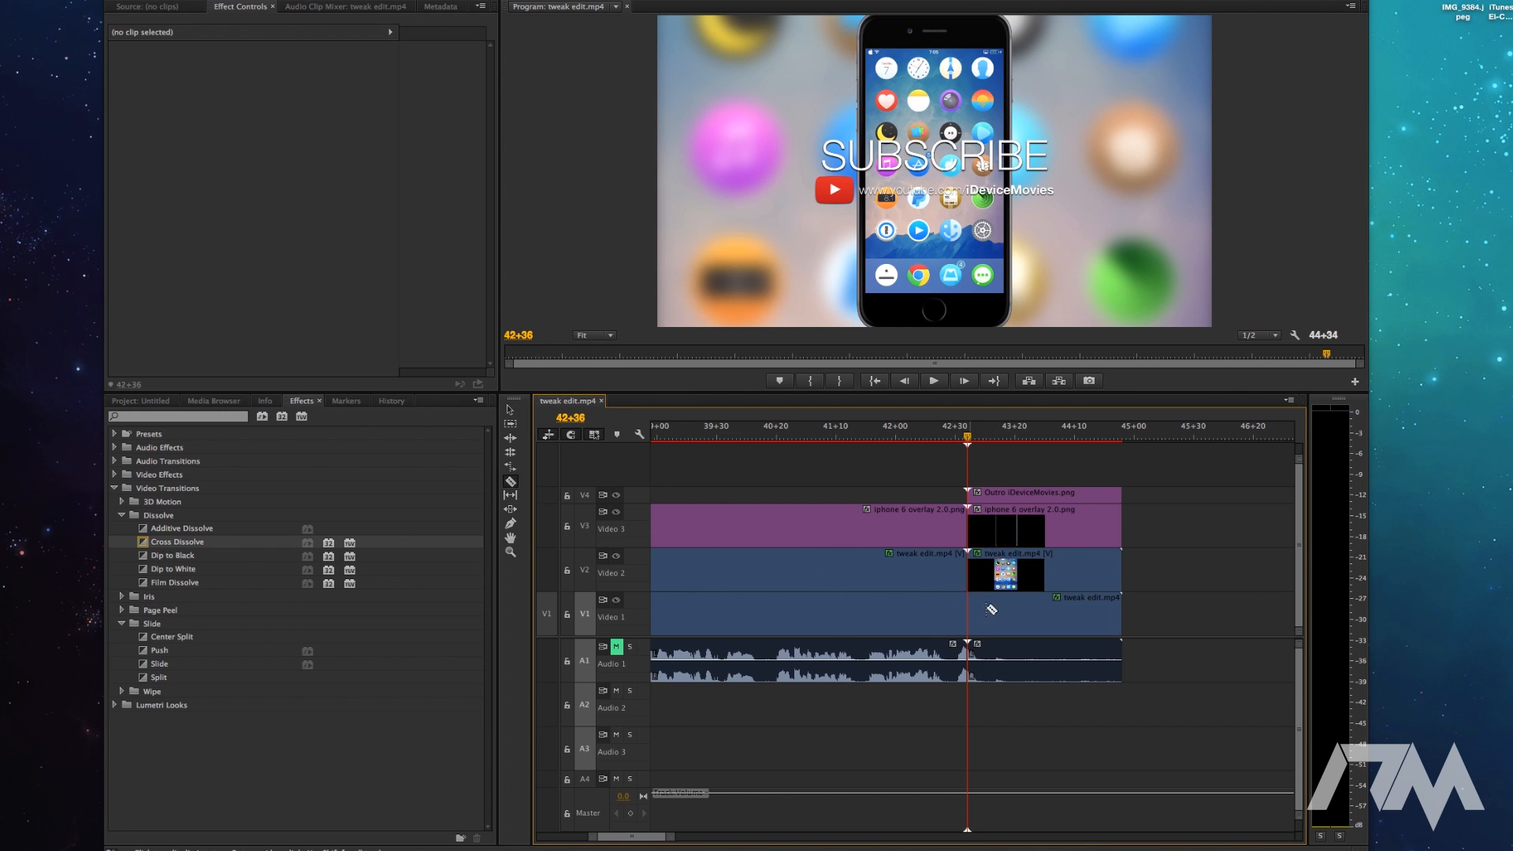
left_click(509, 411)
- Apply the Gaussian Blur video effect to the iPhone overlay segment after the cut on V3
left_click(1064, 587)
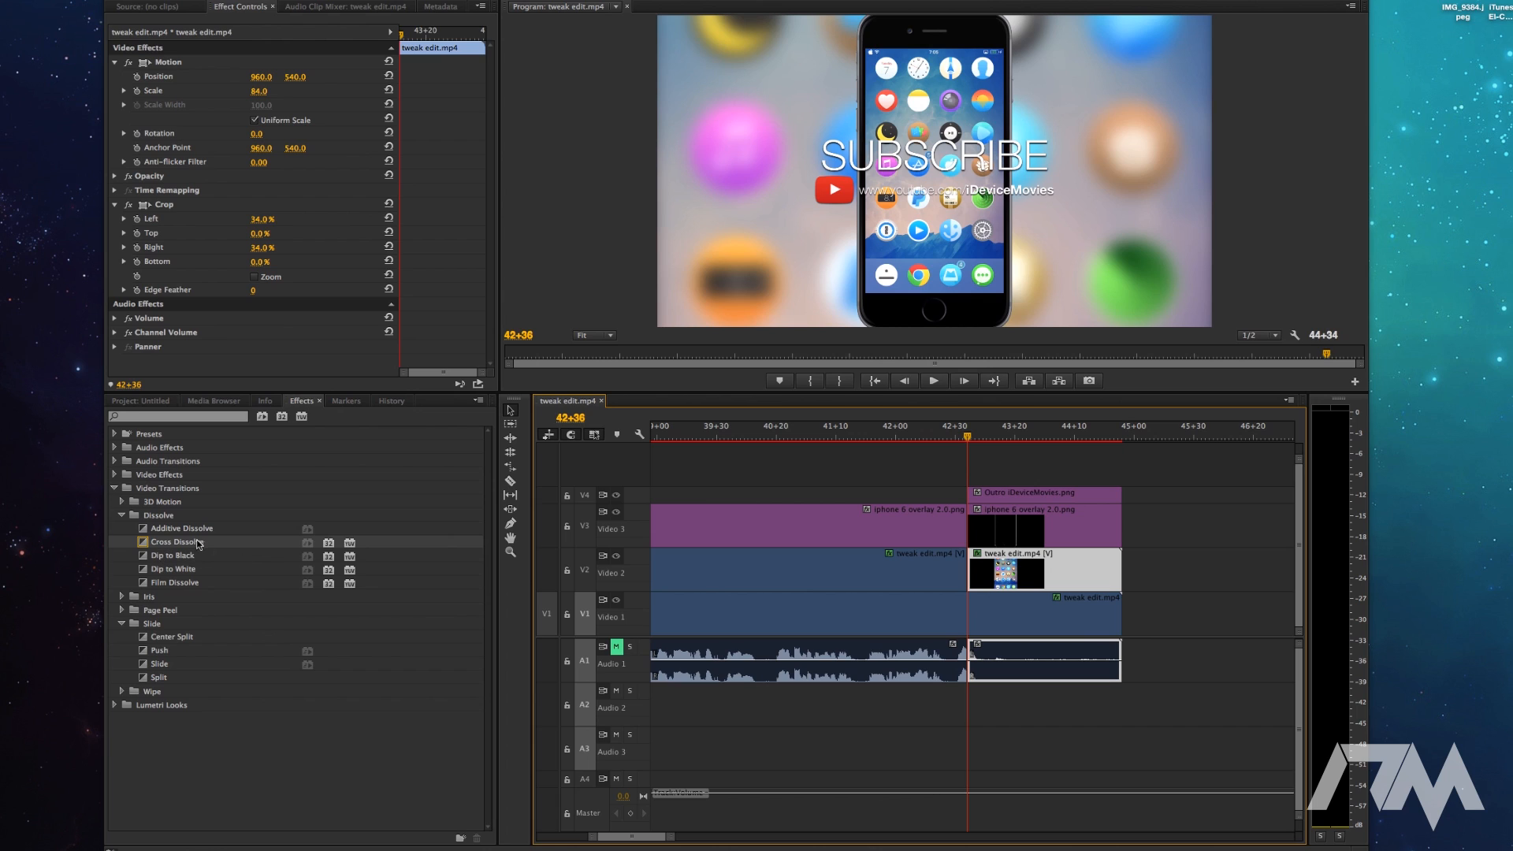
left_click(122, 515)
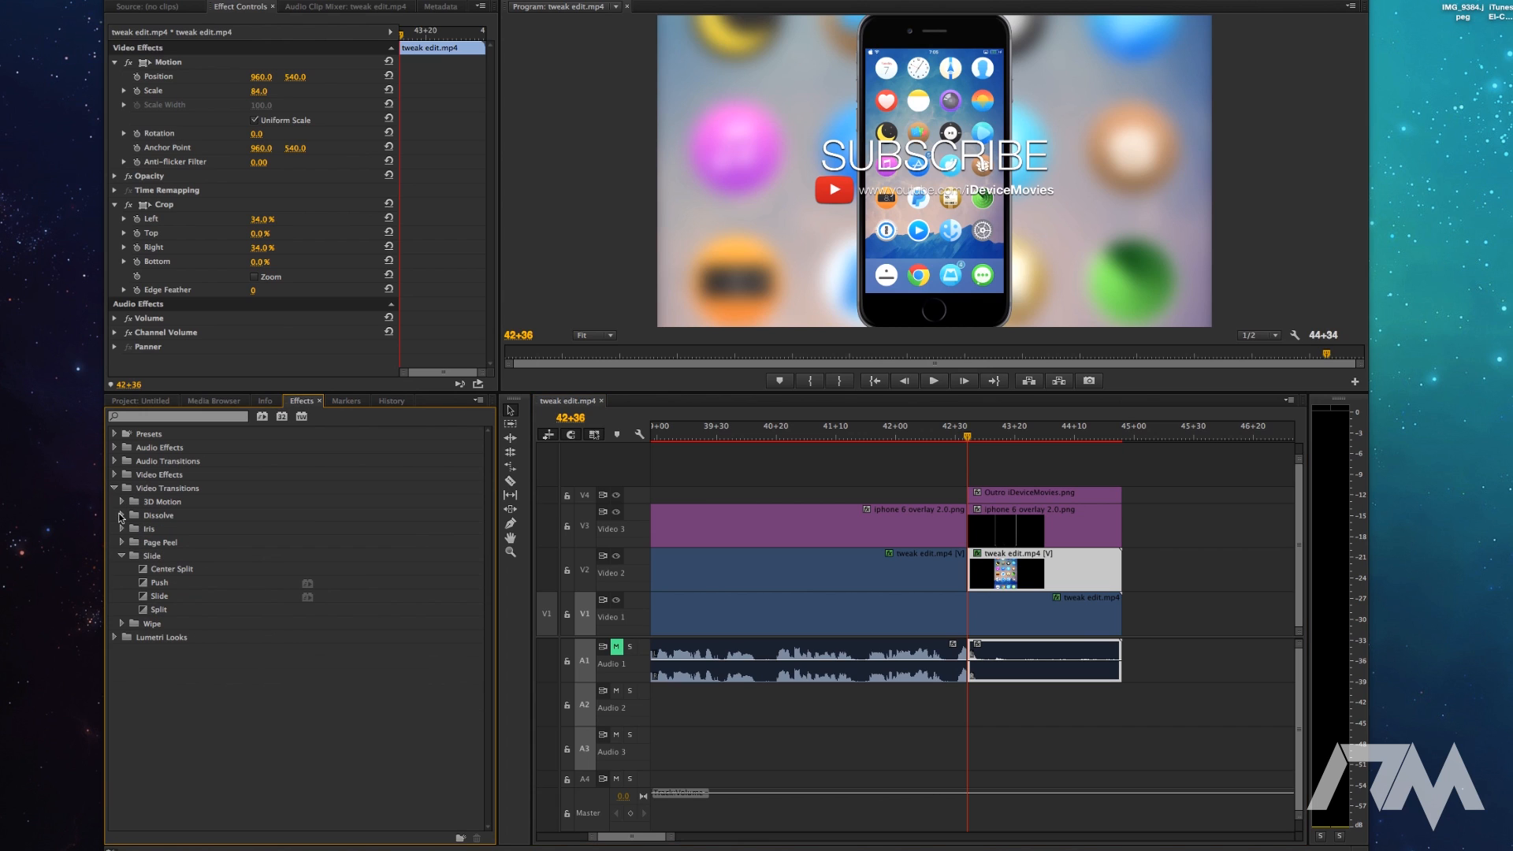
left_click(121, 556)
left_click(114, 488)
left_click(114, 474)
left_click(125, 500)
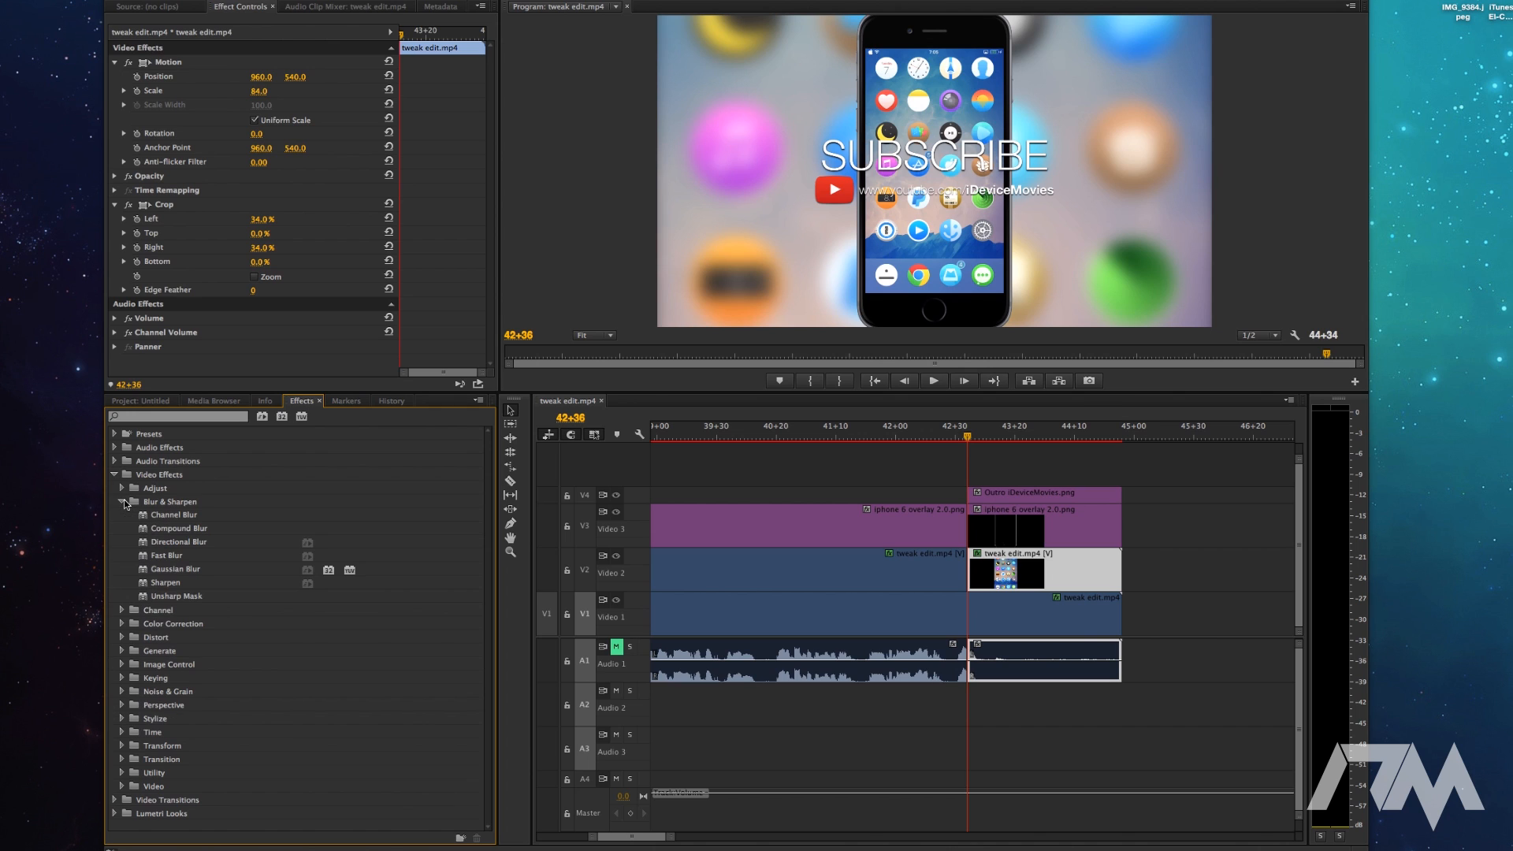
left_click_drag(148, 569, 693, 527)
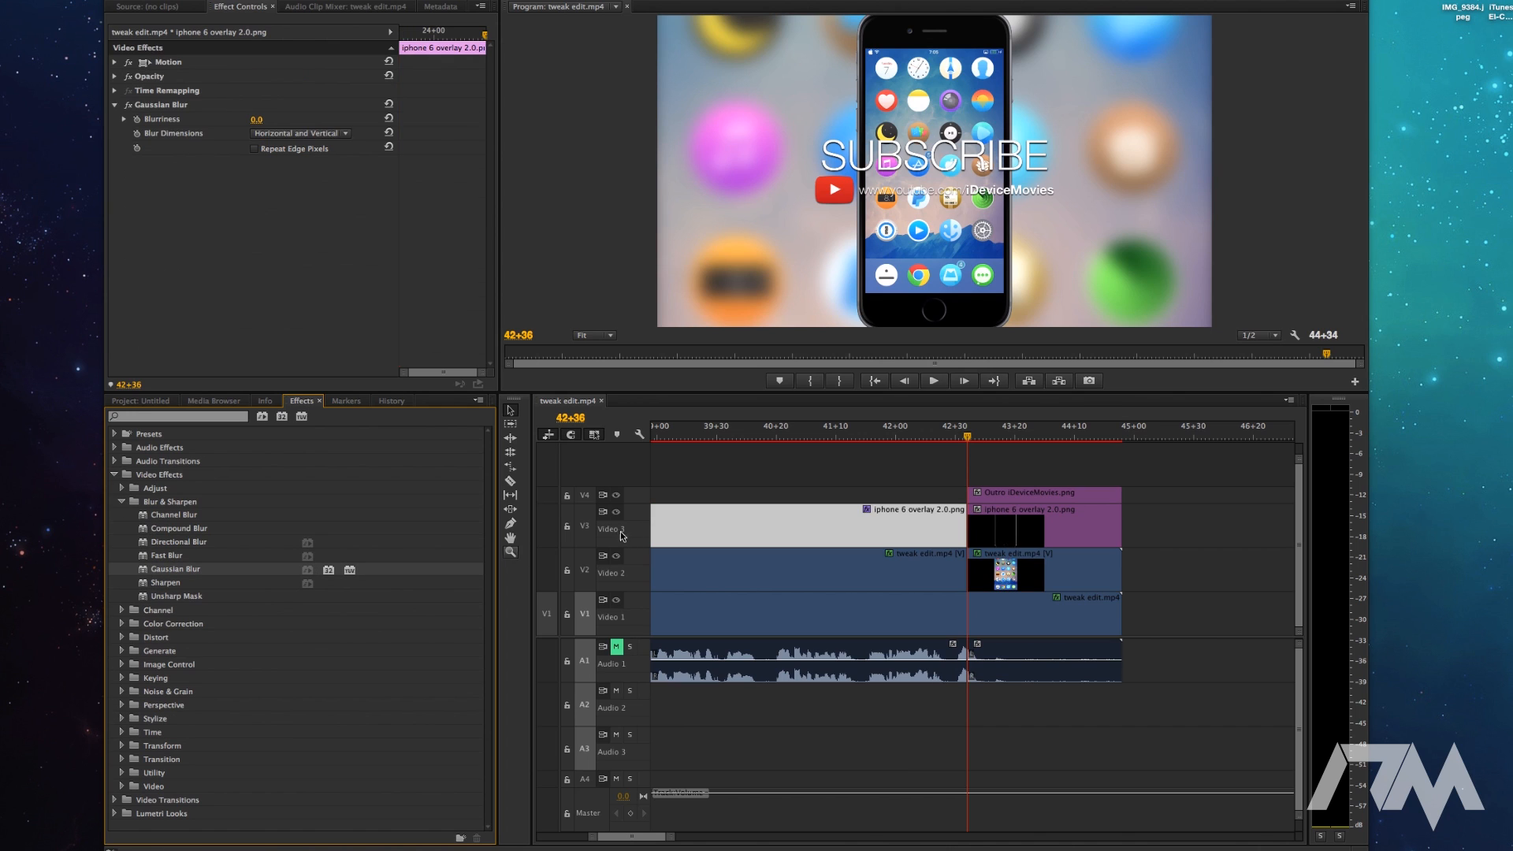
key("super+z")
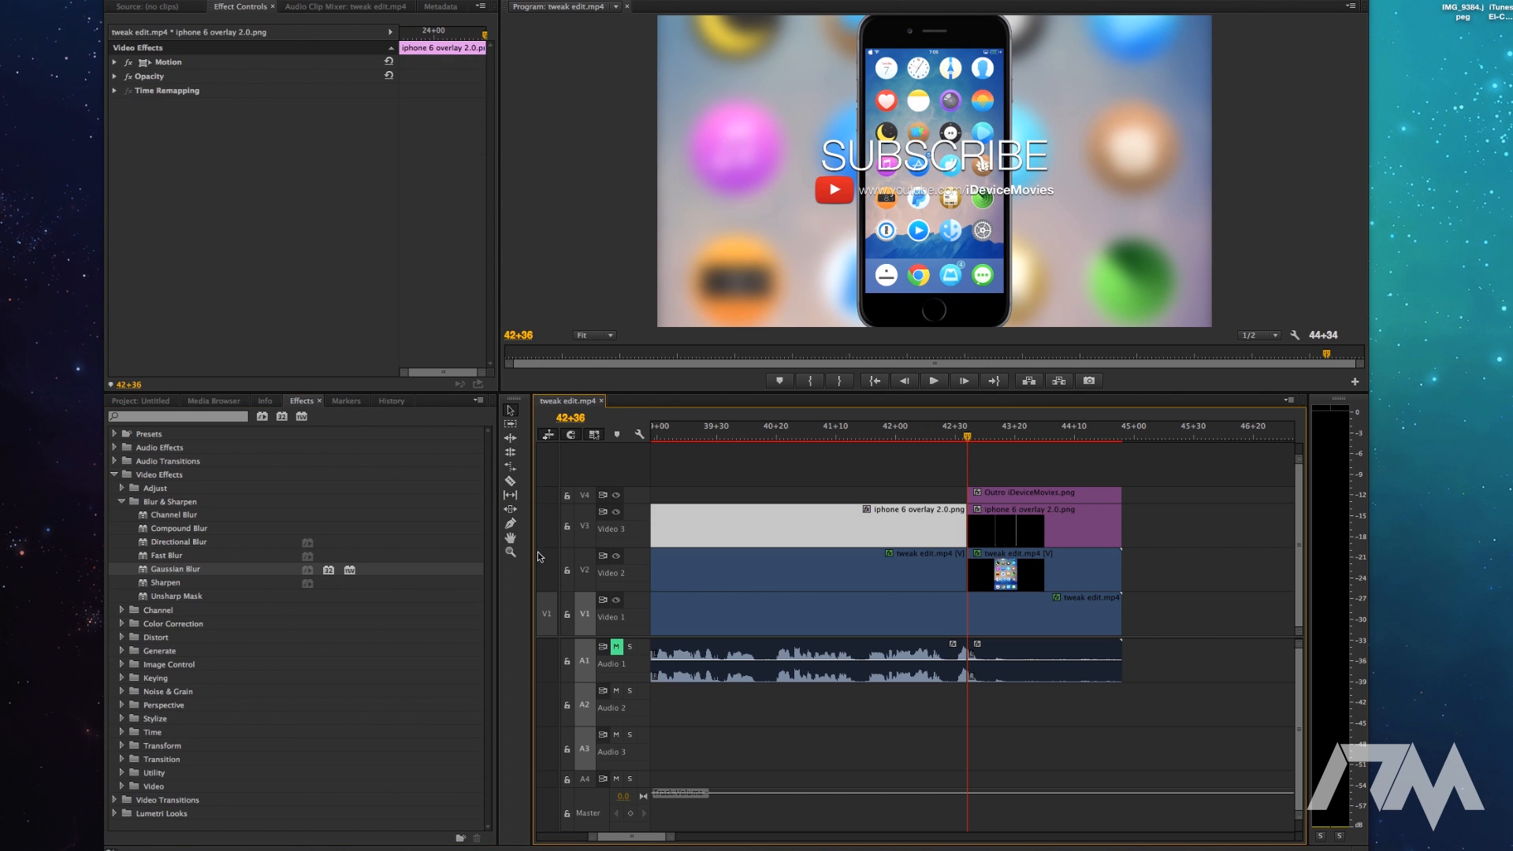
left_click_drag(147, 571, 991, 536)
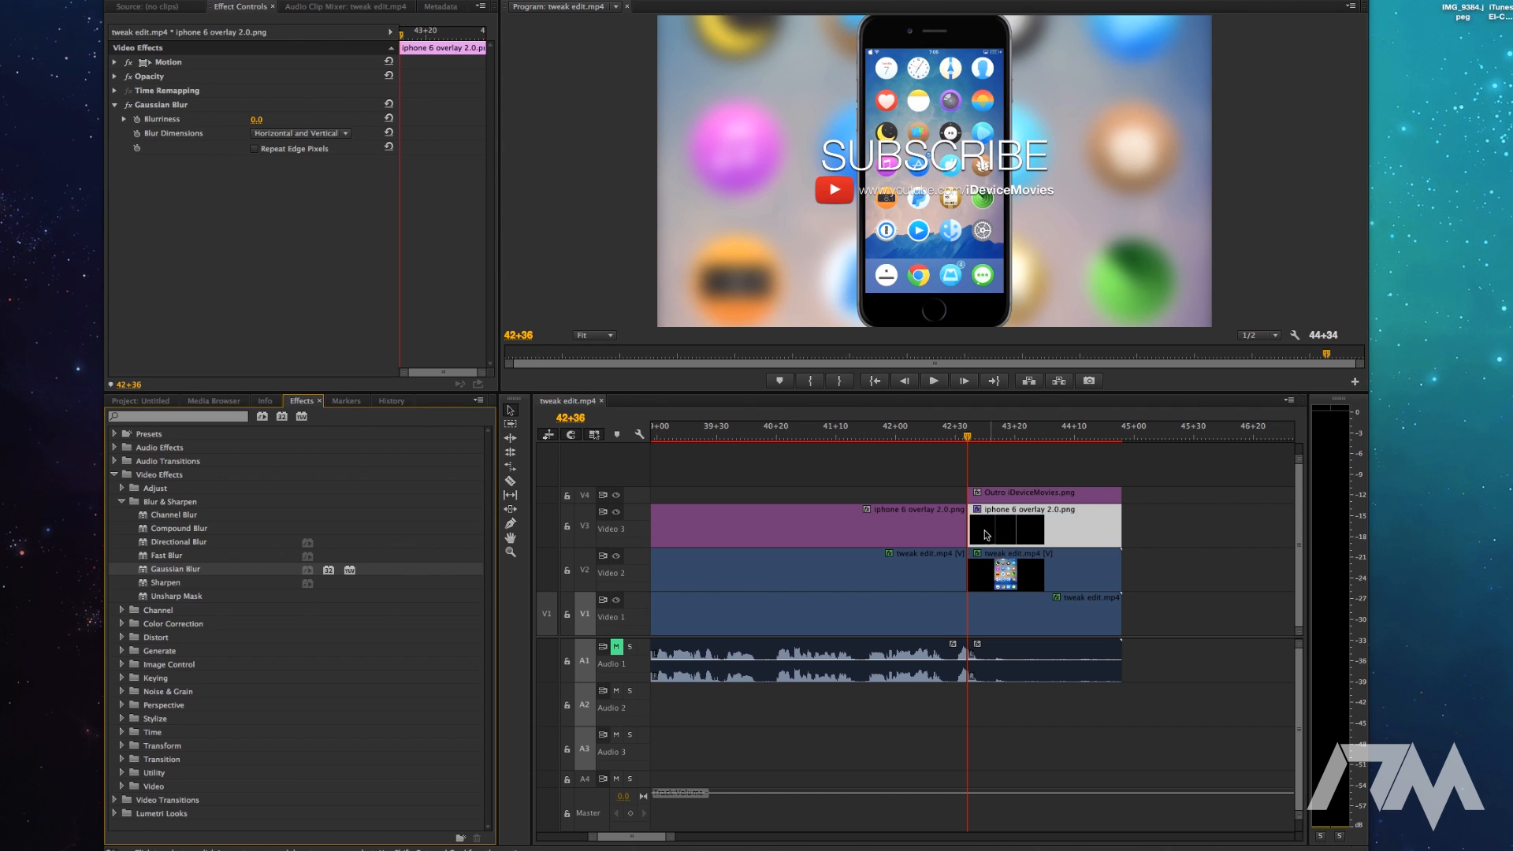
- Set the overlay segment's Gaussian Blur blurriness to 30 and enable Repeat Edge Pixels
left_click(991, 434)
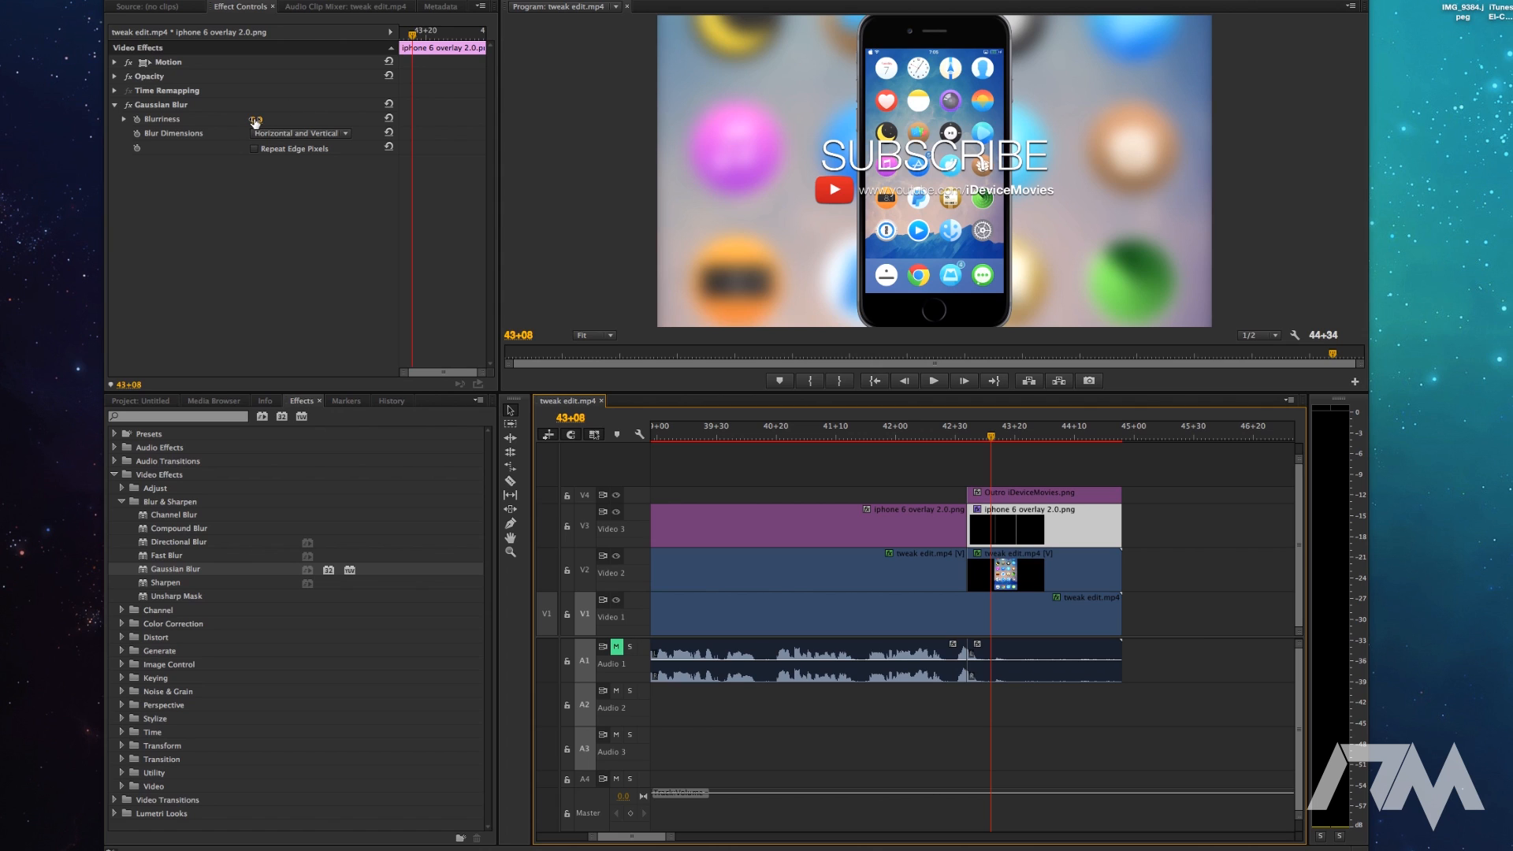
left_click_drag(253, 120, 271, 120)
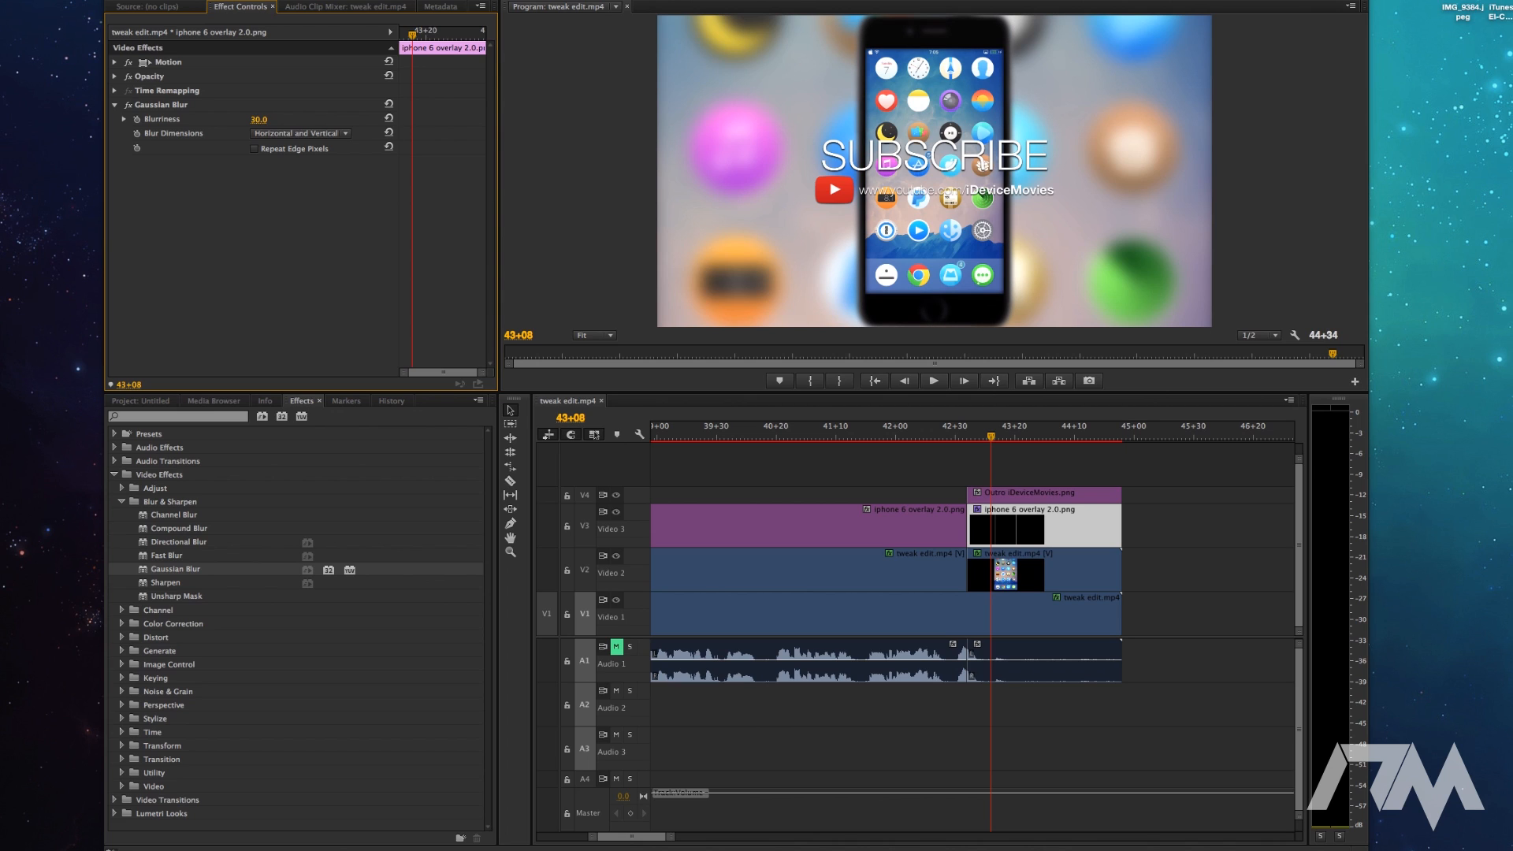
left_click(255, 149)
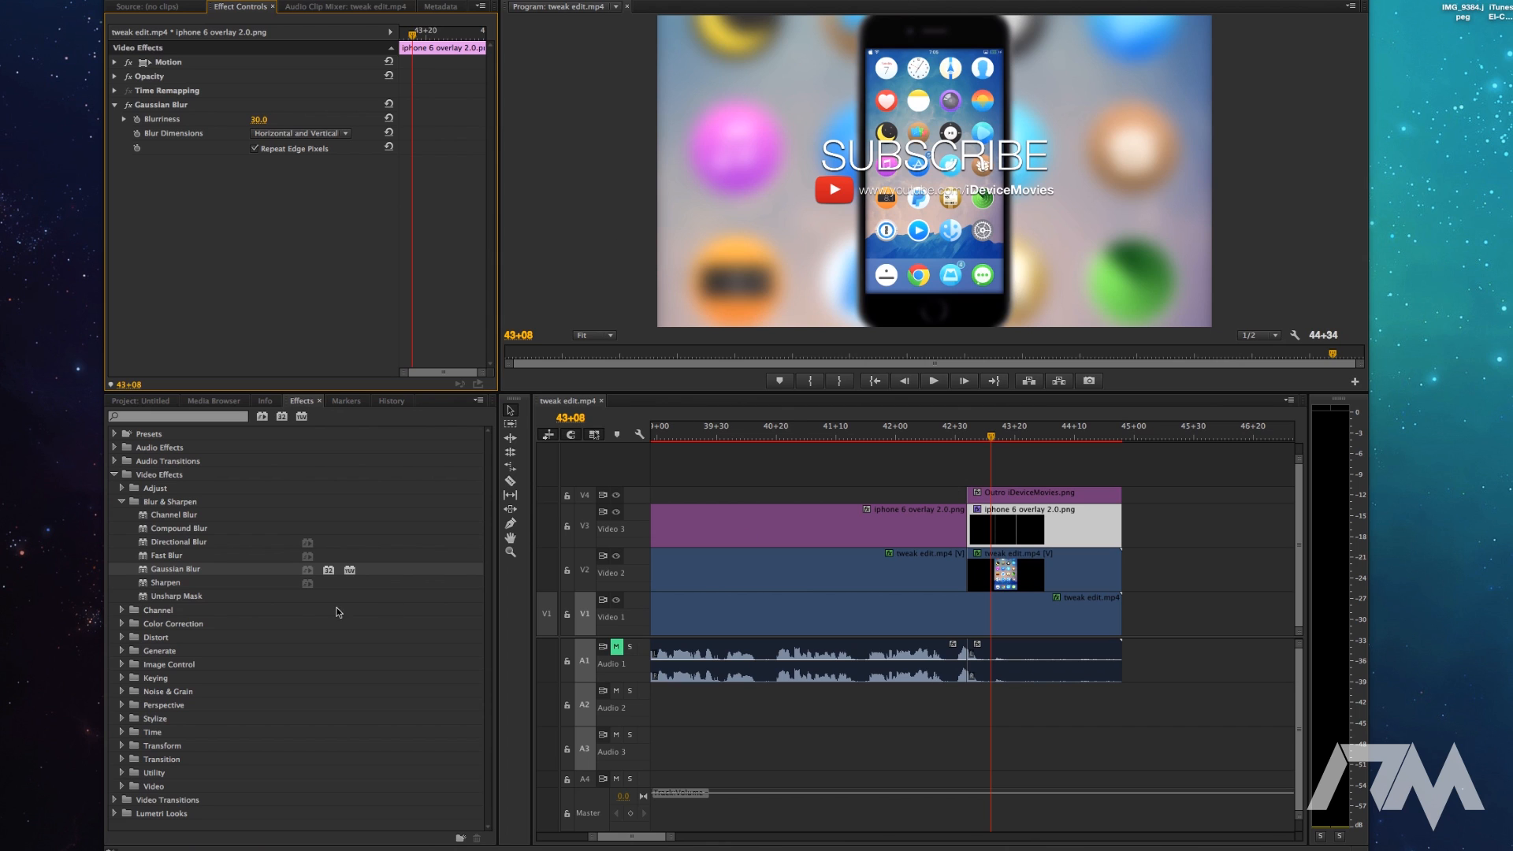
- Apply Gaussian Blur to the V2 segment after the cut, with blurriness 30 and Repeat Edge Pixels enabled
left_click(144, 574)
left_click_drag(144, 574, 1076, 568)
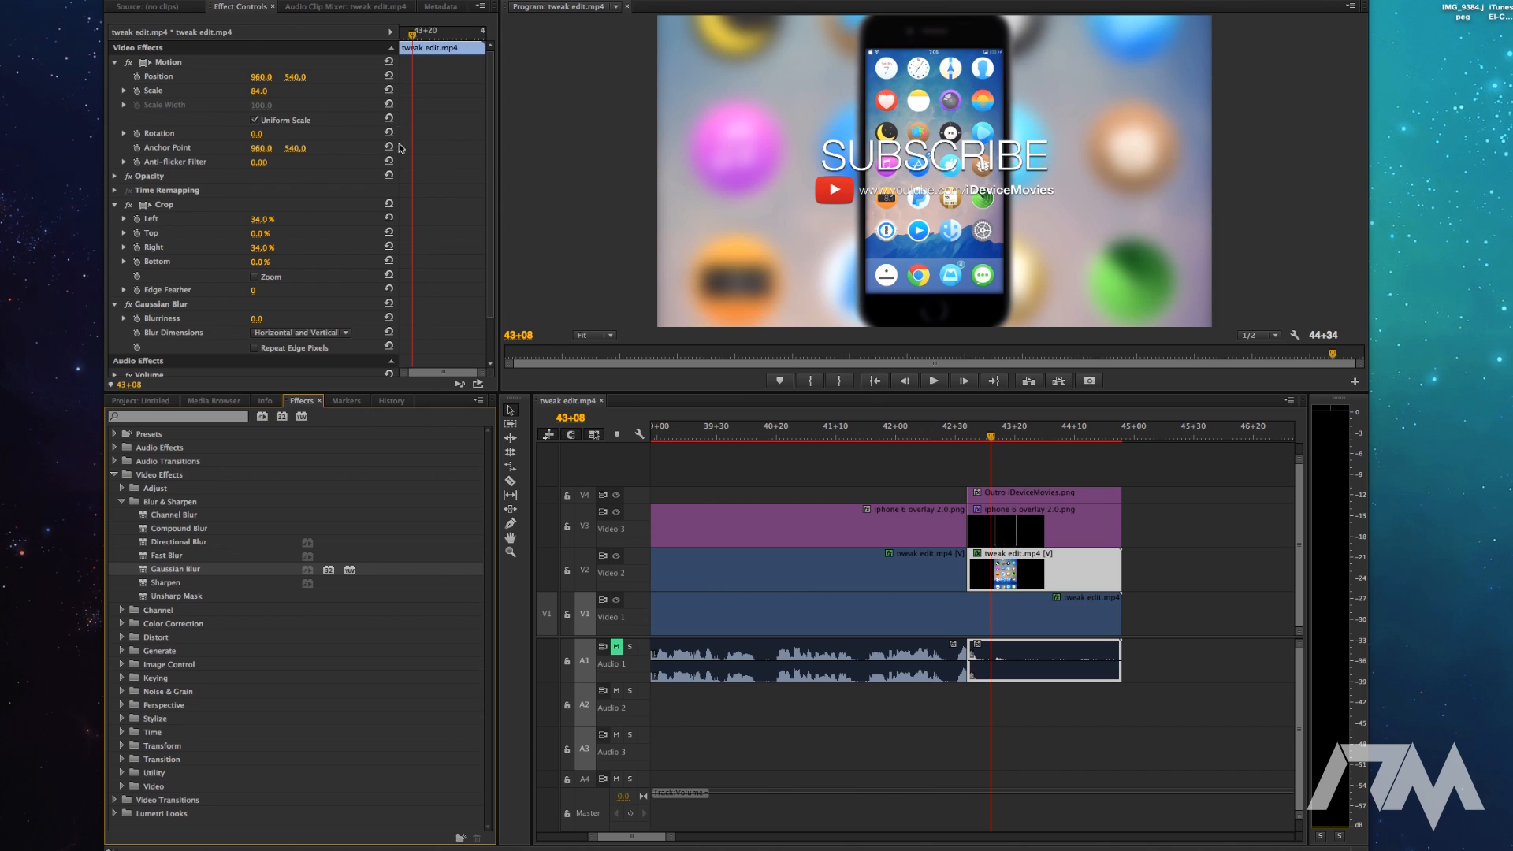
scroll(271, 224, "down", 3)
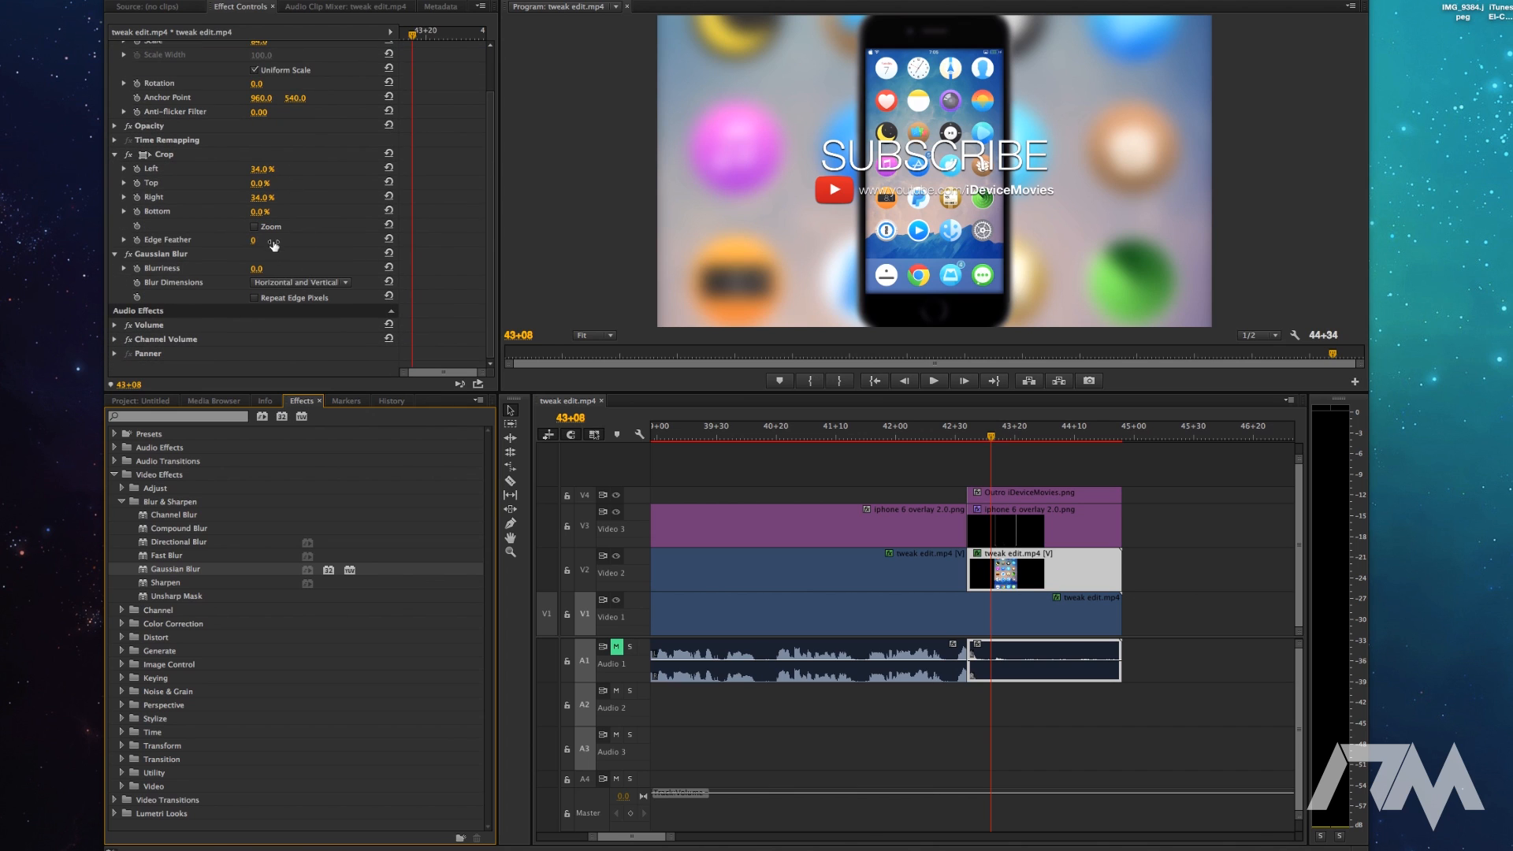
left_click_drag(255, 269, 284, 269)
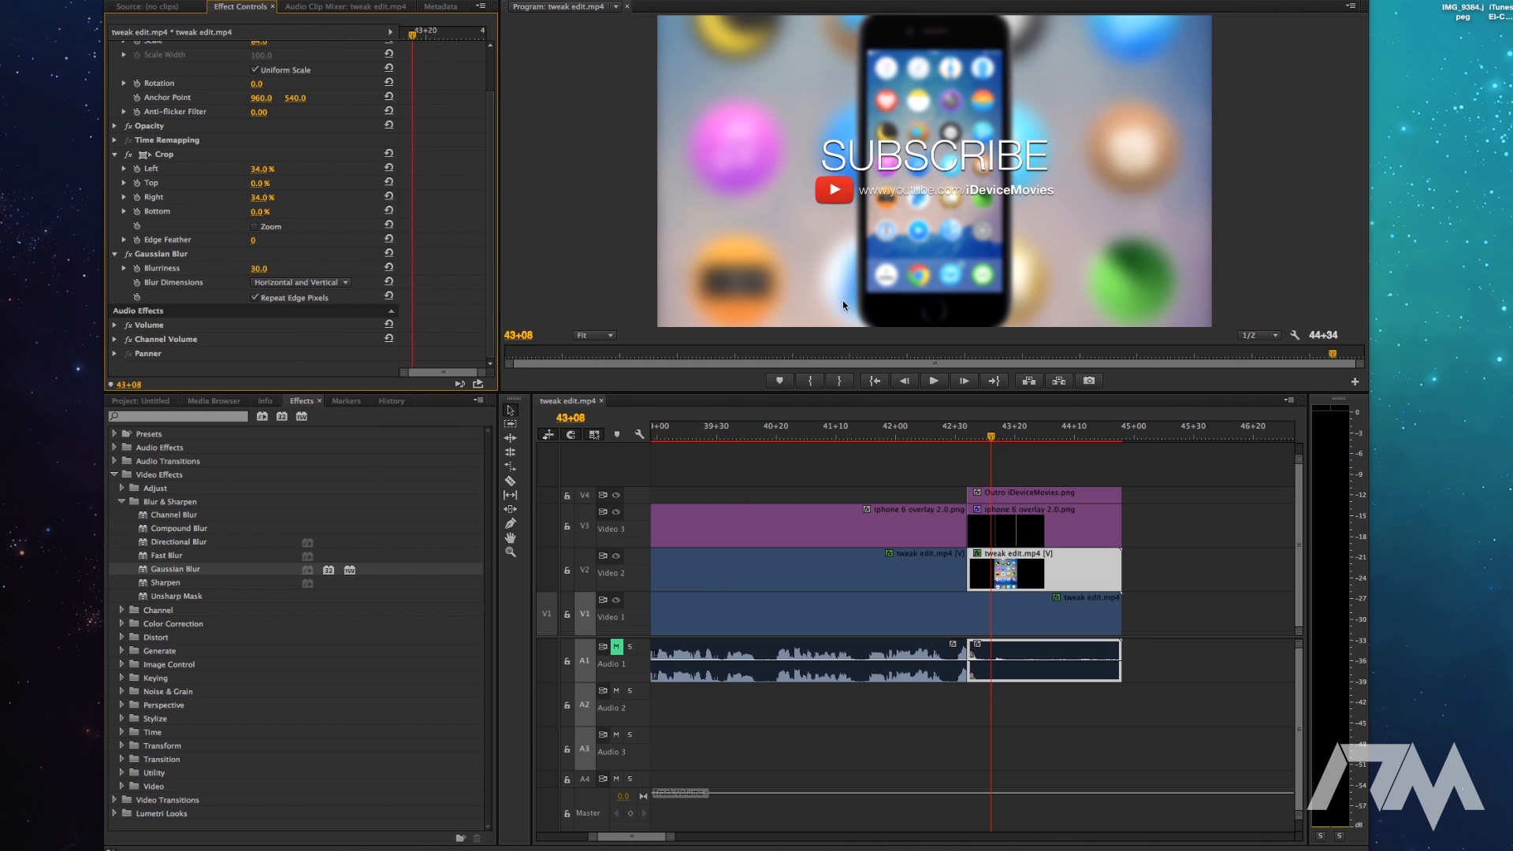
- Apply Cross Dissolve at the cuts on V3 and V2 and to the start of the outro image on V4
left_click_drag(990, 437, 958, 449)
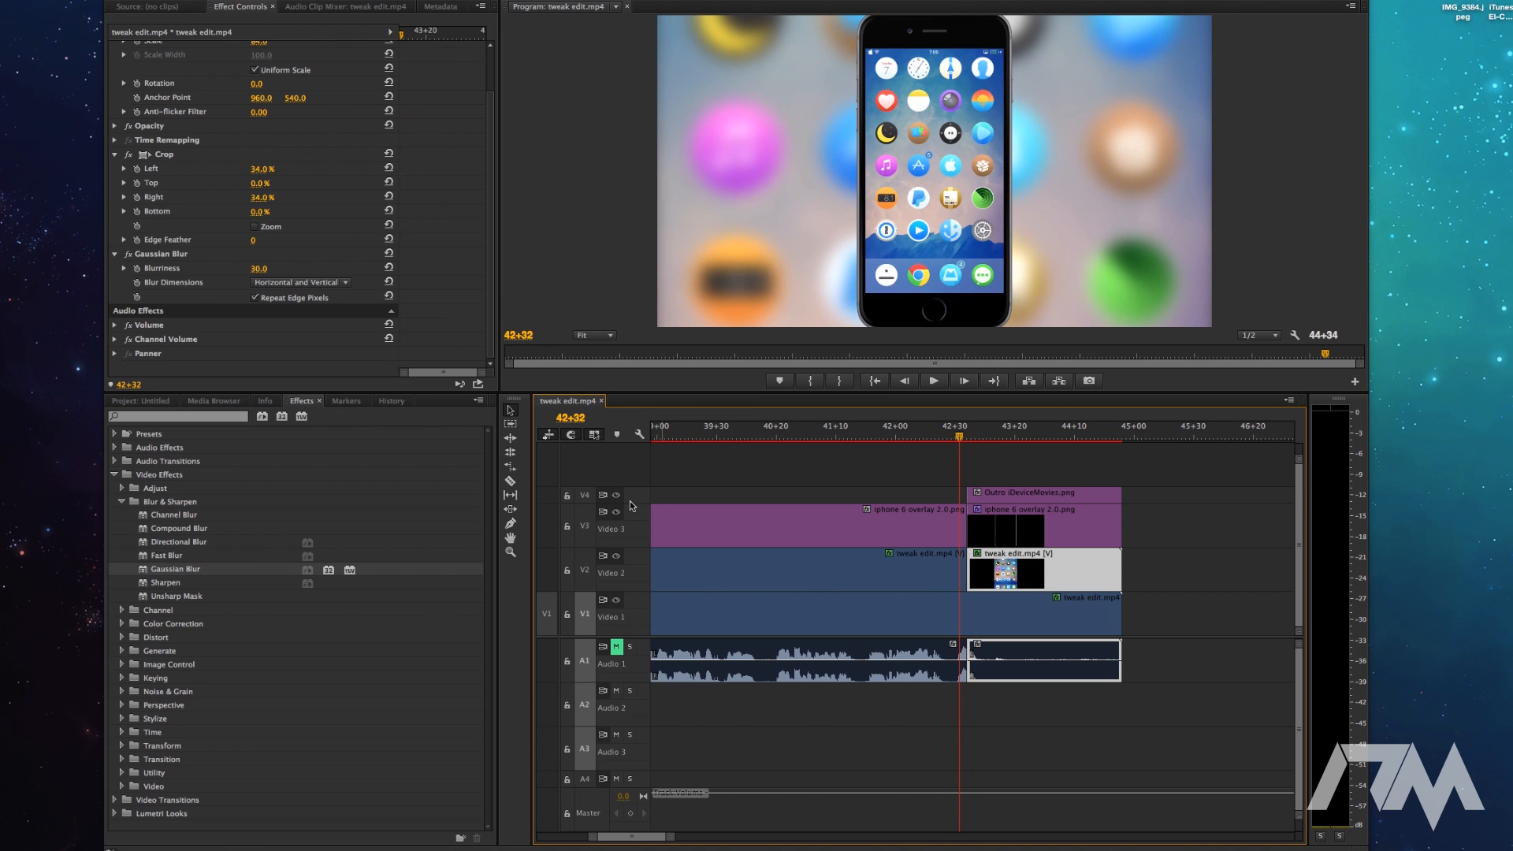
left_click(135, 504)
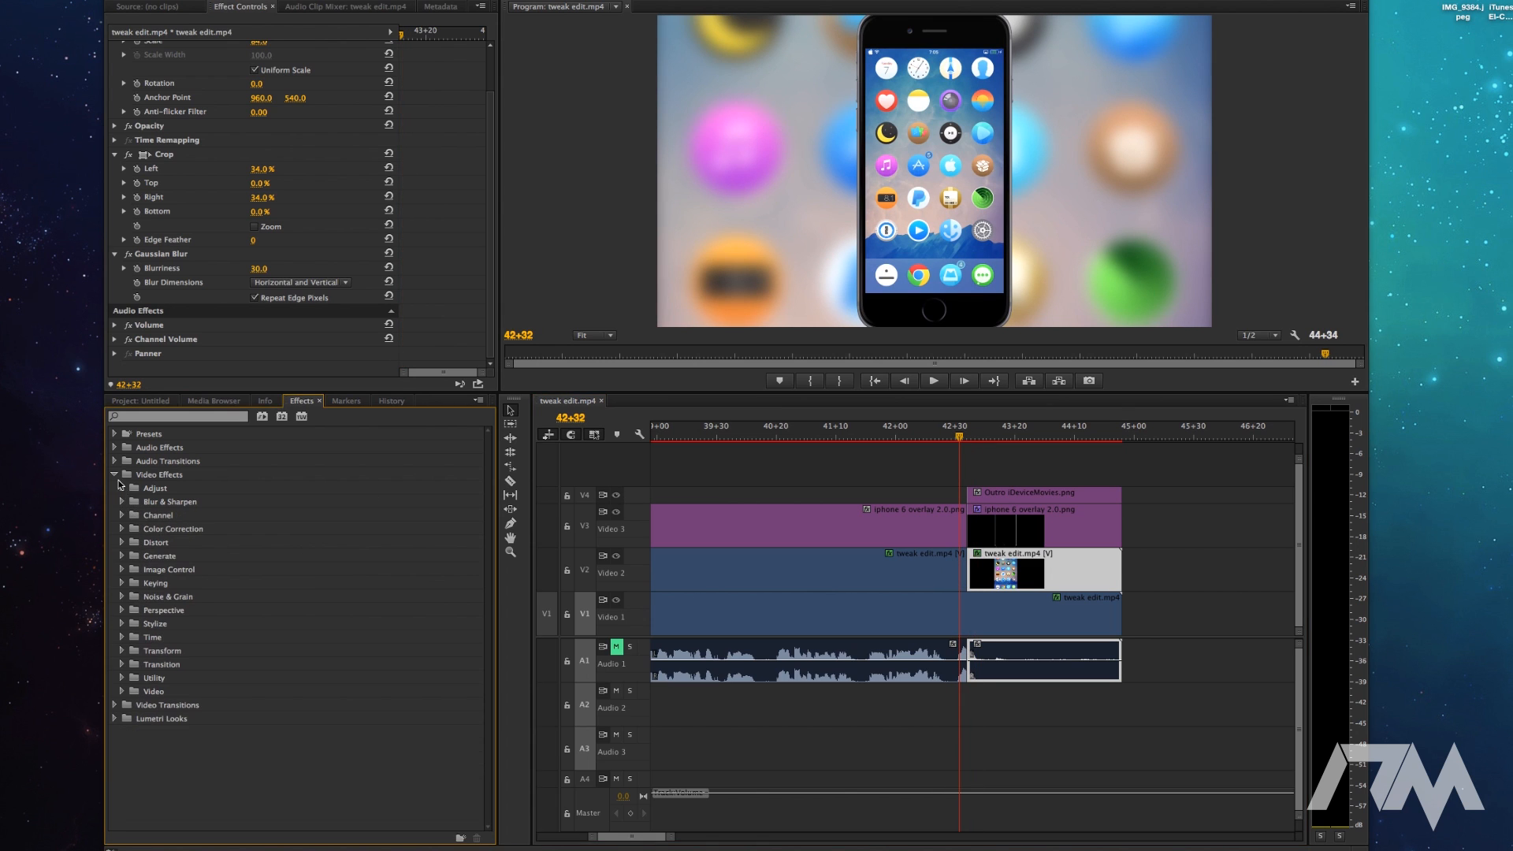
left_click(115, 473)
left_click(115, 489)
left_click(122, 515)
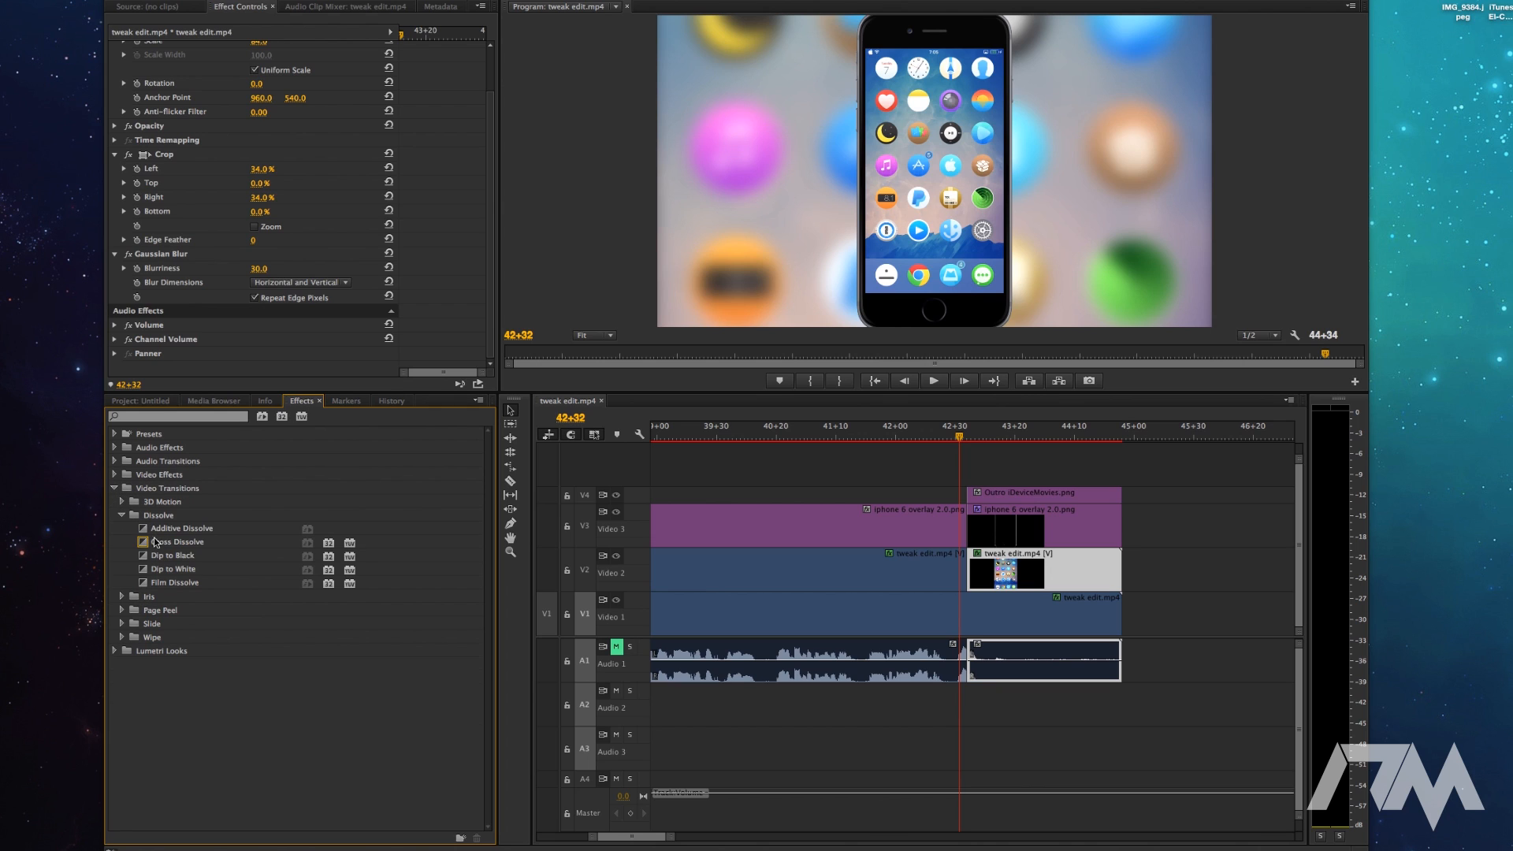
left_click_drag(156, 542, 982, 531)
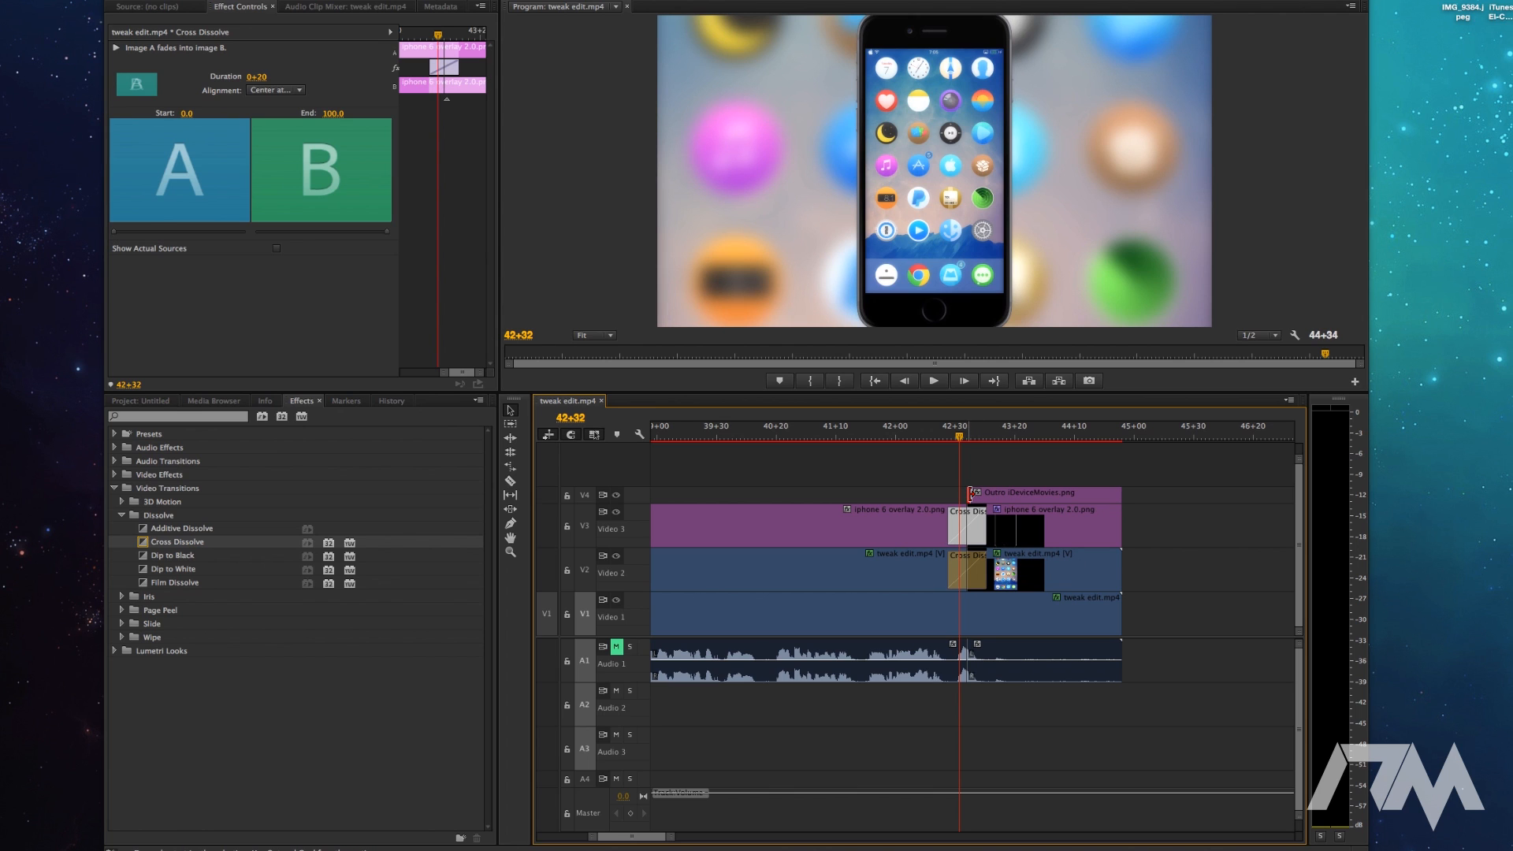
left_click_drag(146, 542, 978, 495)
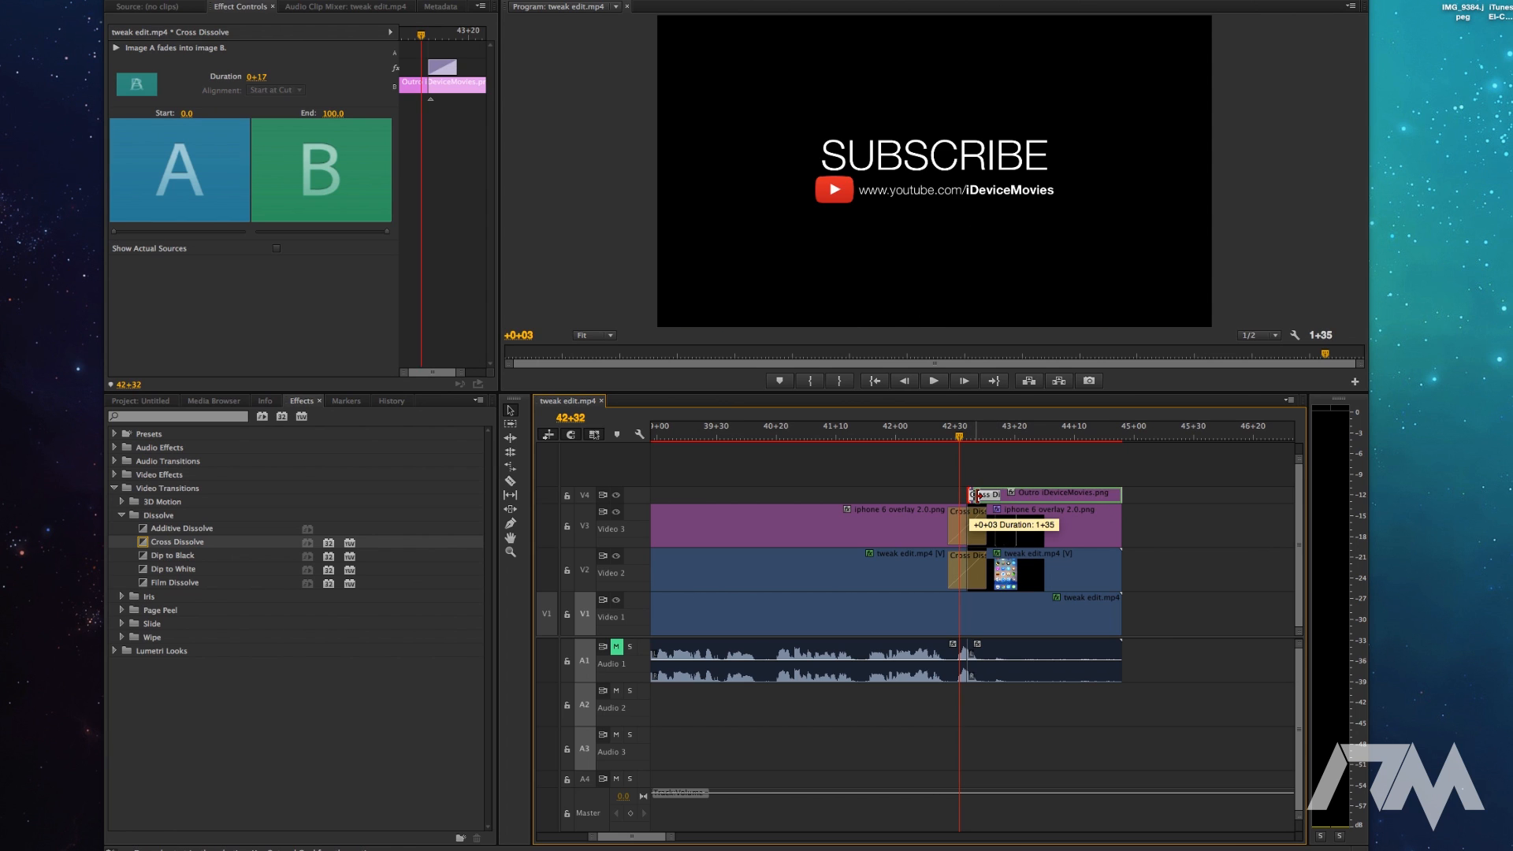
- Move back to about 41+12 and play the sequence to check the transition into the outro
left_click(950, 438)
left_click_drag(950, 438, 840, 438)
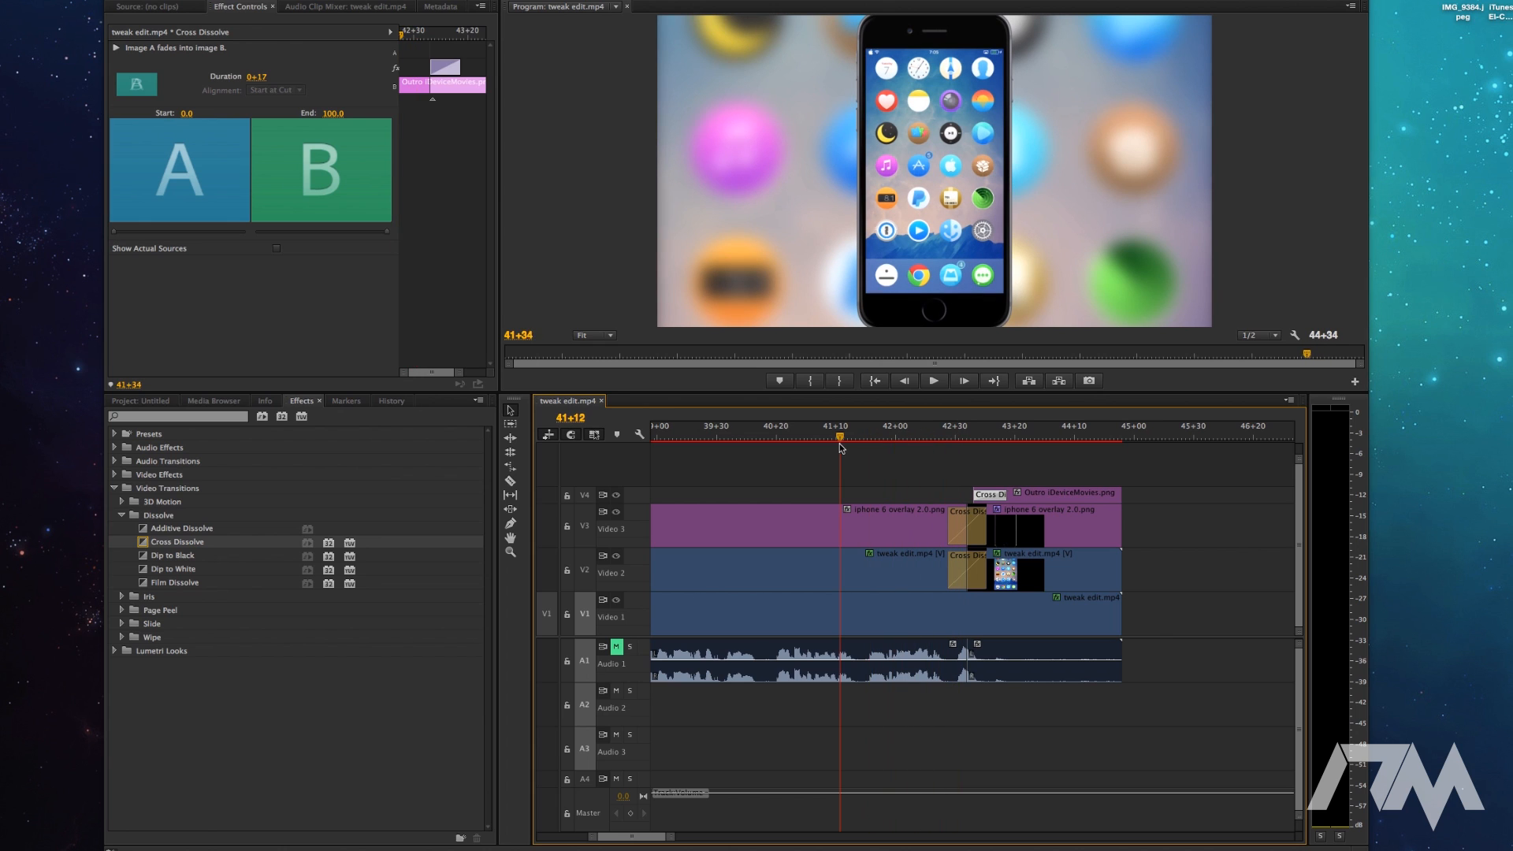
left_click(936, 382)
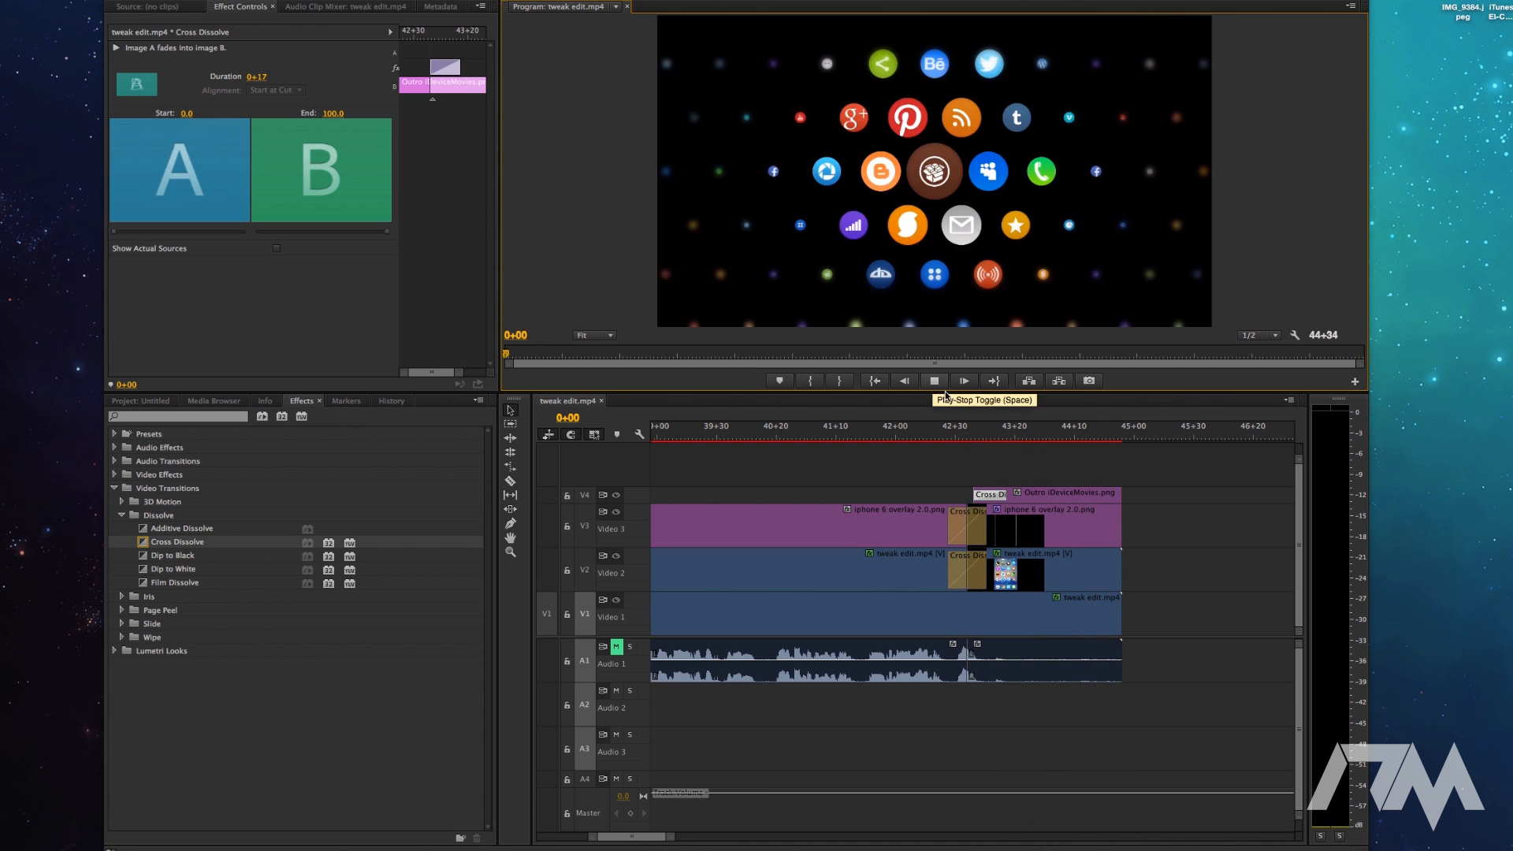
key("space")
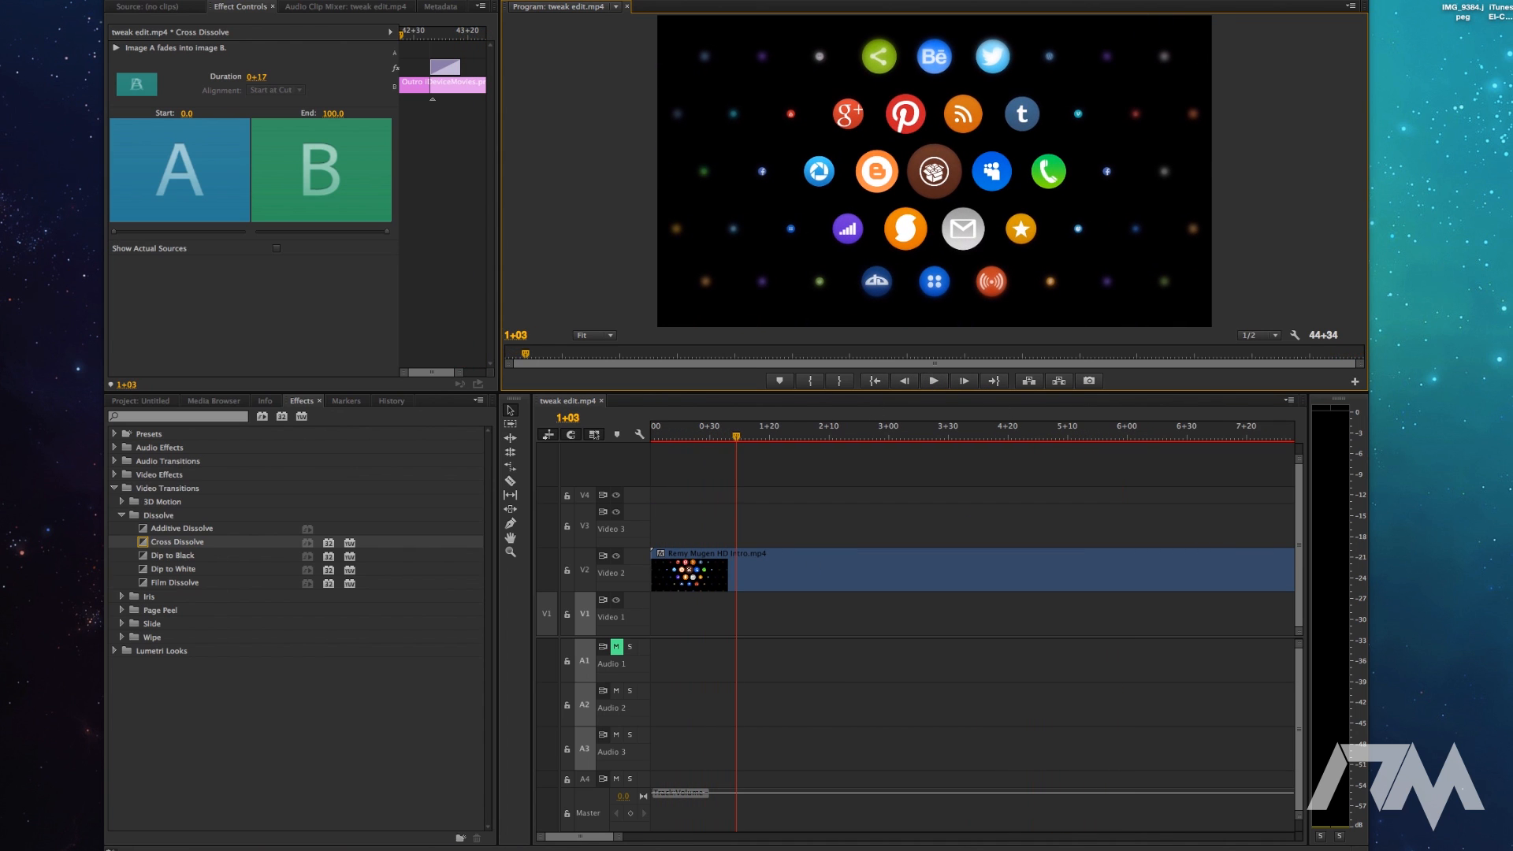
- Show the whole sequence in the timeline and inspect the frames after the intro and just before the Twitter overlay
mouse_move(616, 838)
left_mouse_down()
mouse_move(828, 838)
mouse_move(804, 839)
left_mouse_up()
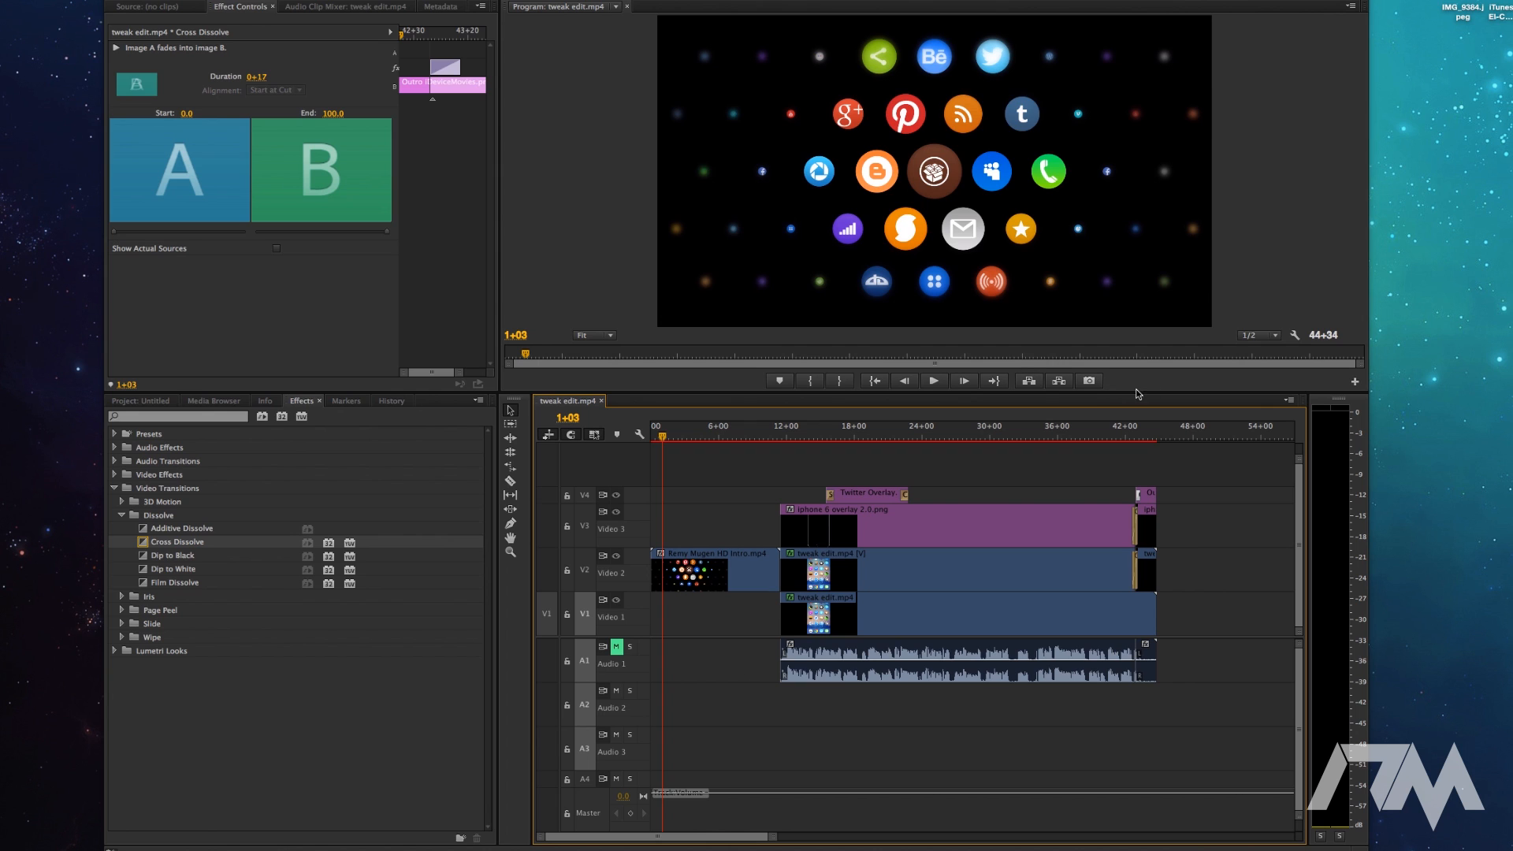
left_click(786, 433)
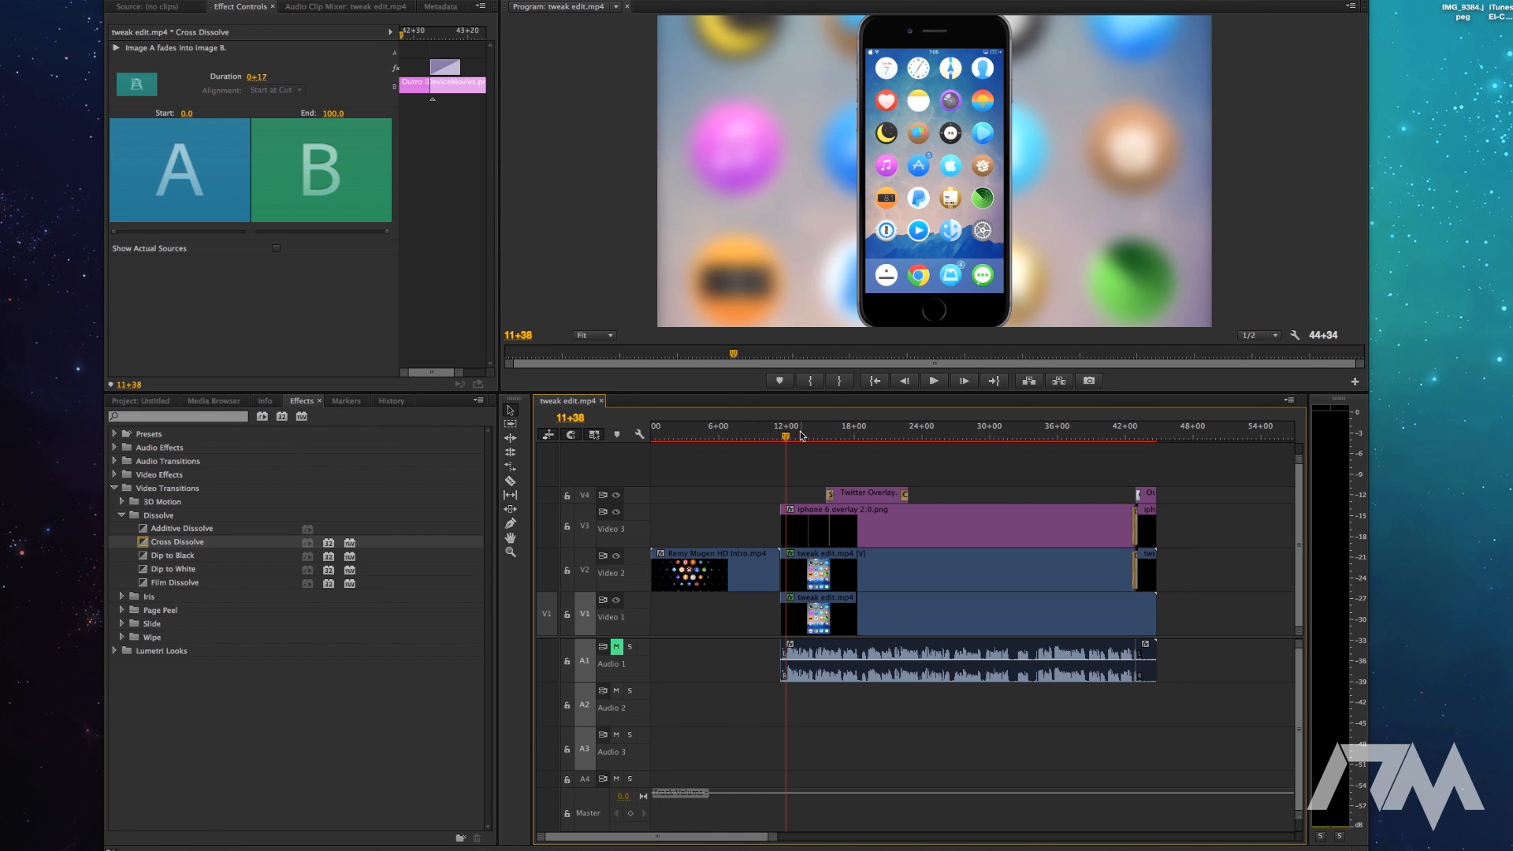
left_click(823, 432)
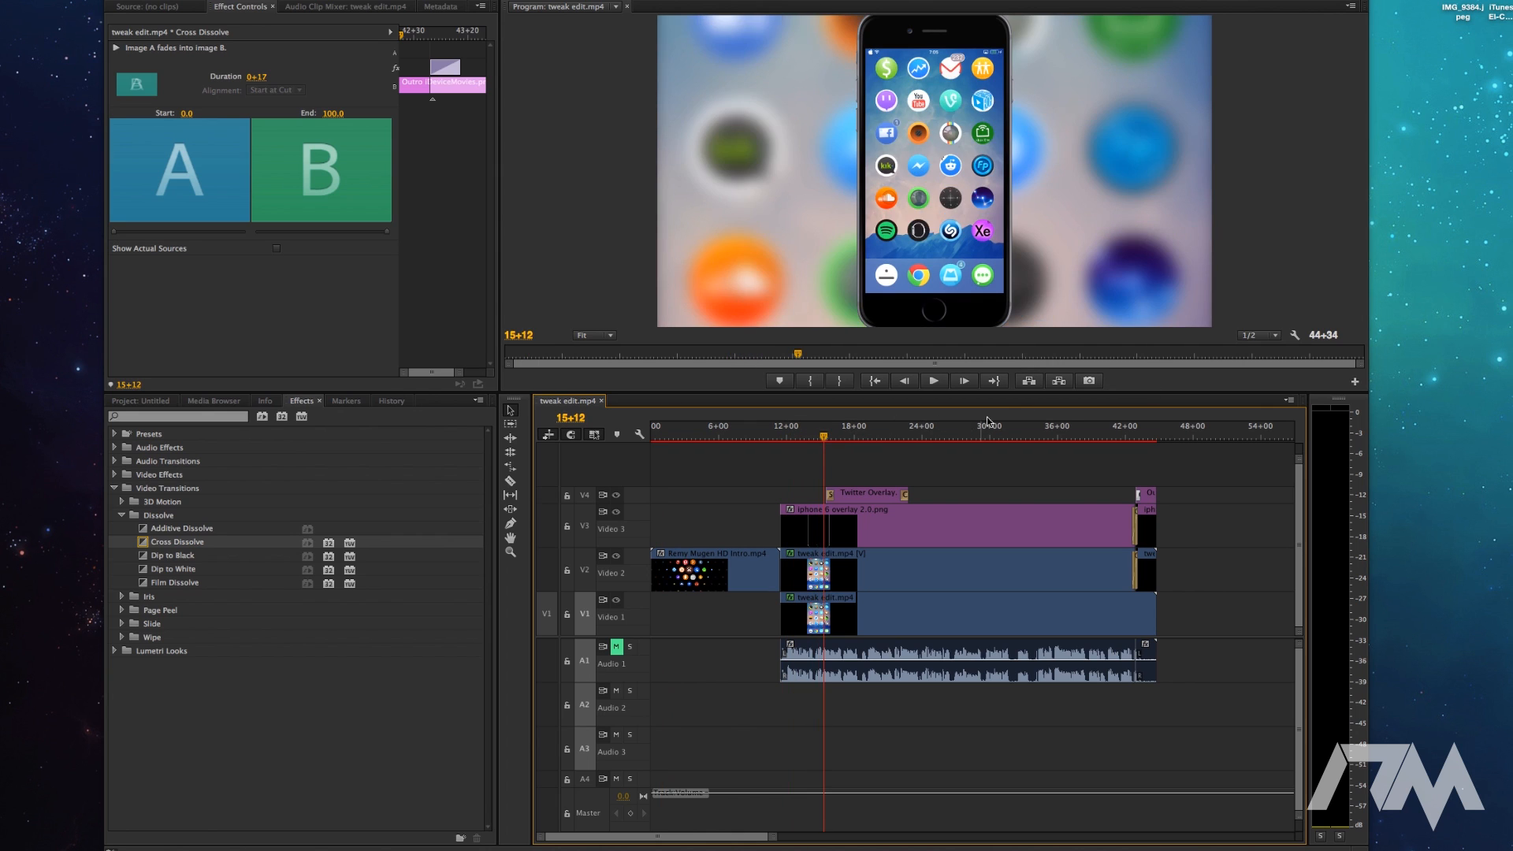